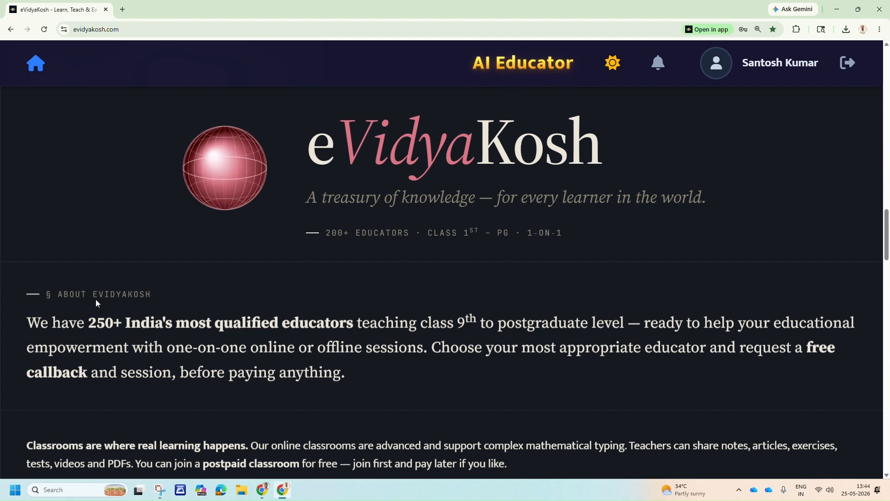
Open the Classroom Studio from the eVidyaKosh home page.
scroll(415, 319, "down", 10)
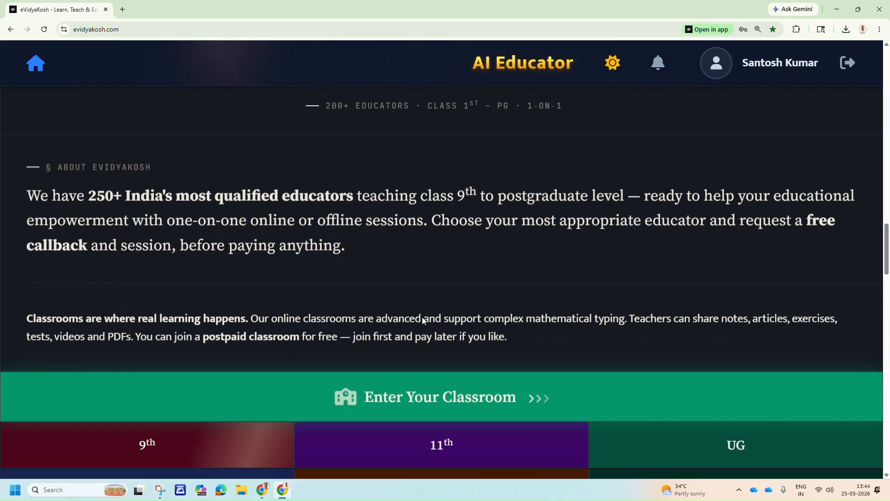
scroll(423, 321, "down", 20)
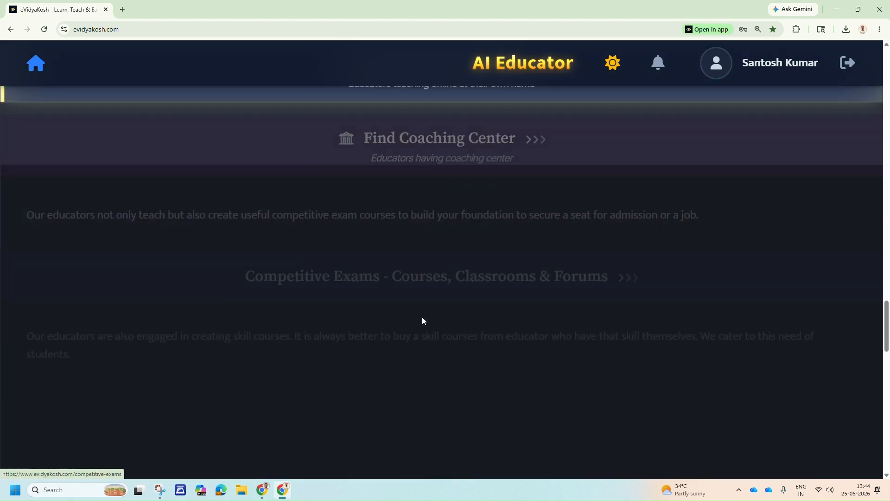
scroll(422, 320, "down", 6)
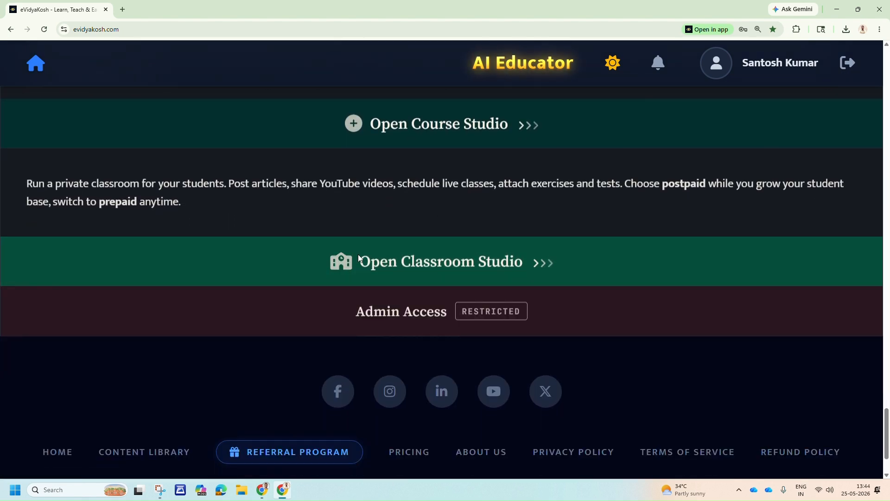
left_click(439, 260)
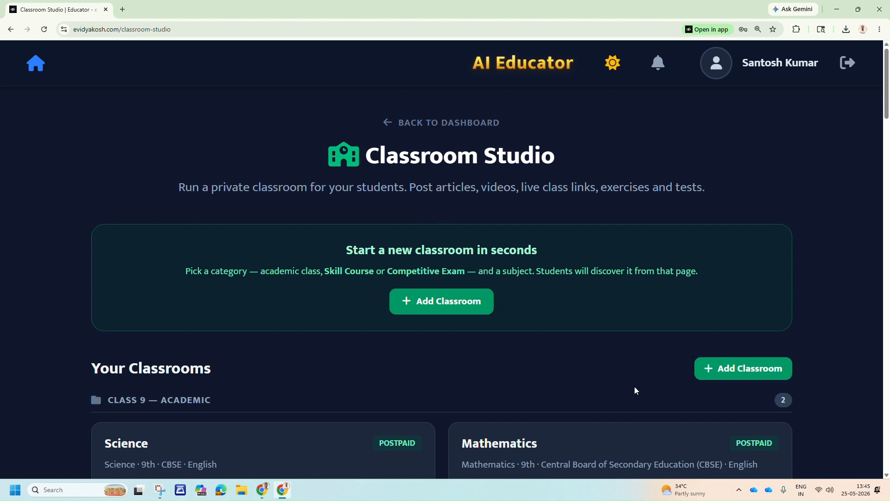
Look through the existing classrooms listed in the Classroom Studio.
scroll(517, 347, "down", 15)
scroll(518, 351, "down", 10)
scroll(516, 346, "up", 16)
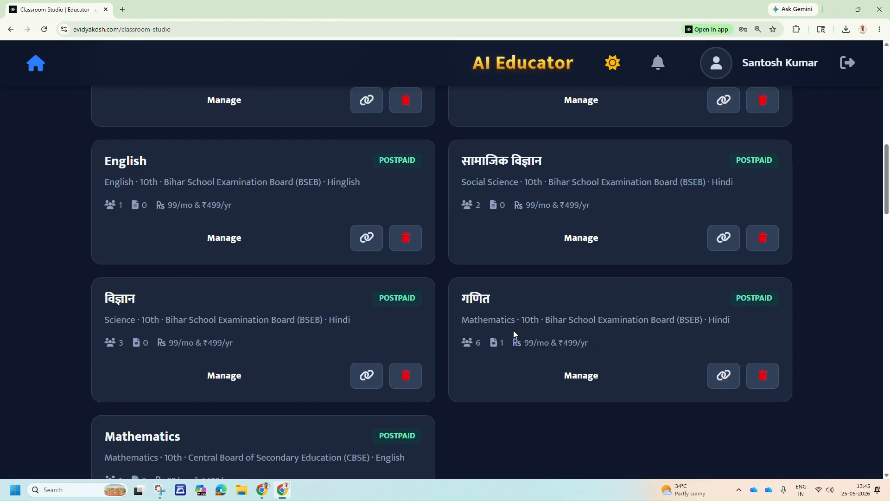
scroll(514, 334, "up", 16)
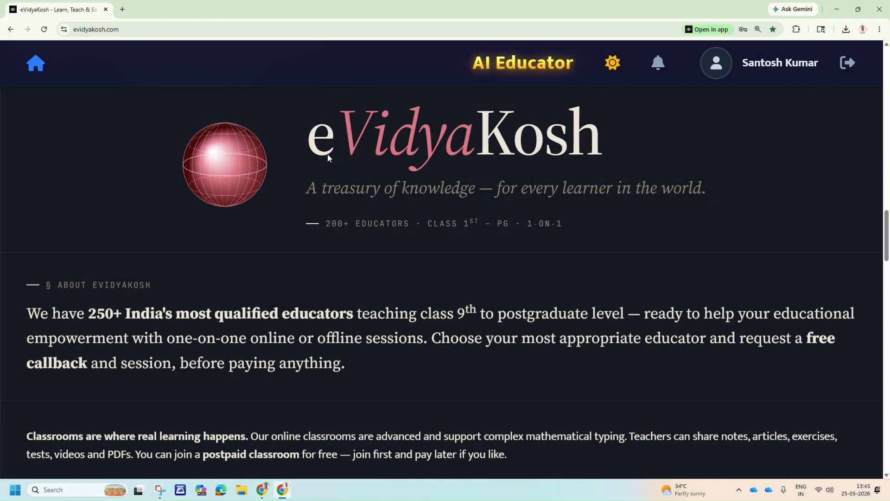
Return to the home page and open the class 10th Mathematics page of classrooms, forums, courses and educators.
scroll(327, 157, "down", 8)
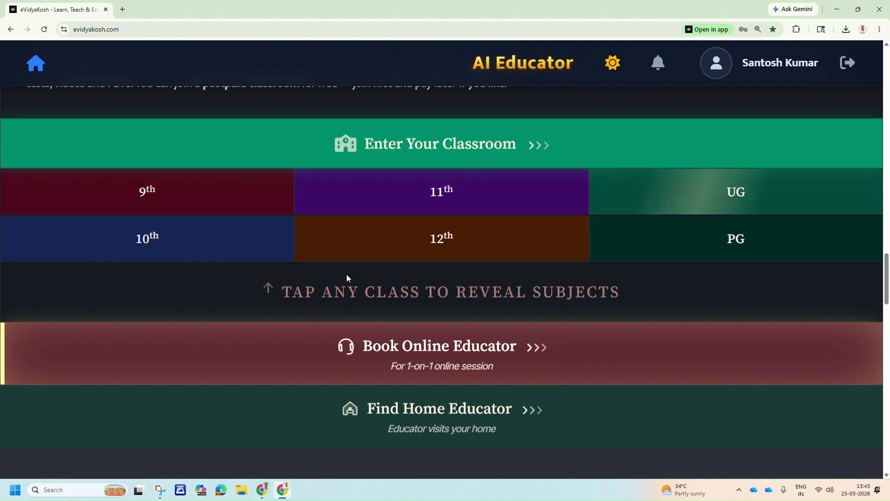
left_click(193, 243)
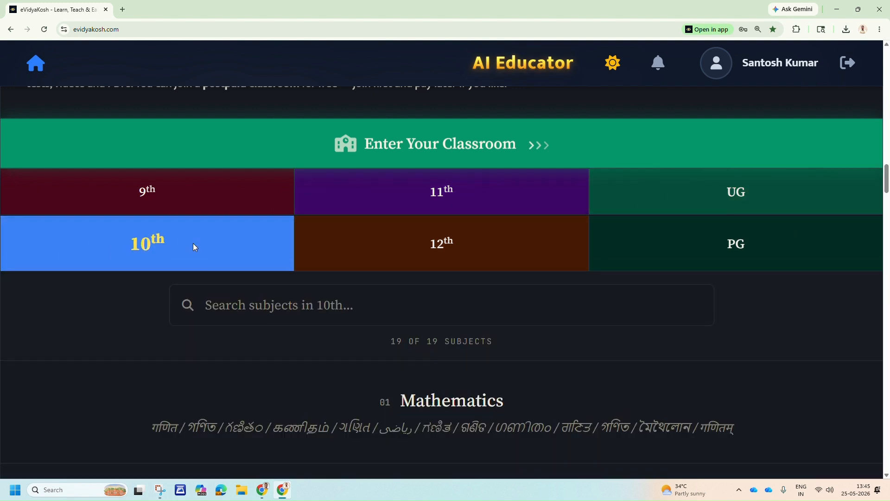
scroll(447, 277, "down", 4)
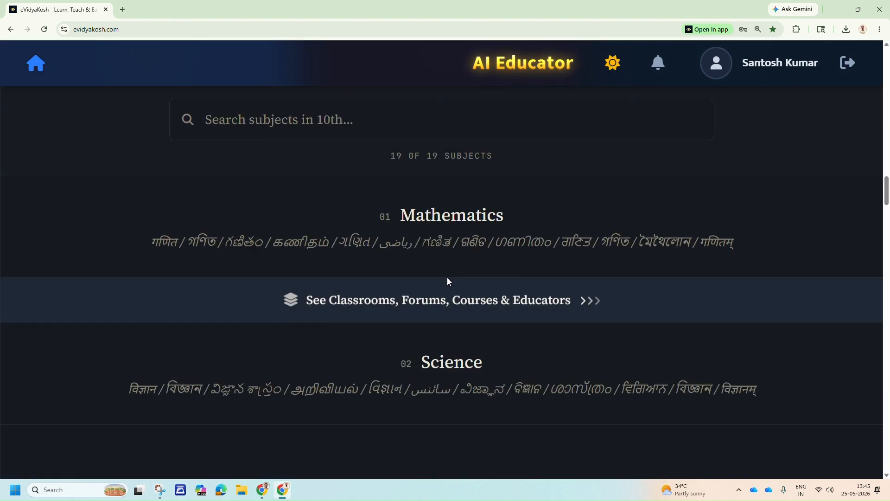
scroll(447, 280, "down", 8)
scroll(447, 281, "up", 9)
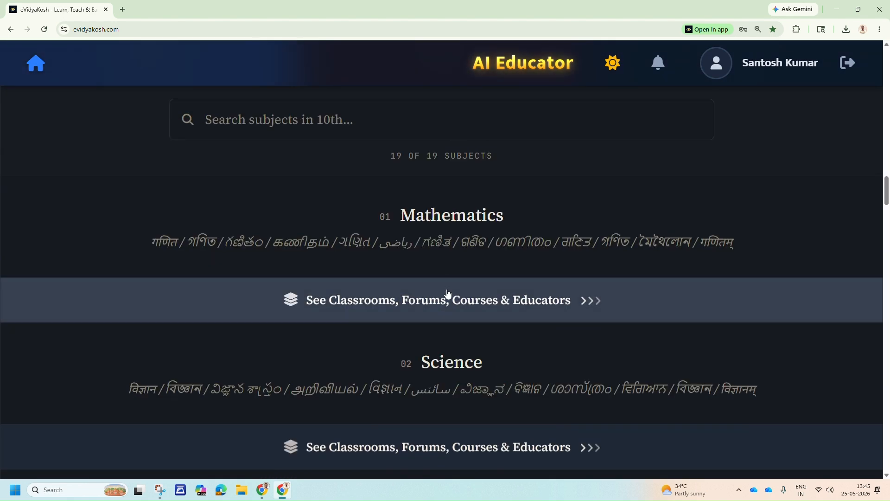
left_click(447, 301)
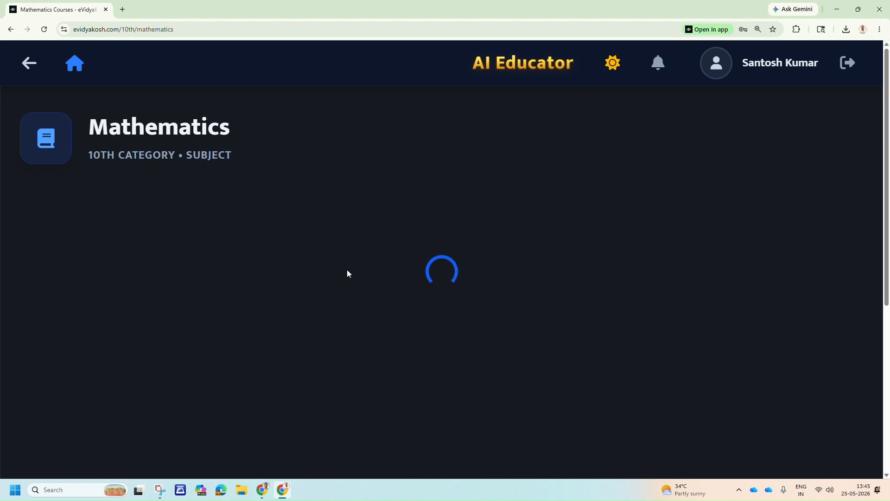
Open the new classroom form from the 10th Mathematics page, examine its title, board, medium, mode and fee fields, and close it.
scroll(645, 315, "down", 2)
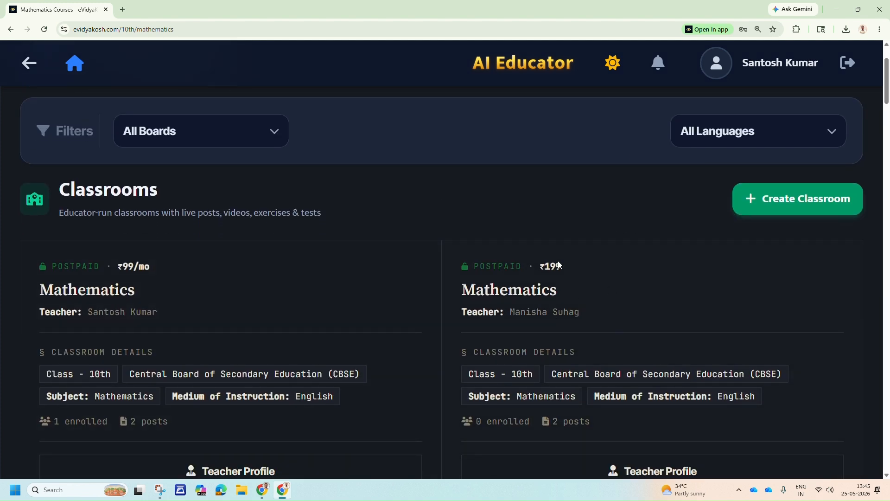
left_click(753, 206)
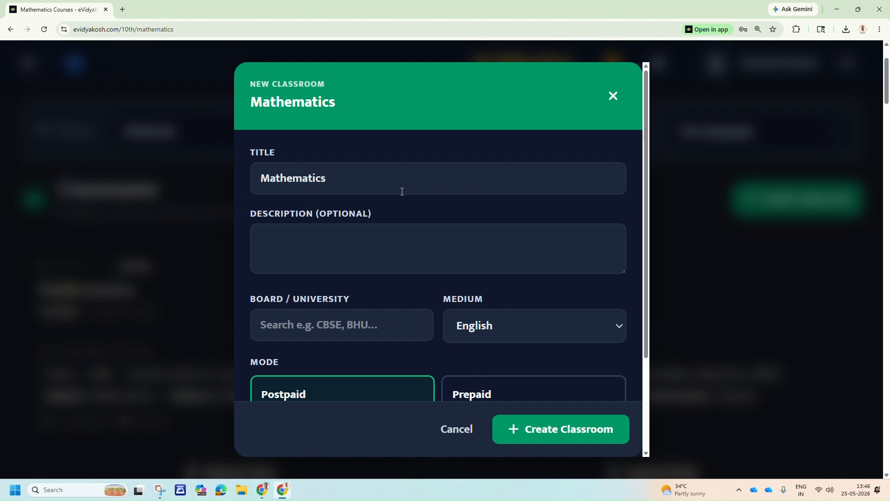
scroll(368, 249, "down", 1)
scroll(366, 250, "down", 3)
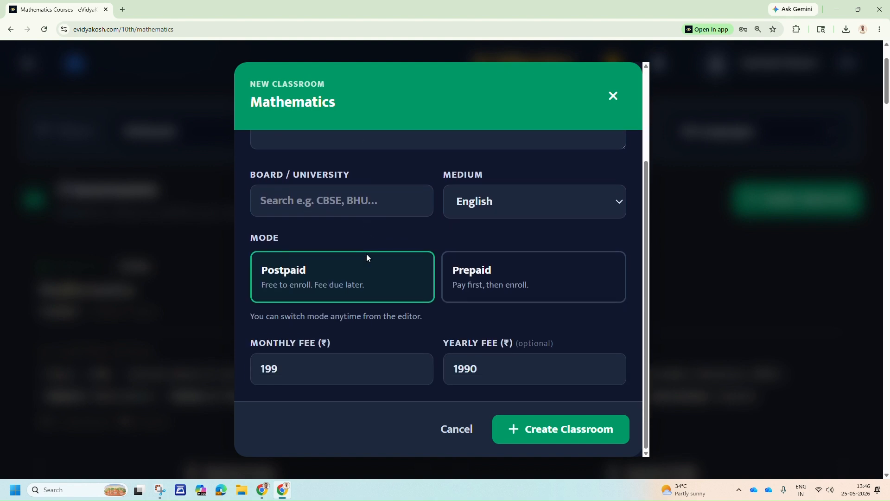
scroll(387, 290, "up", 3)
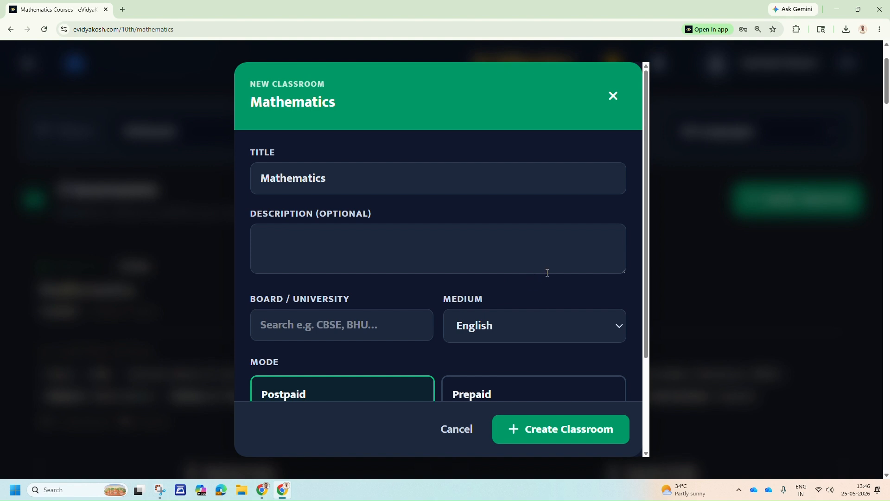
scroll(547, 273, "down", 3)
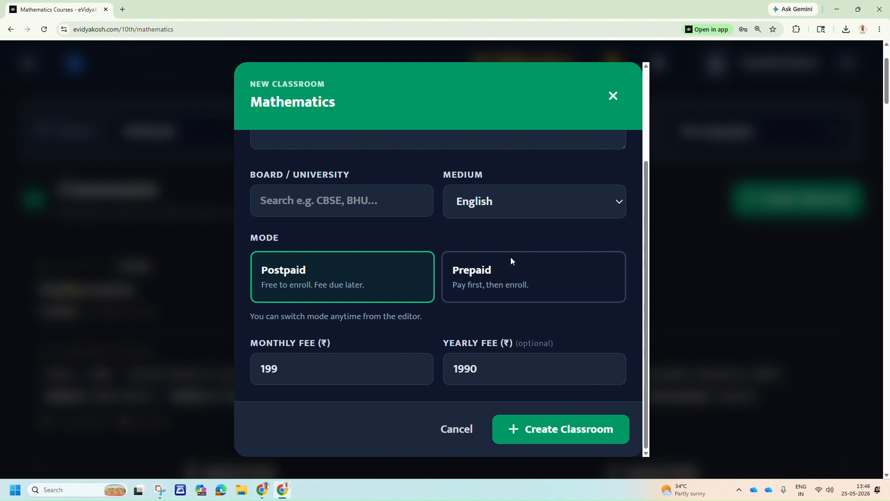
left_click(614, 97)
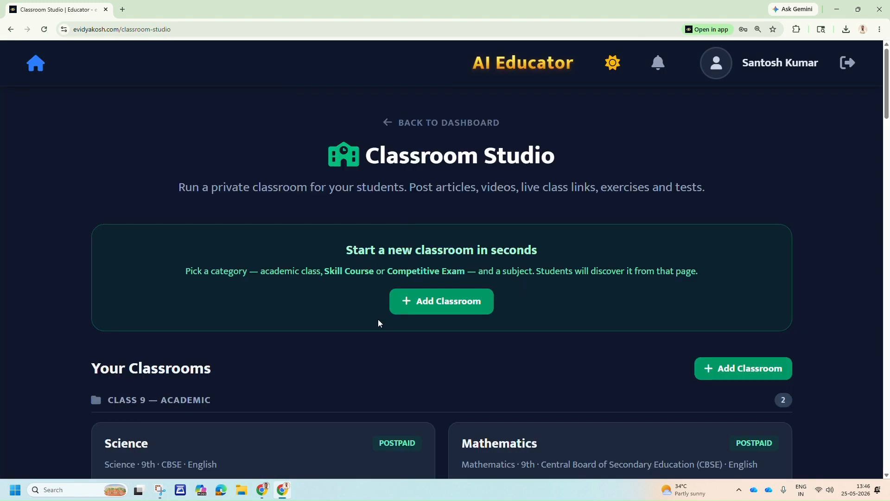
Start a new classroom in the Classroom Studio, check the category options and keep Class 10 — Academic.
left_click(483, 303)
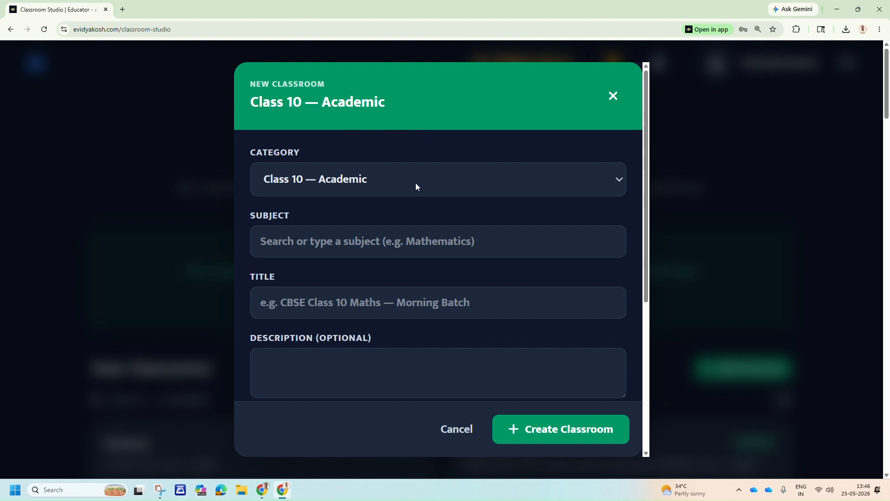
scroll(399, 269, "down", 5)
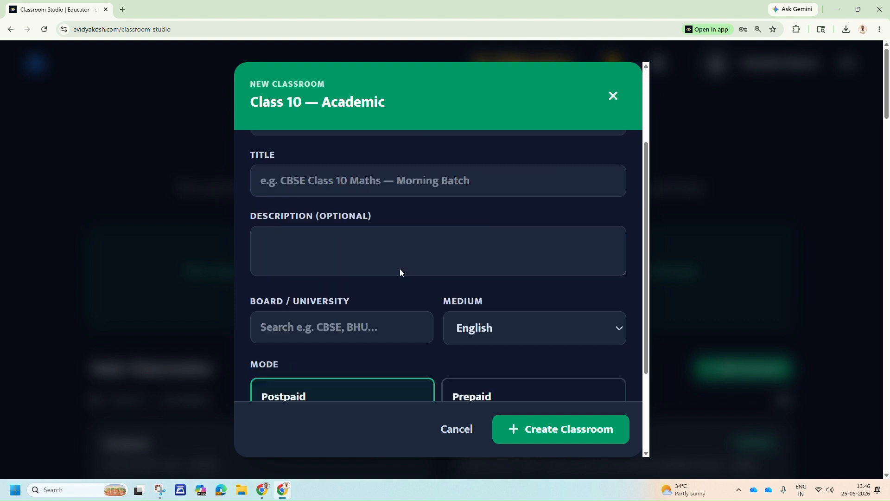
scroll(396, 266, "up", 5)
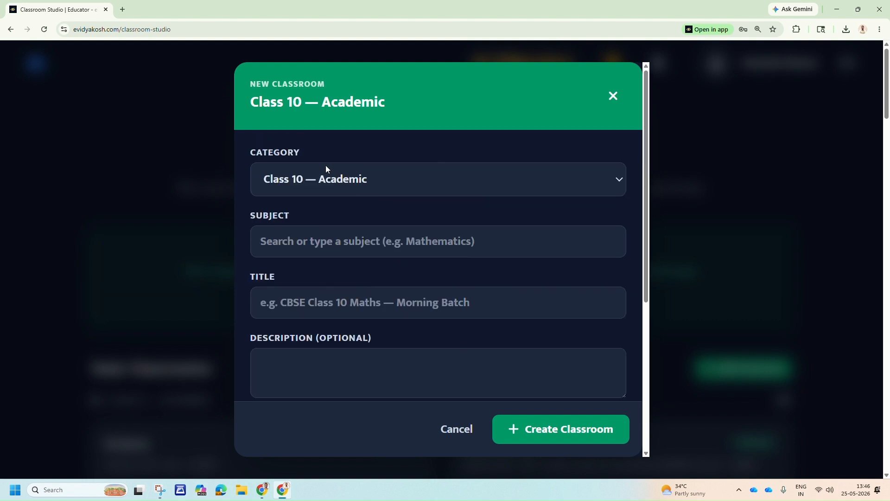
left_click(314, 181)
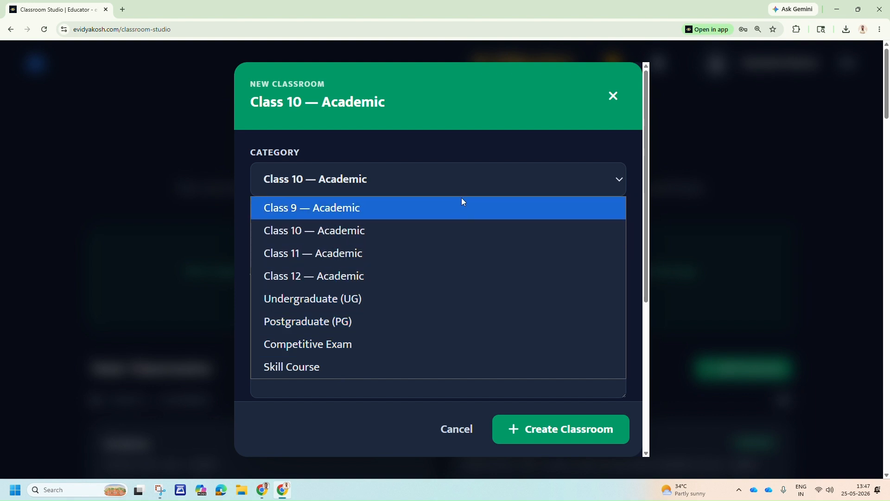
left_click(465, 186)
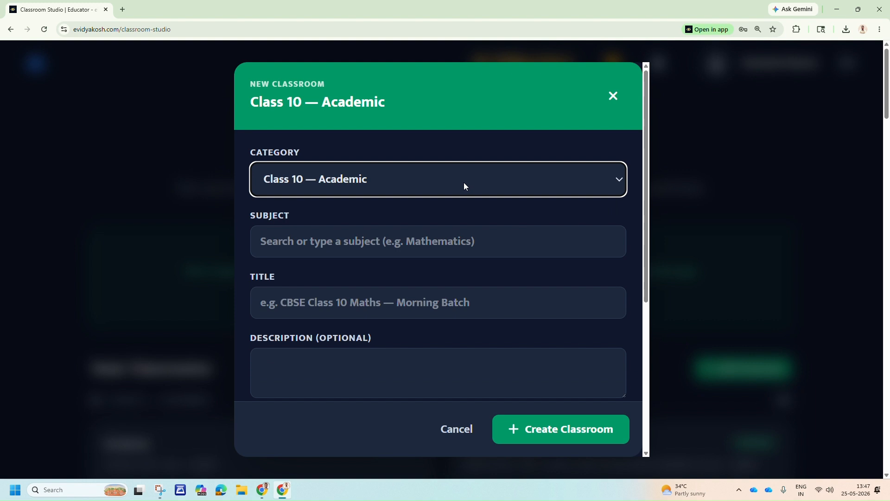
Set the new classroom's subject to the existing subject Mathematics.
scroll(644, 115, "down", 1)
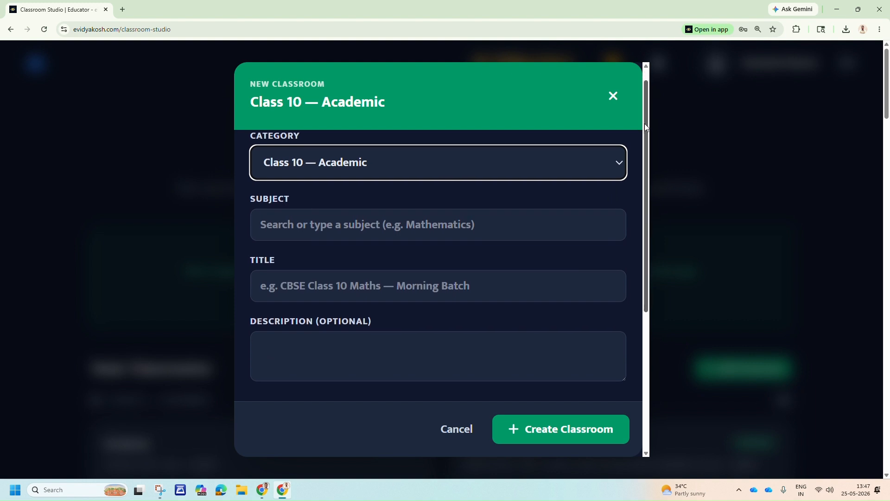
left_click(357, 207)
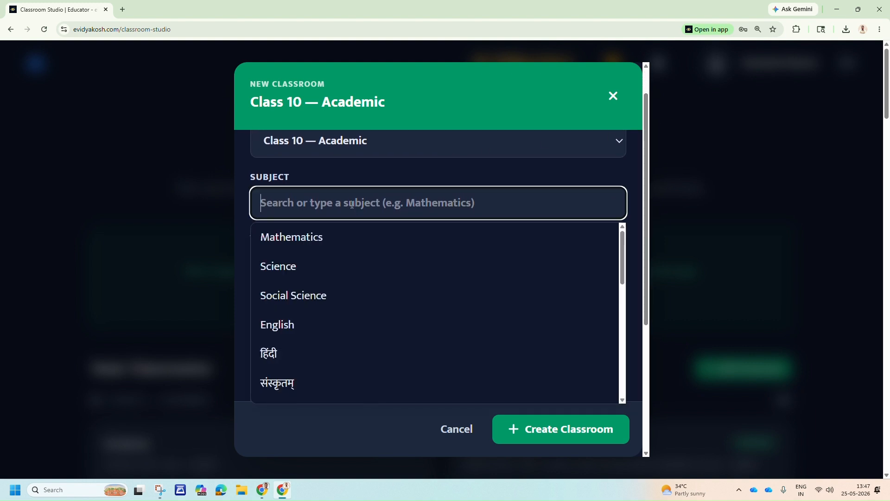
left_click(337, 238)
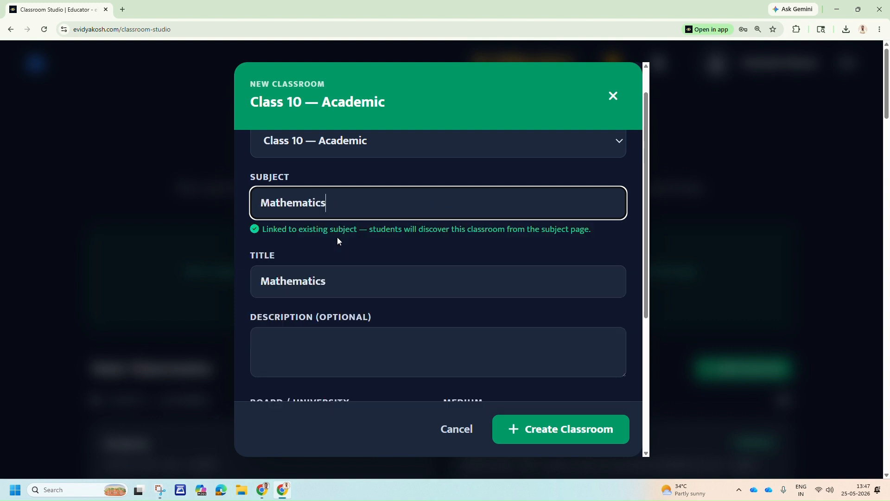
left_click_drag(647, 146, 649, 169)
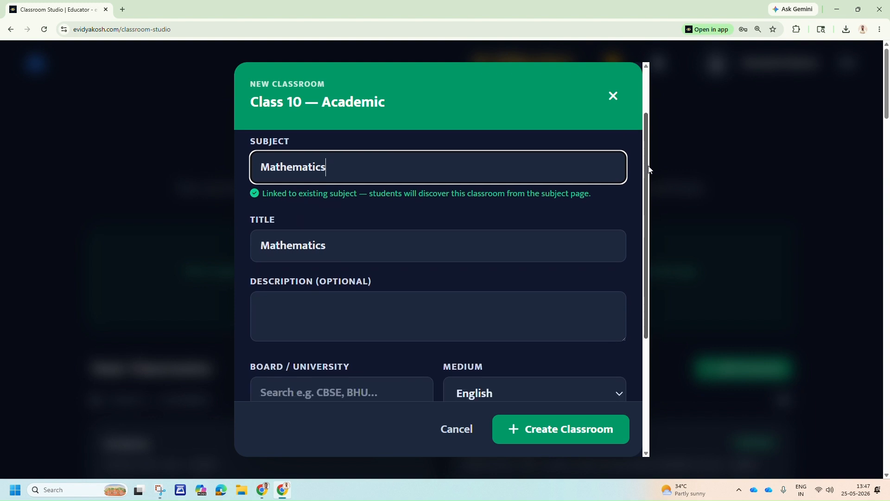
left_click_drag(327, 246, 253, 249)
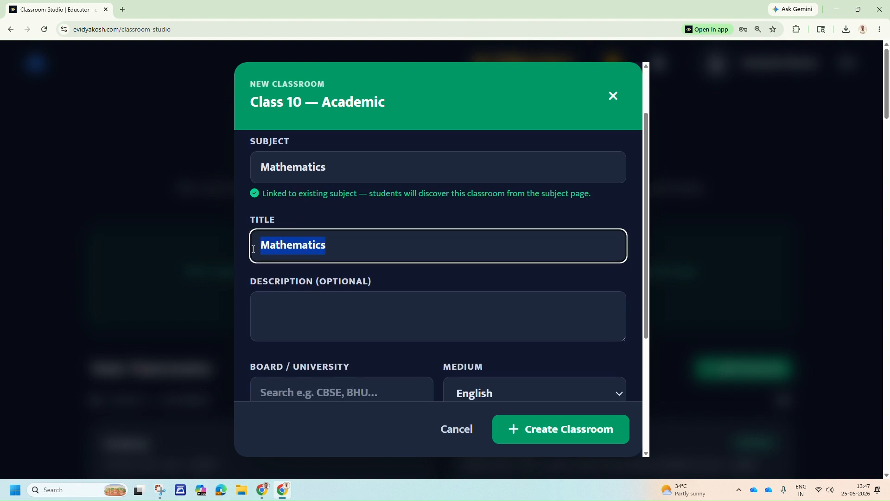
left_click(337, 256)
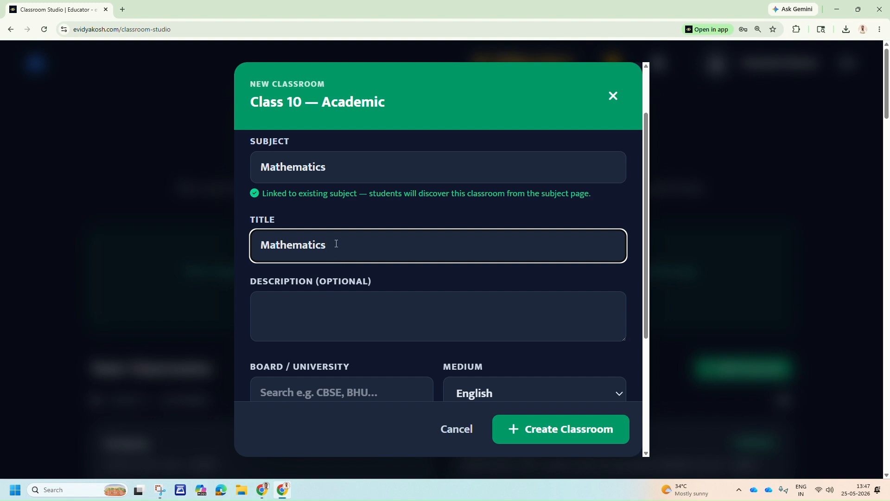
key("BackSpace")
key("BackSpace")
key("BackSpace")
key("BackSpace")
key("BackSpace")
key("BackSpace")
key("BackSpace")
key("BackSpace")
key("BackSpace")
key("BackSpace")
key("BackSpace")
key("ctrl+z")
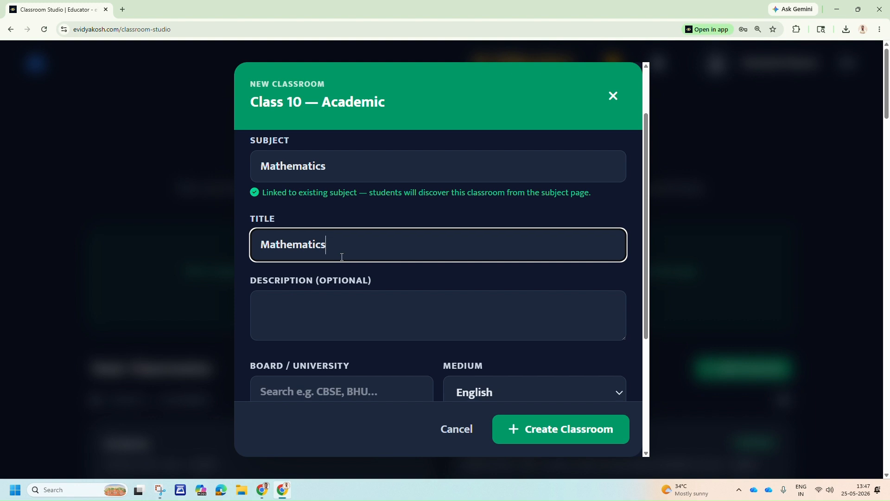
Leave the description empty and set the new classroom's board to Central Board of Secondary Education (CBSE).
scroll(343, 255, "down", 2)
left_click(350, 224)
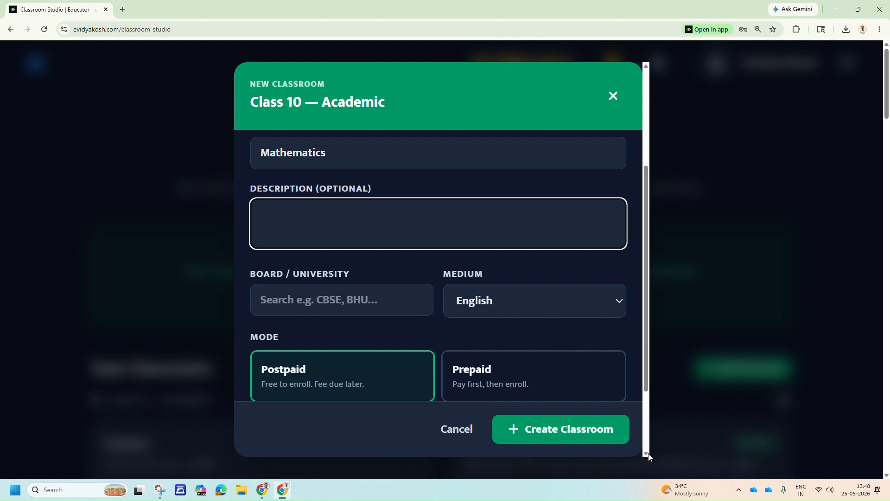
scroll(649, 457, "down", 4)
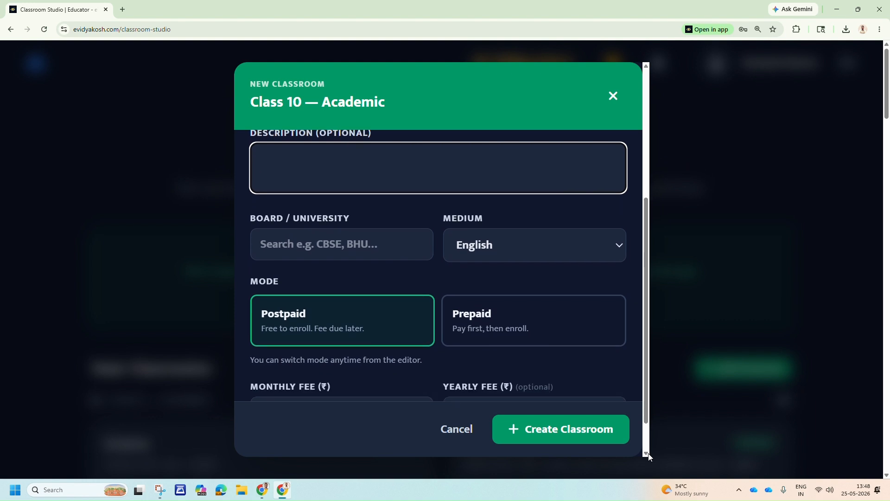
scroll(649, 456, "down", 1)
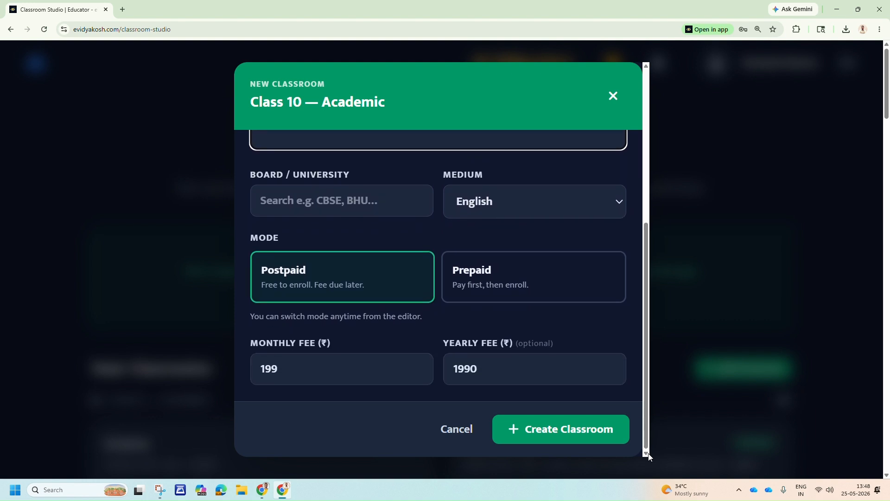
left_click(296, 201)
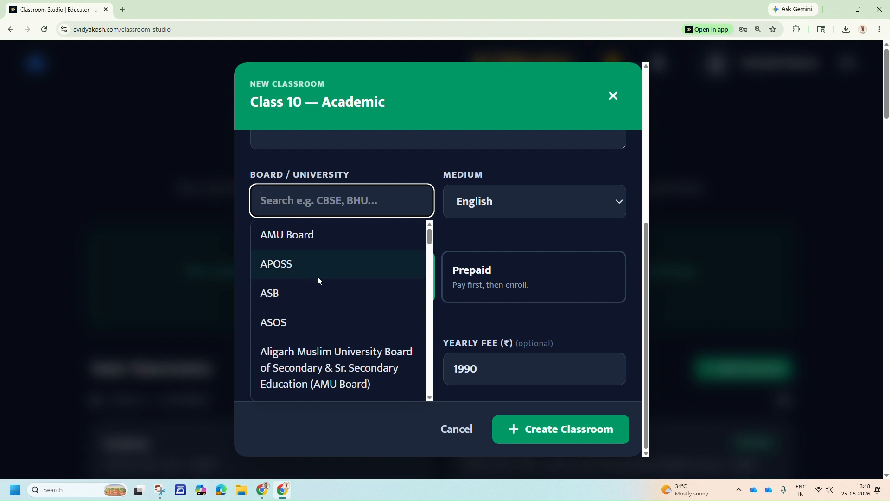
scroll(318, 276, "down", 8)
scroll(317, 276, "down", 15)
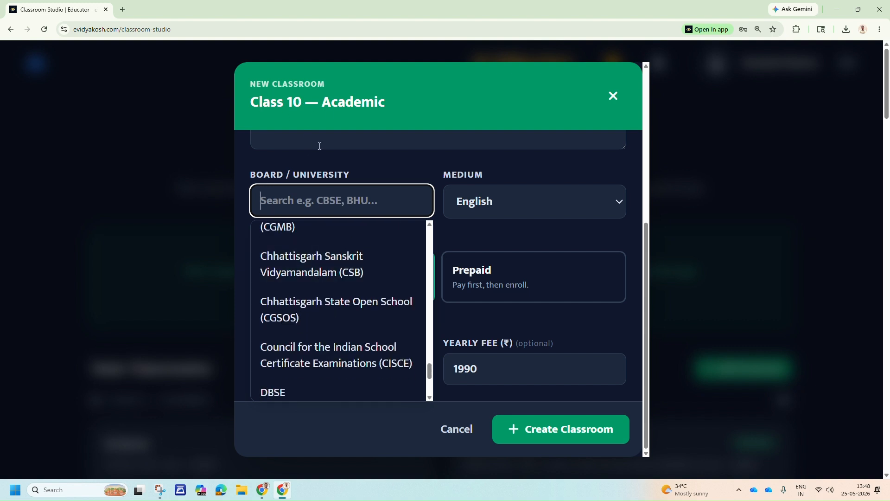
scroll(330, 302, "down", 4)
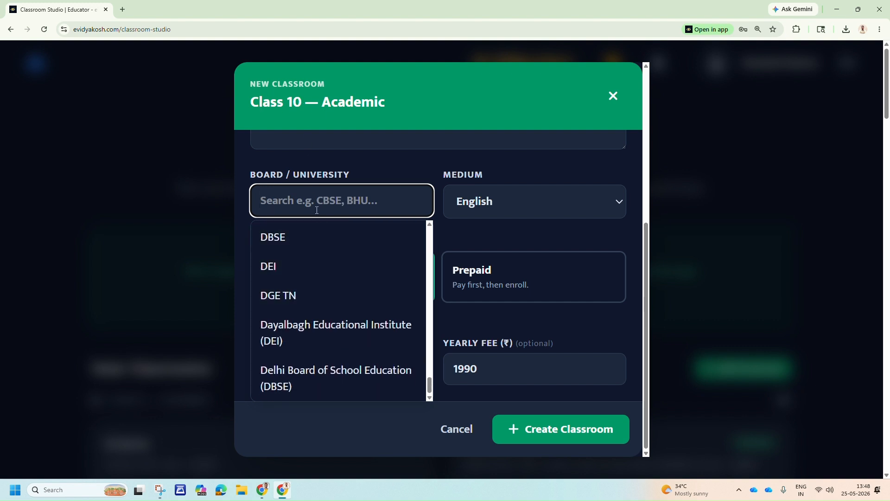
type("cbse")
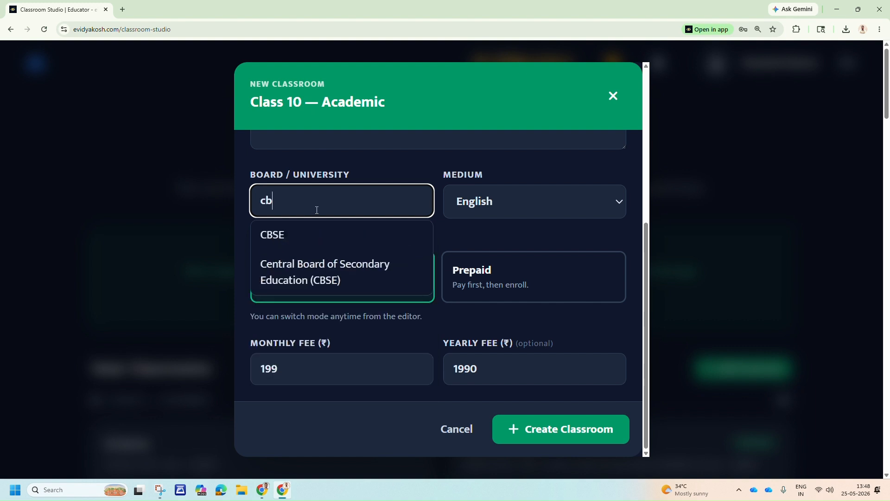
left_click(351, 280)
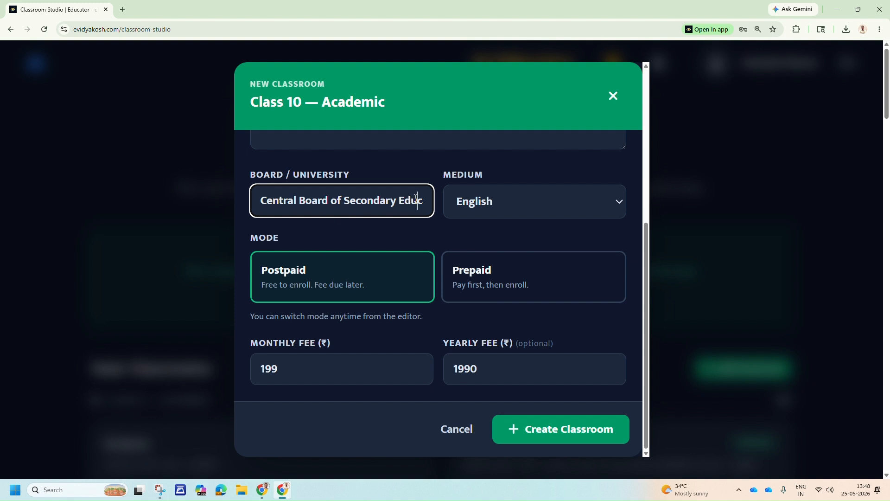
Try Foundation Class as a custom board entry in place of the chosen board and clear the field again.
key("ctrl+a")
key("BackSpace")
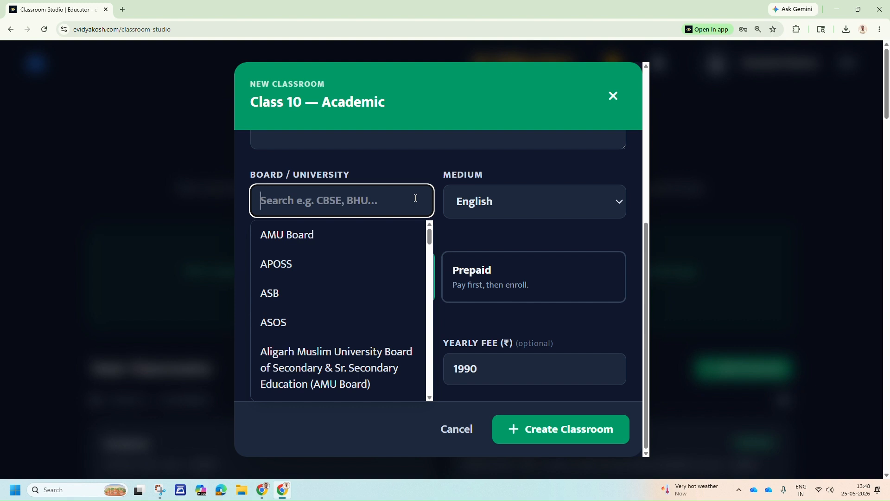
type("Foundation ")
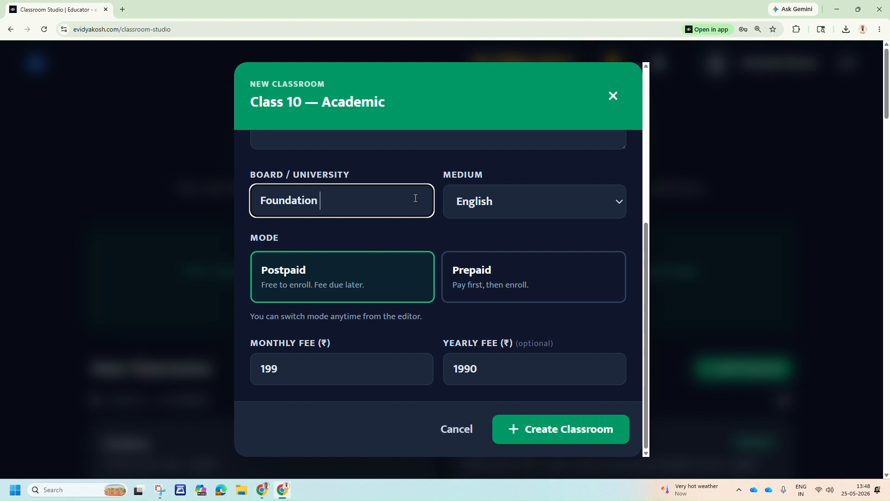
type("Class")
key("BackSpace")
key("BackSpace")
key("BackSpace")
key("BackSpace")
key("BackSpace")
key("BackSpace")
key("BackSpace")
key("BackSpace")
key("BackSpace")
key("BackSpace")
key("BackSpace")
key("BackSpace")
key("BackSpace")
key("BackSpace")
key("BackSpace")
key("BackSpace")
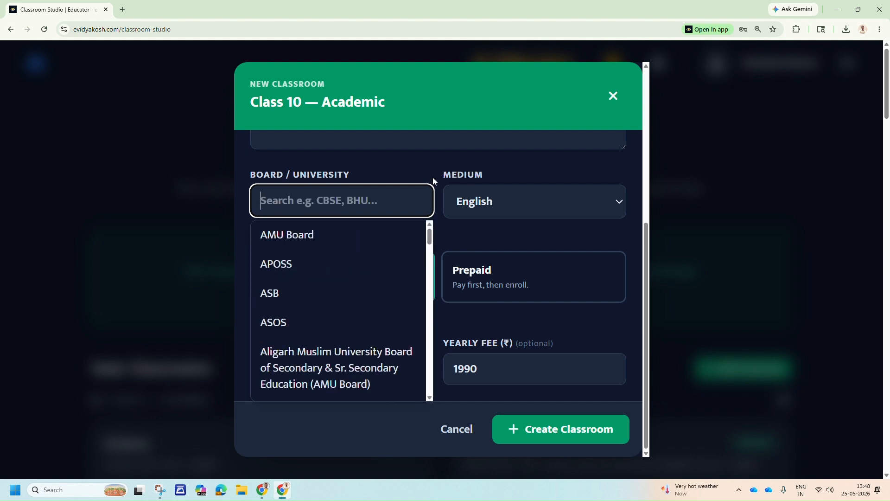
left_click(428, 177)
left_click(397, 192)
left_click(398, 177)
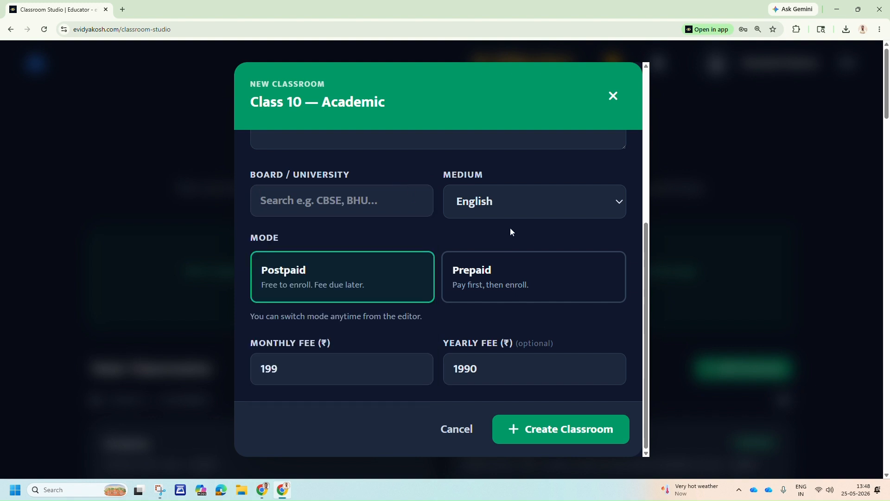
Look through the available teaching languages for the new classroom's medium and keep English.
left_click(520, 206)
scroll(516, 240, "down", 1)
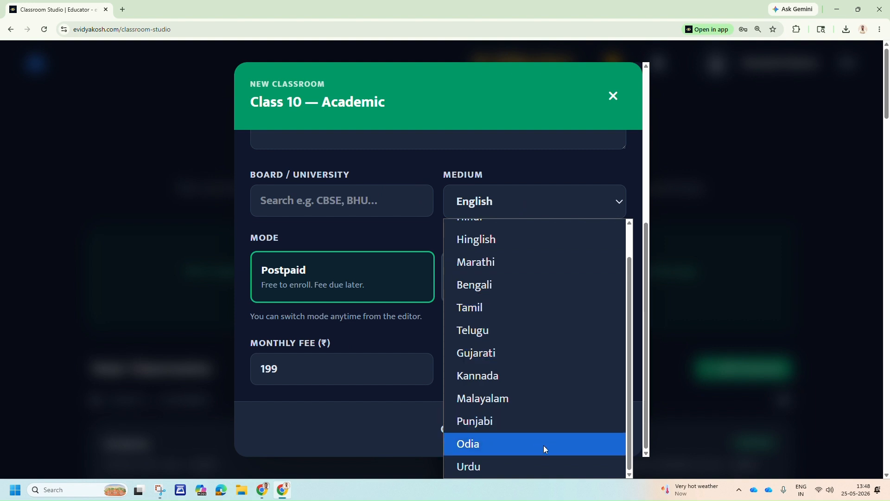
scroll(507, 359, "up", 1)
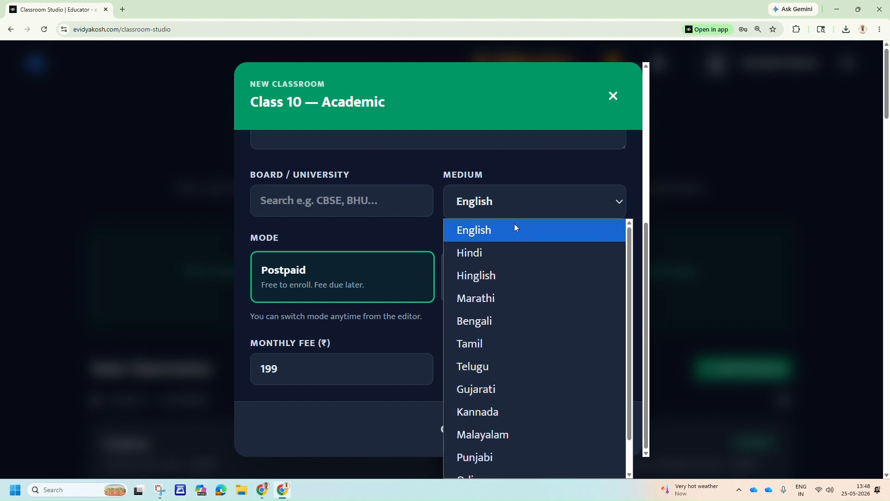
scroll(508, 380, "down", 1)
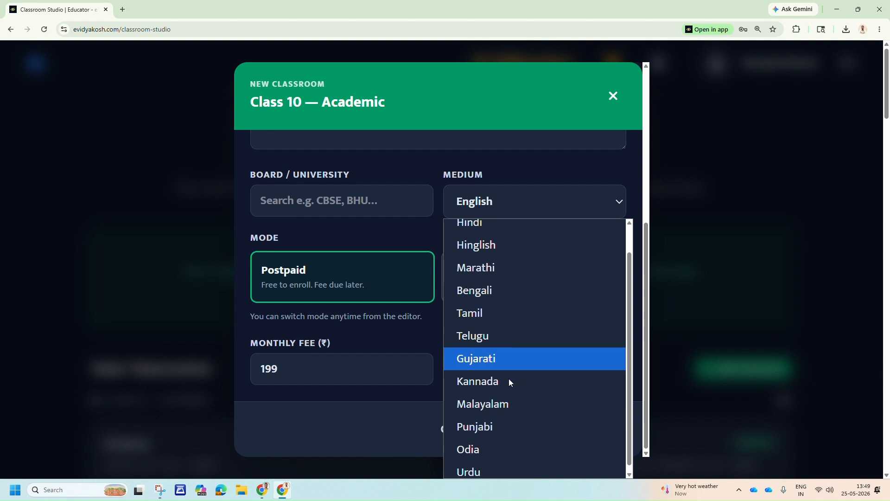
scroll(497, 322, "up", 1)
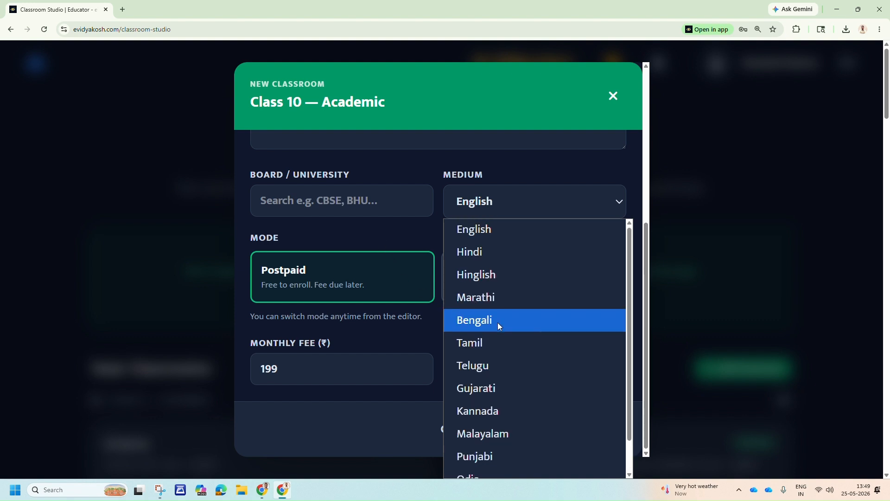
scroll(497, 323, "down", 1)
scroll(513, 385, "up", 1)
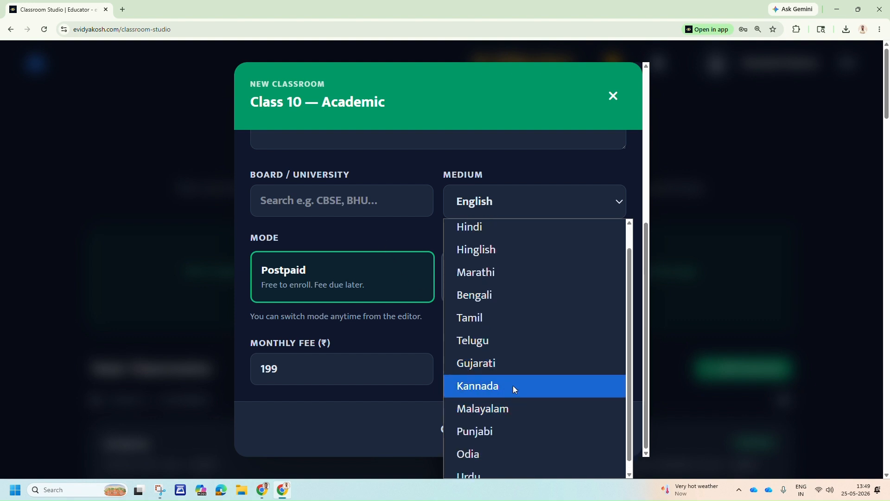
left_click(550, 207)
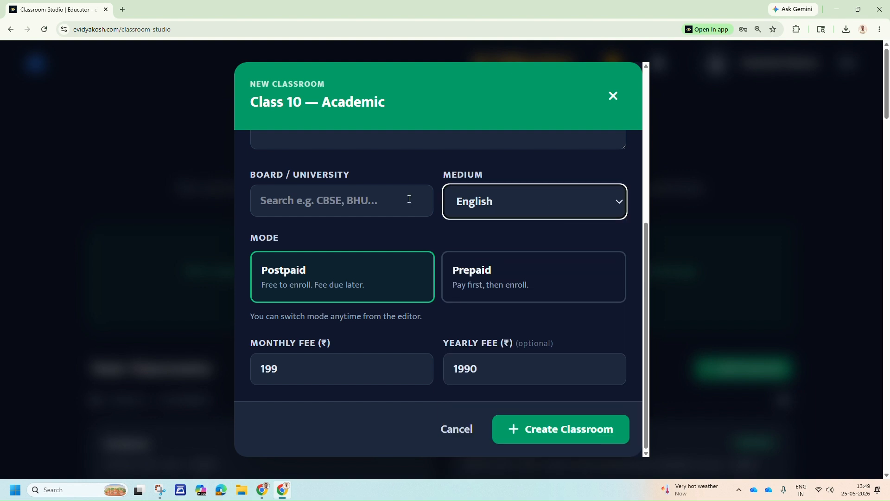
Try the Prepaid mode for the new classroom and switch it back to Postpaid.
scroll(408, 229, "down", 3)
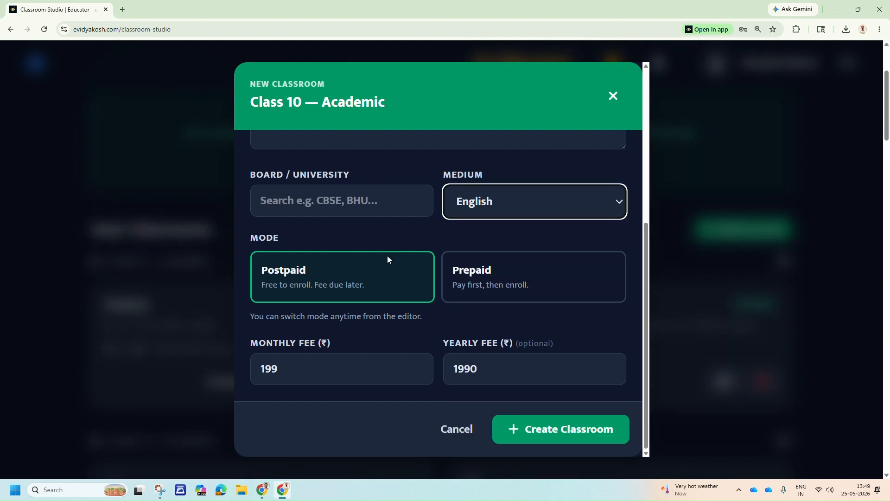
left_click(499, 277)
left_click(371, 277)
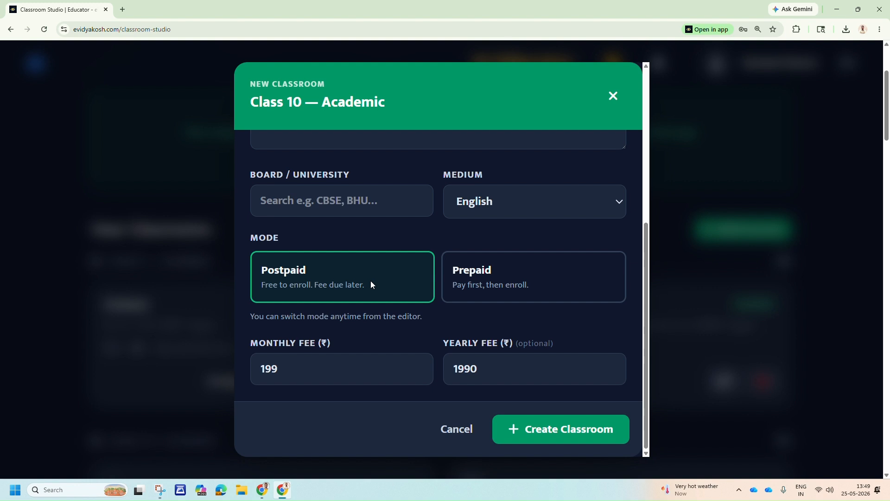
Set the new classroom's monthly fee to ₹99 and its yearly fee to ₹499.
left_click(353, 364)
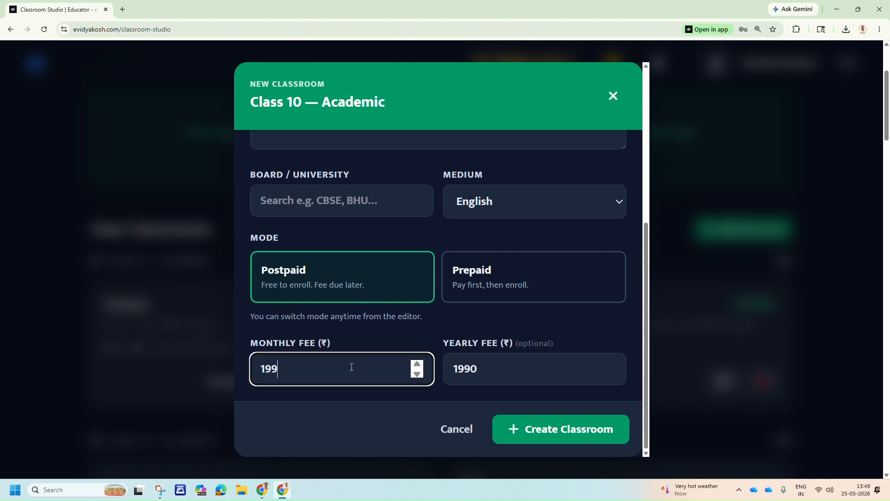
left_click_drag(278, 369, 252, 371)
type("99")
double_click(462, 368)
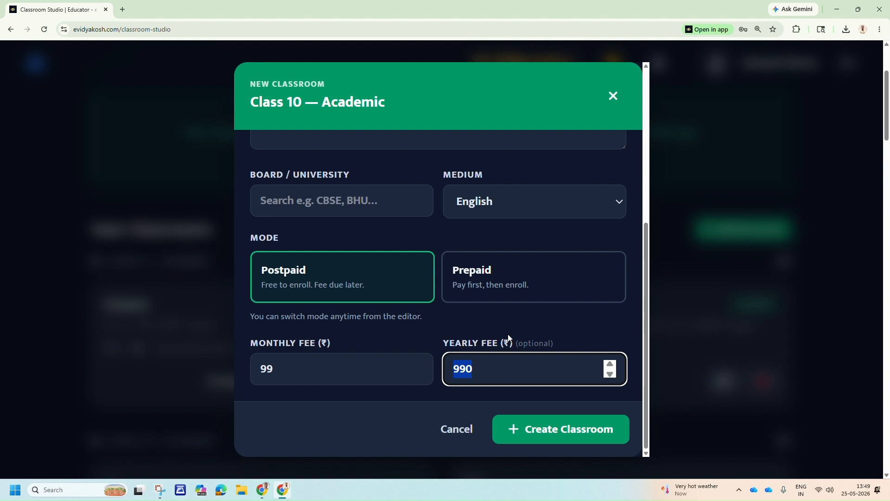
type("499")
left_click(531, 330)
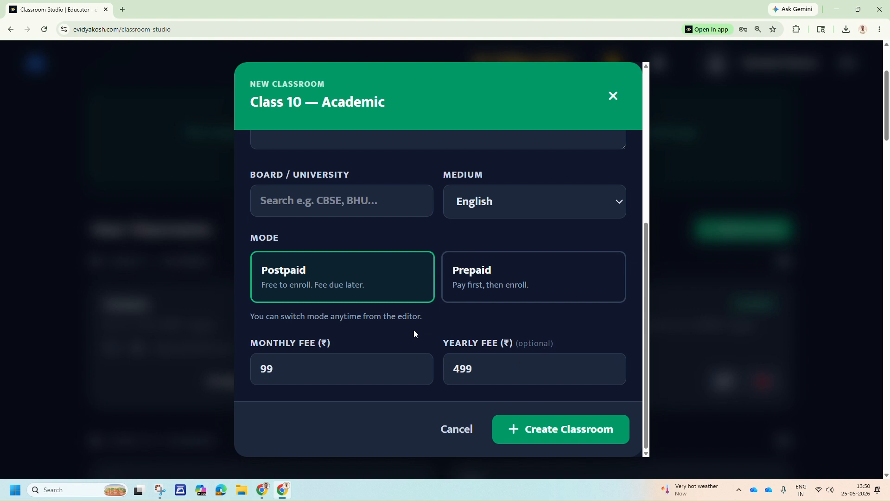
Search the boards for cbse and choose Central Board of Secondary Education (CBSE) for the new classroom.
scroll(425, 252, "up", 5)
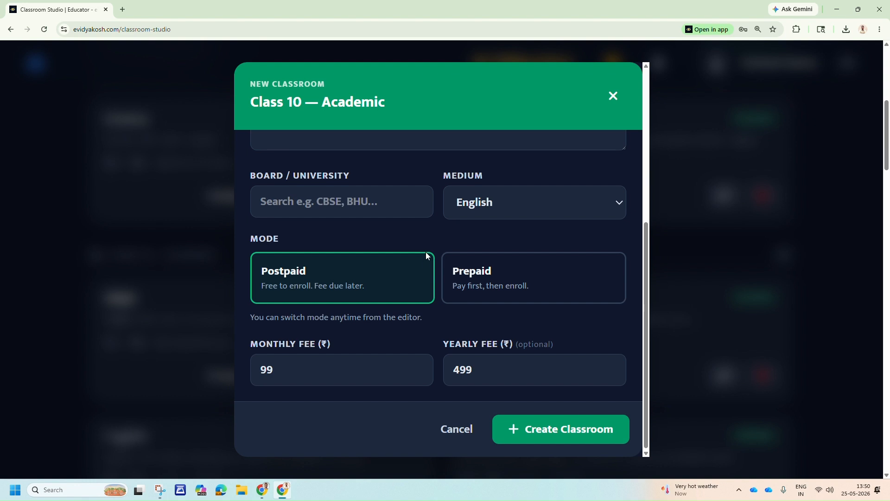
scroll(459, 307, "down", 5)
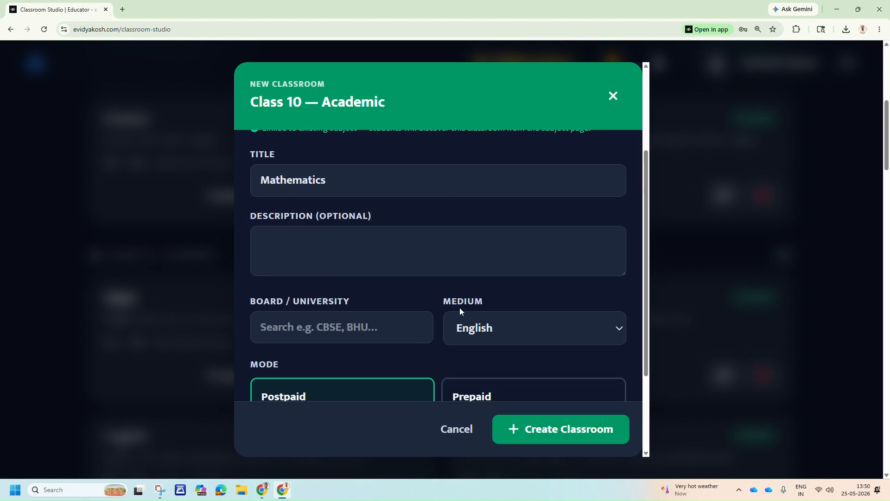
left_click(313, 227)
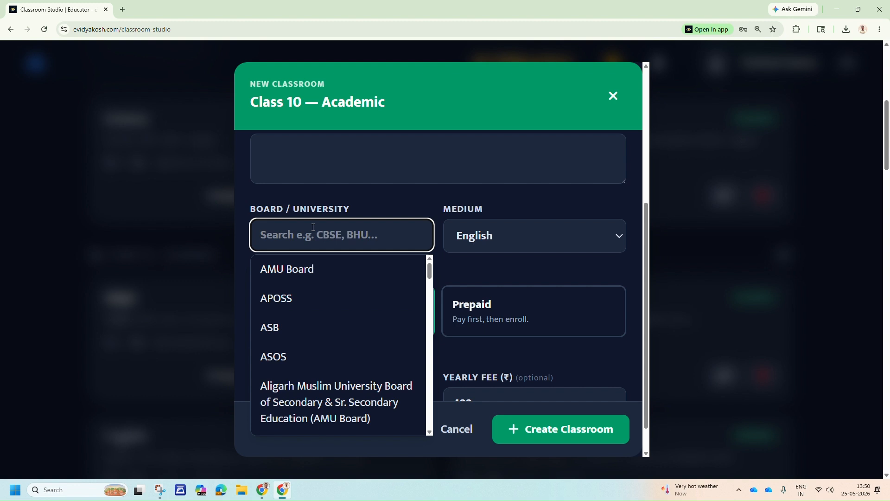
type("cbse")
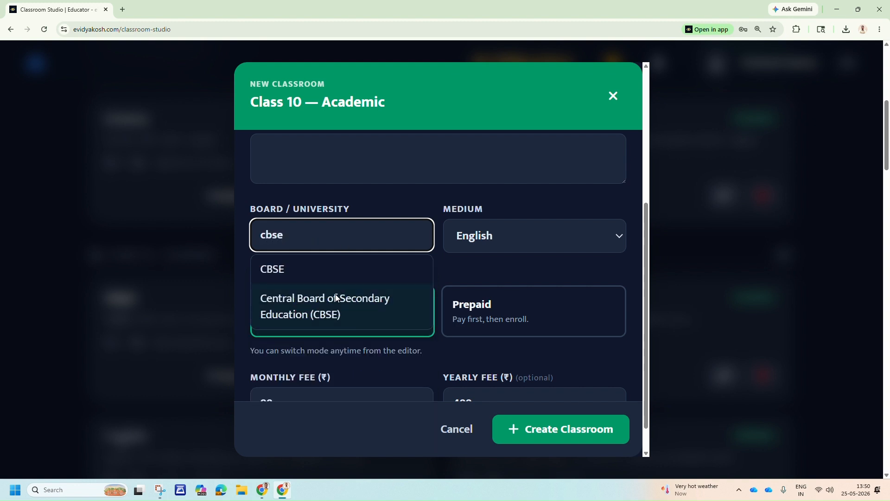
left_click(332, 308)
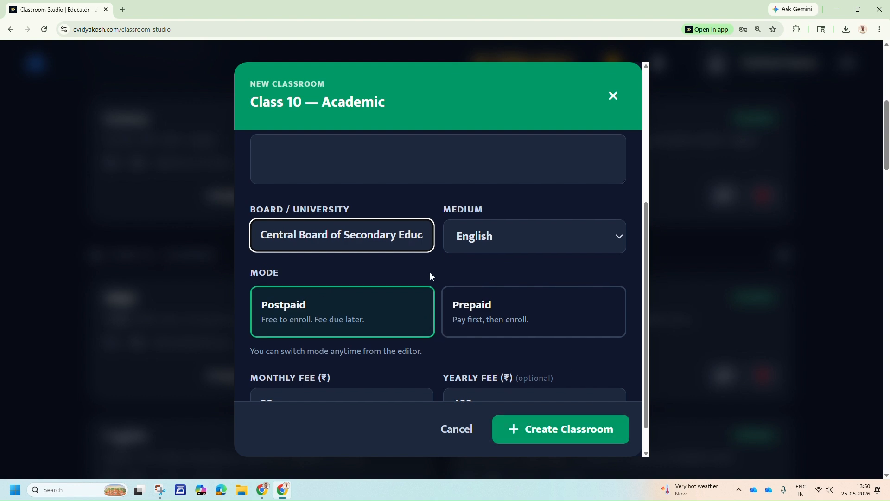
Review the completed Class 10 Mathematics form and close it without creating the classroom.
scroll(429, 272, "up", 6)
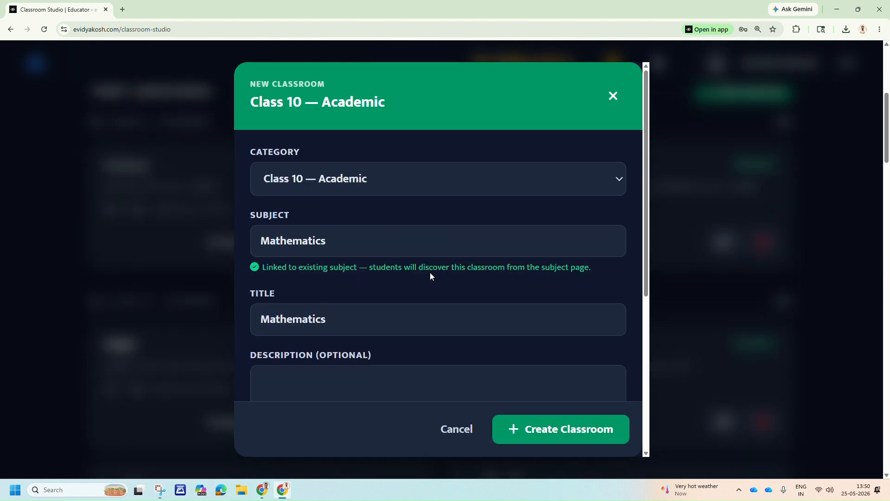
scroll(430, 272, "down", 6)
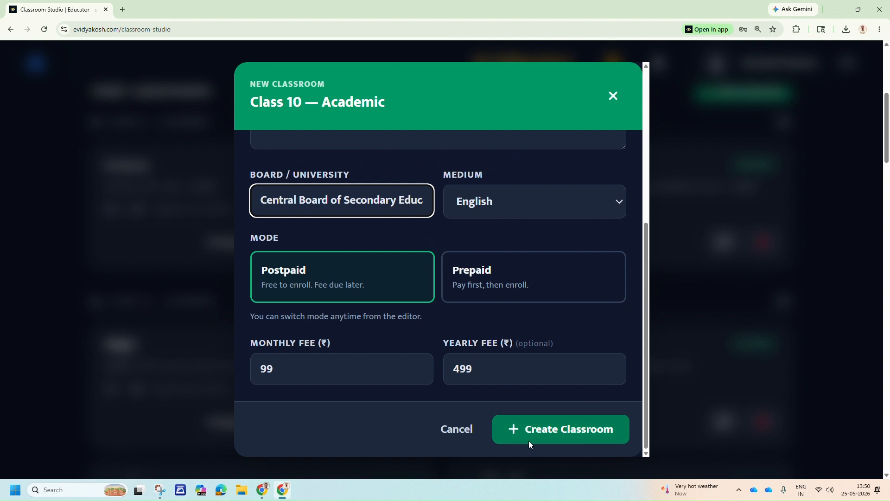
left_click(613, 95)
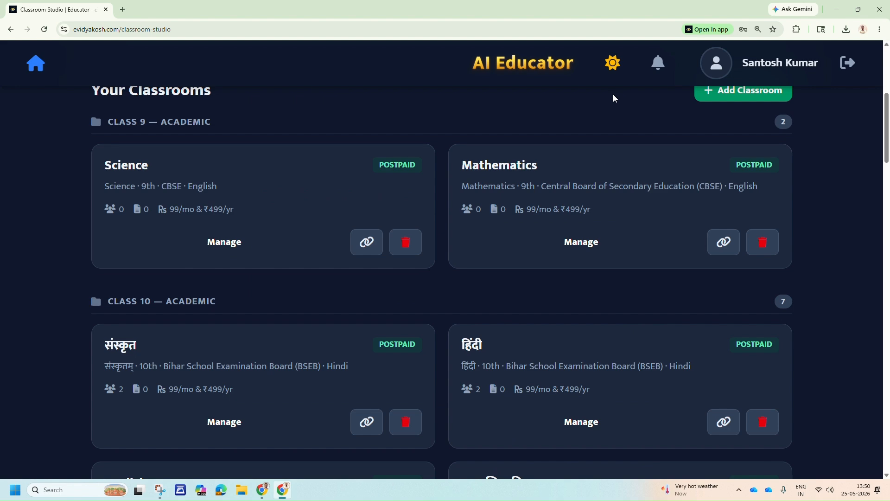
Find the Hindi-medium गणित classroom of the Bihar School Examination Board under Class 10 and open its management page.
scroll(333, 247, "down", 5)
scroll(287, 237, "down", 4)
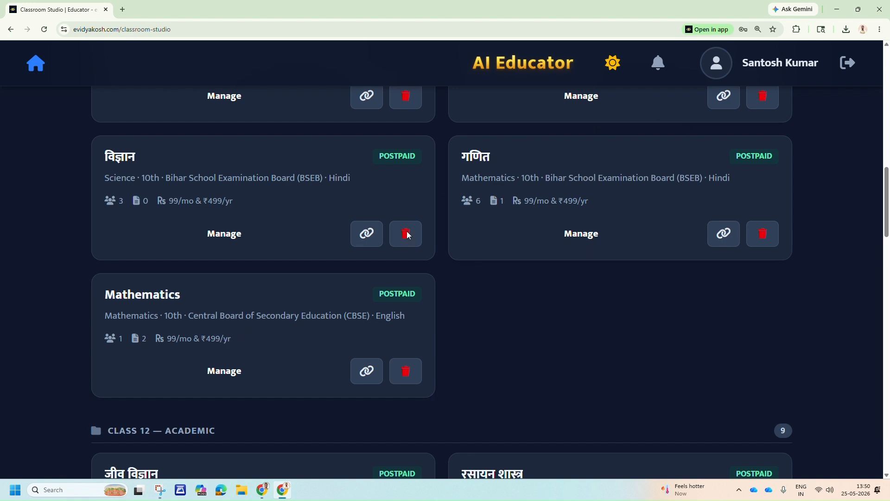
scroll(546, 201, "up", 3)
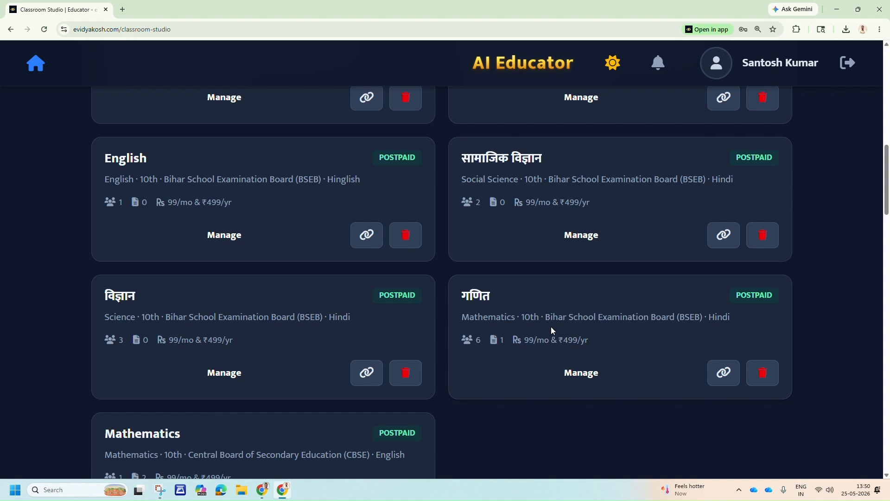
left_click(587, 375)
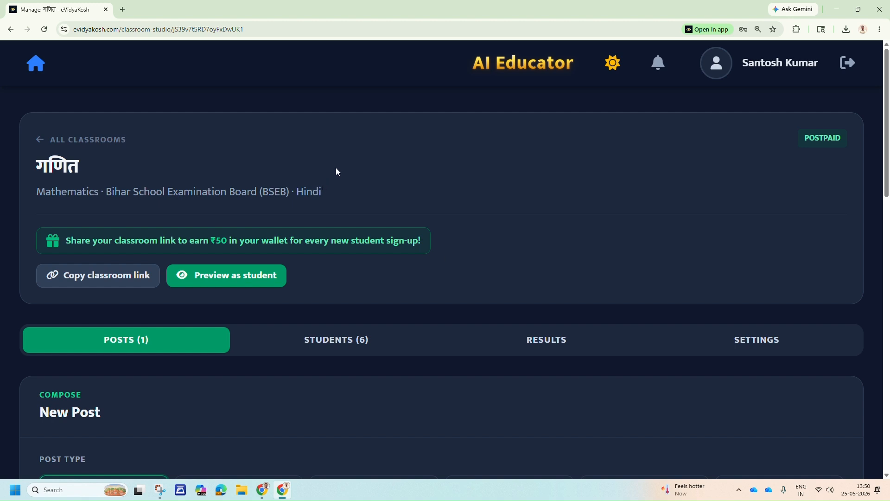
scroll(335, 169, "down", 1)
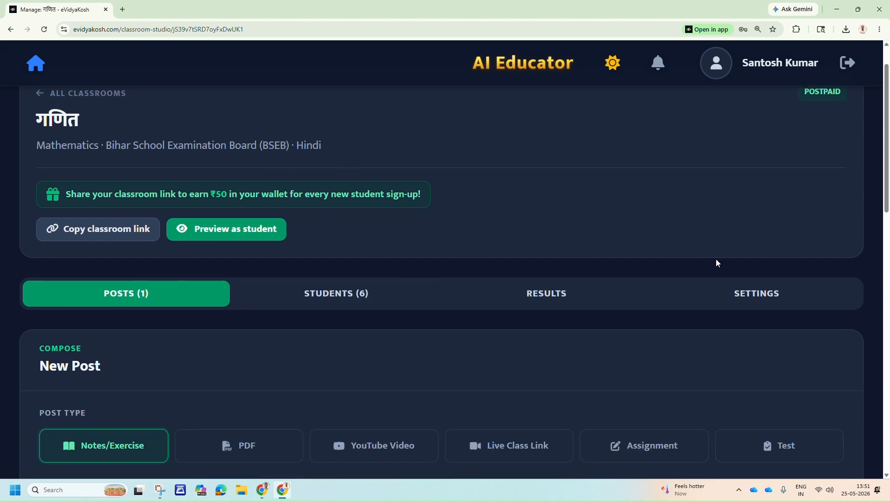
Look through the गणित classroom's posts, students and results sections, and open its settings.
scroll(659, 217, "down", 3)
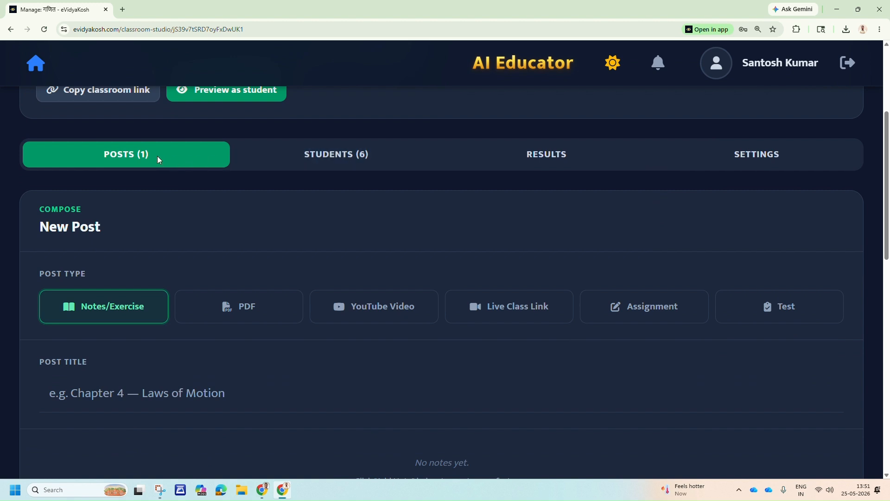
left_click(338, 156)
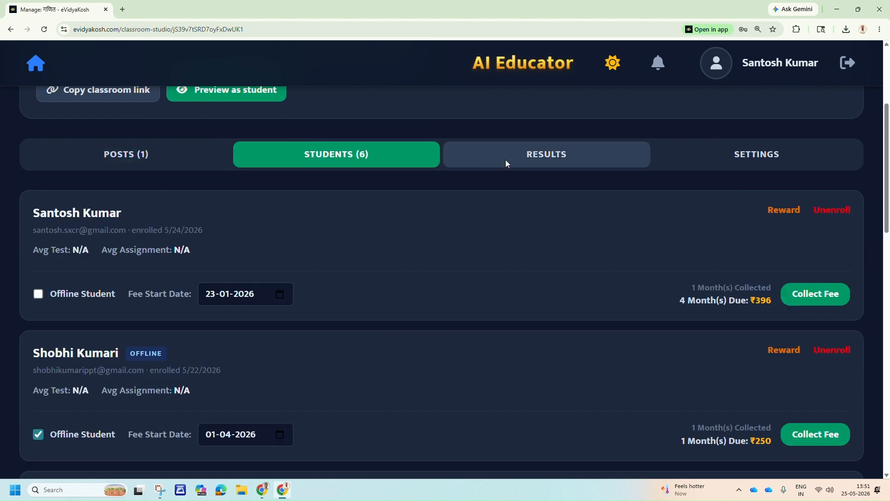
left_click(569, 159)
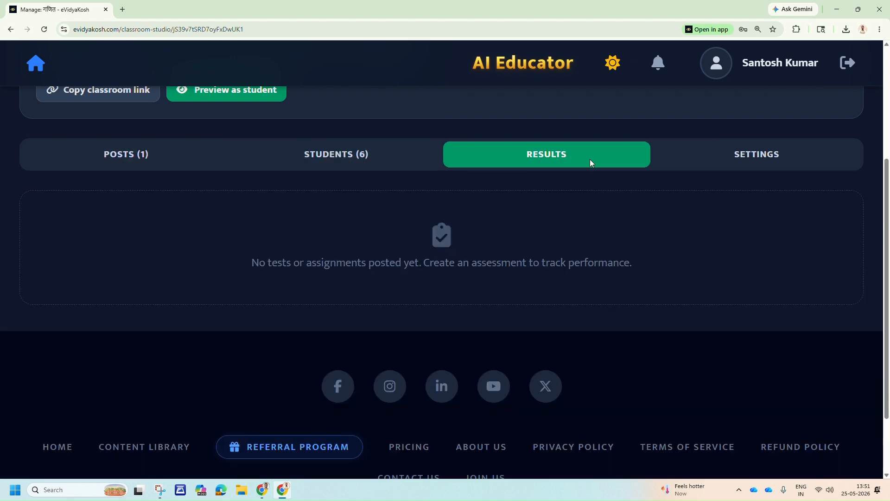
left_click(761, 158)
scroll(415, 211, "up", 2)
scroll(418, 218, "up", 2)
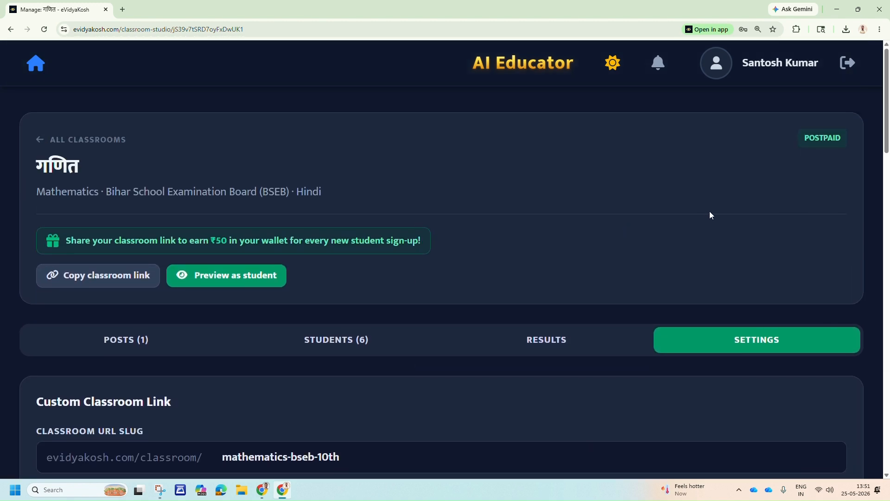
Examine the custom classroom link and the section for inviting students by email in the classroom settings.
scroll(714, 215, "down", 2)
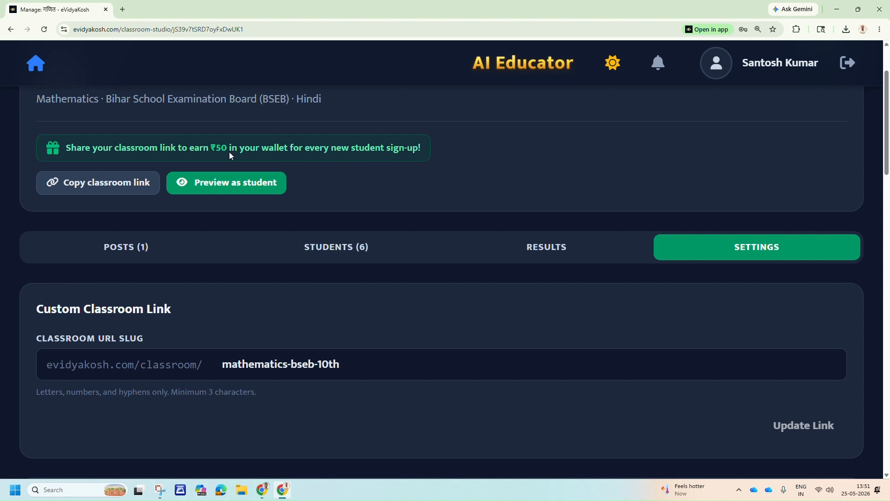
scroll(324, 237, "down", 5)
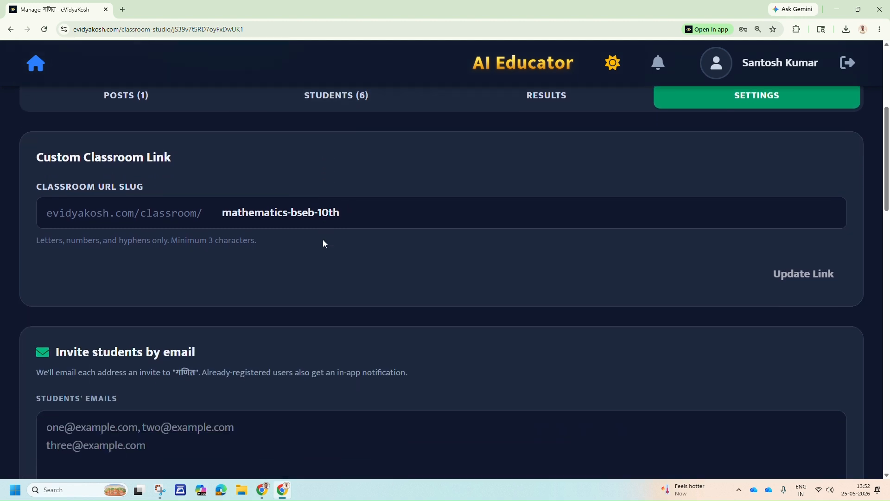
scroll(319, 241, "down", 1)
left_click(130, 304)
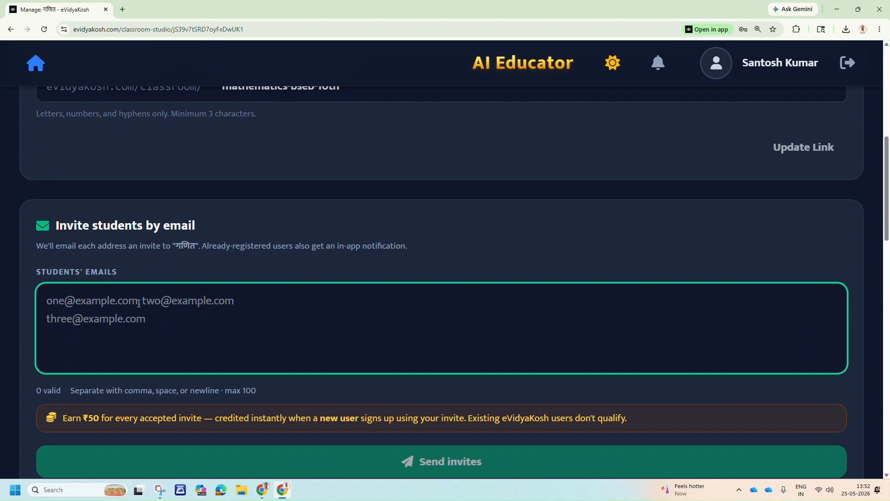
scroll(163, 308, "down", 3)
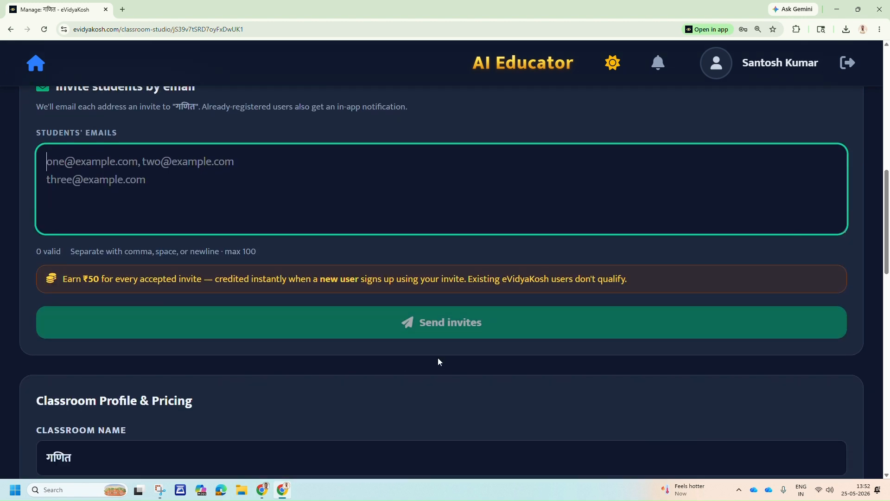
scroll(236, 209, "up", 1)
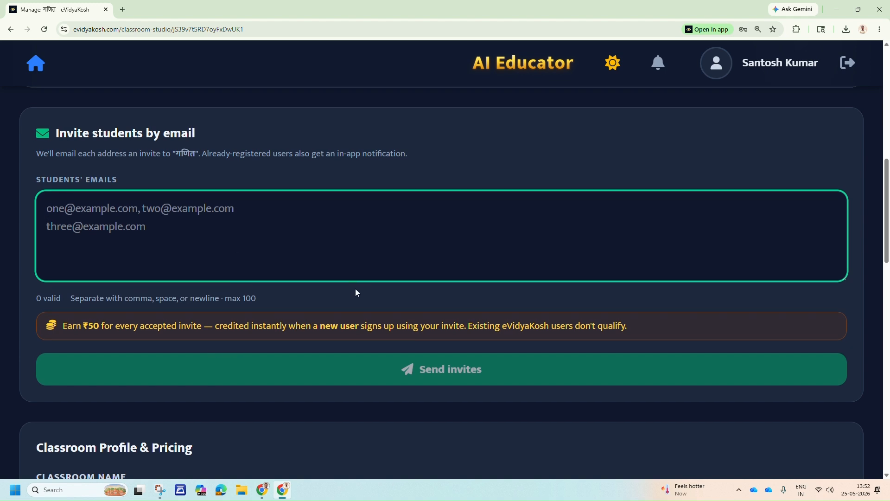
scroll(356, 292, "up", 5)
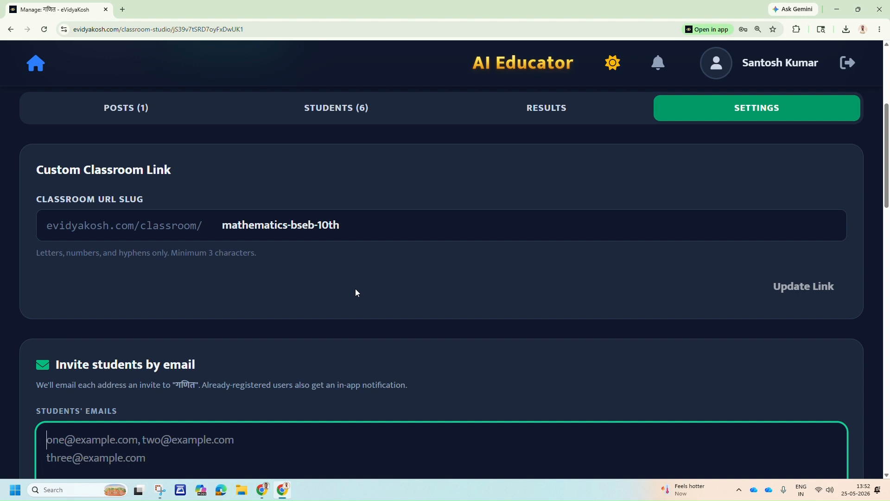
Examine the classroom link sharing option and highlight the slug in the Classroom URL Slug field without changing it.
scroll(355, 289, "up", 4)
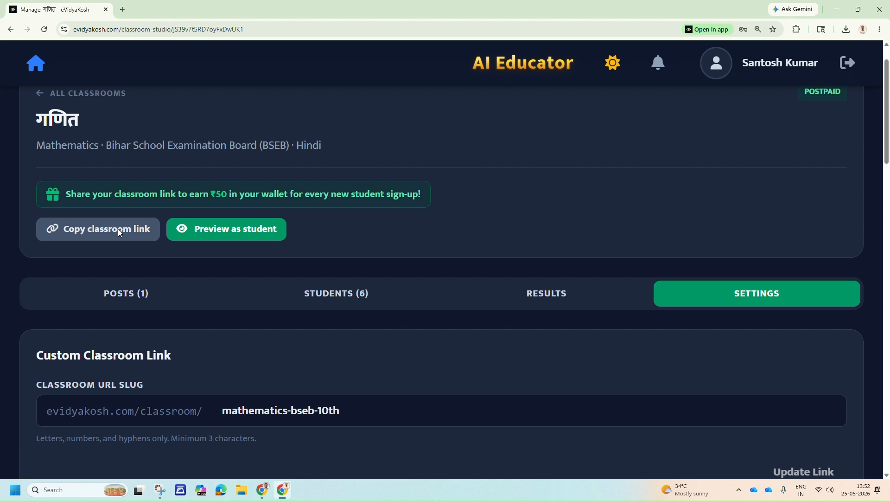
scroll(105, 310, "down", 2)
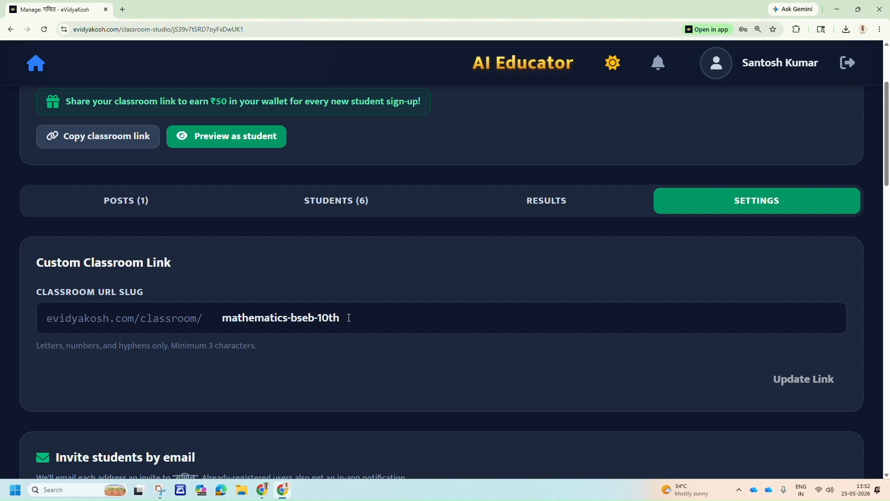
left_click_drag(348, 317, 228, 317)
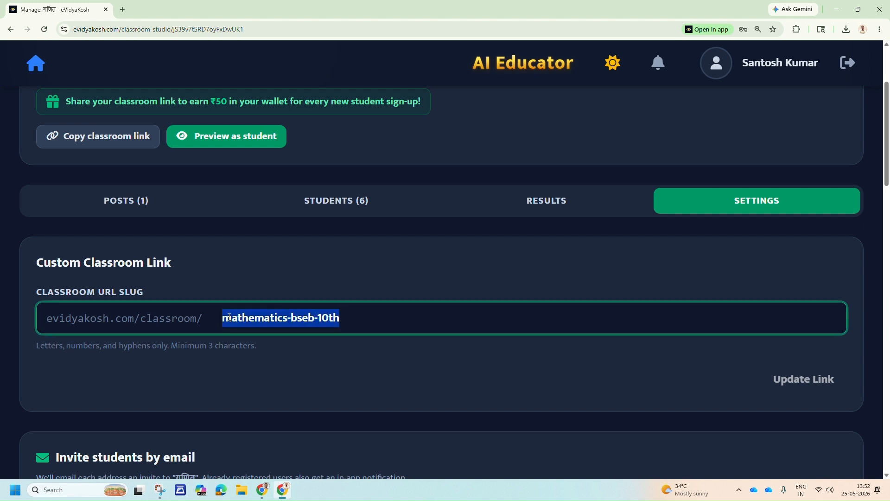
left_click(401, 352)
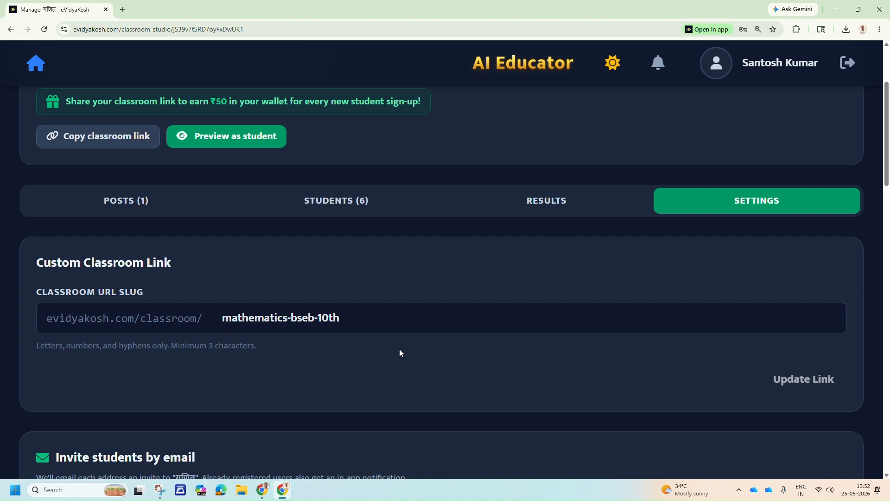
left_click(351, 318)
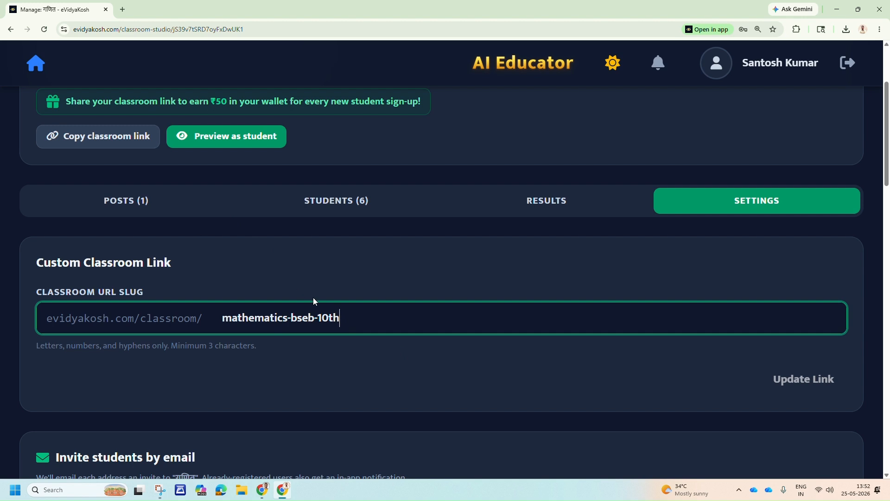
Copy the classroom link and open it in a new incognito window.
scroll(313, 301, "up", 1)
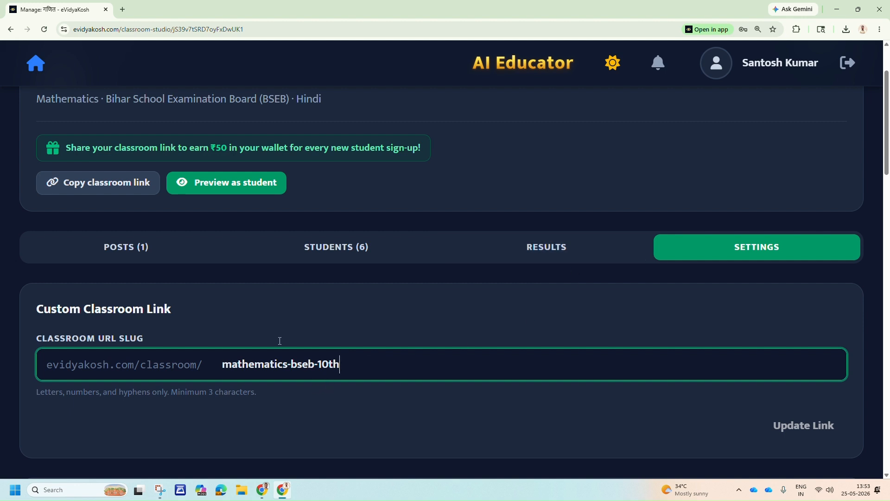
left_click(101, 183)
left_click(879, 29)
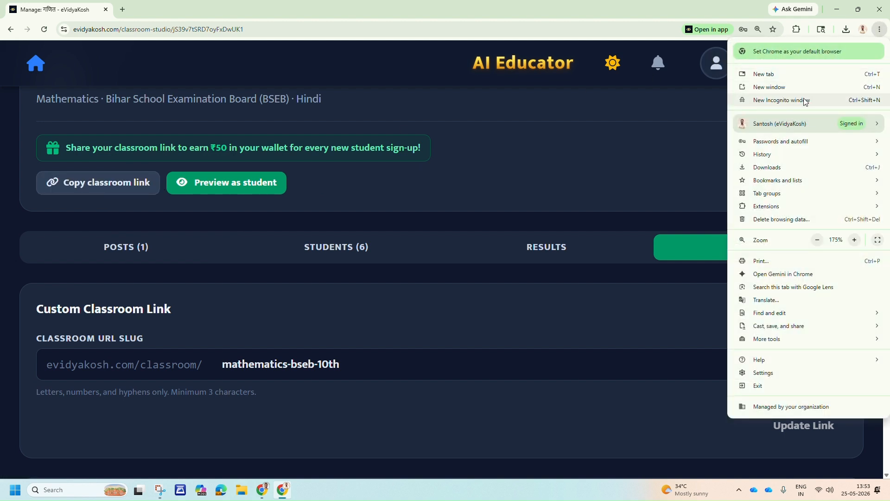
left_click(805, 101)
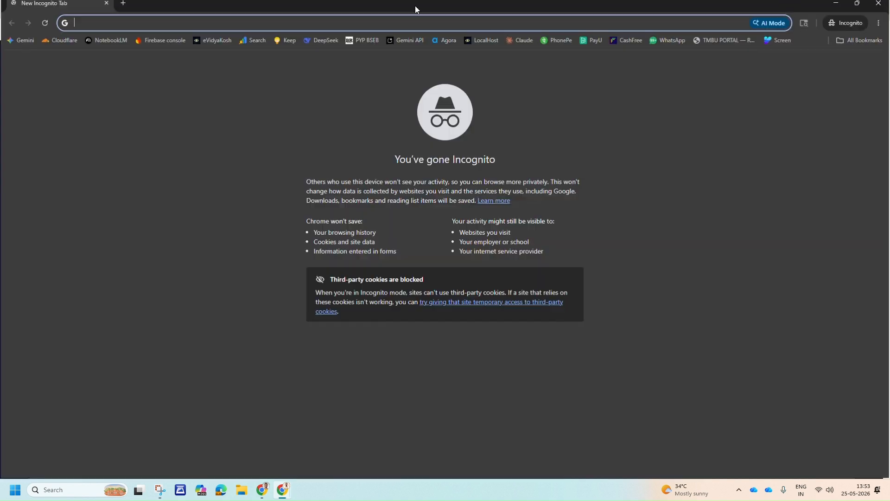
key("ctrl+v")
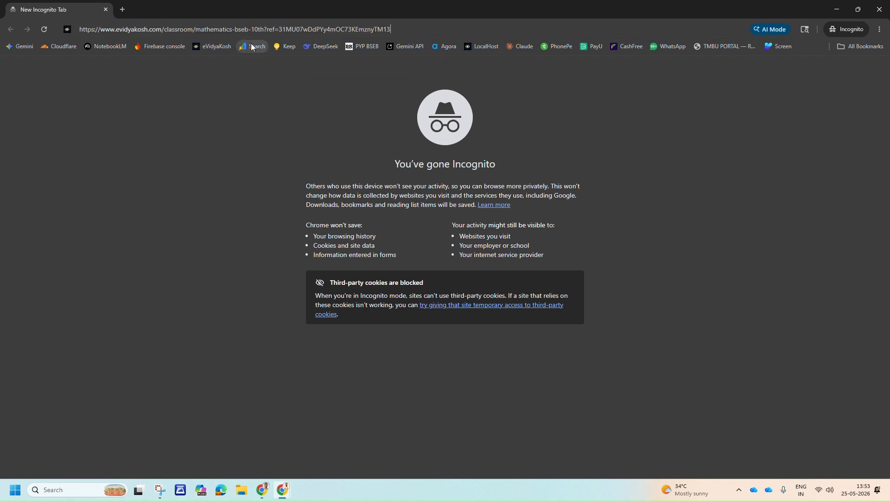
key("Return")
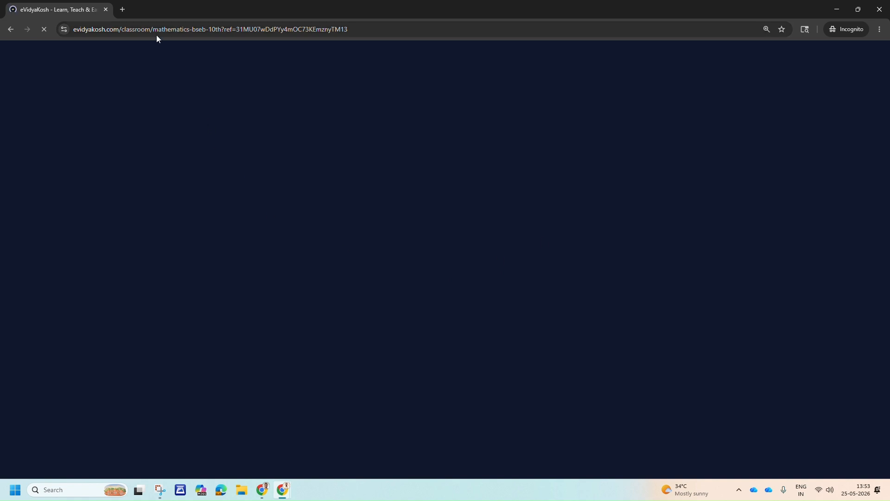
Highlight the referral part at the end of the classroom page's address, leaving the address unchanged.
left_click(229, 28)
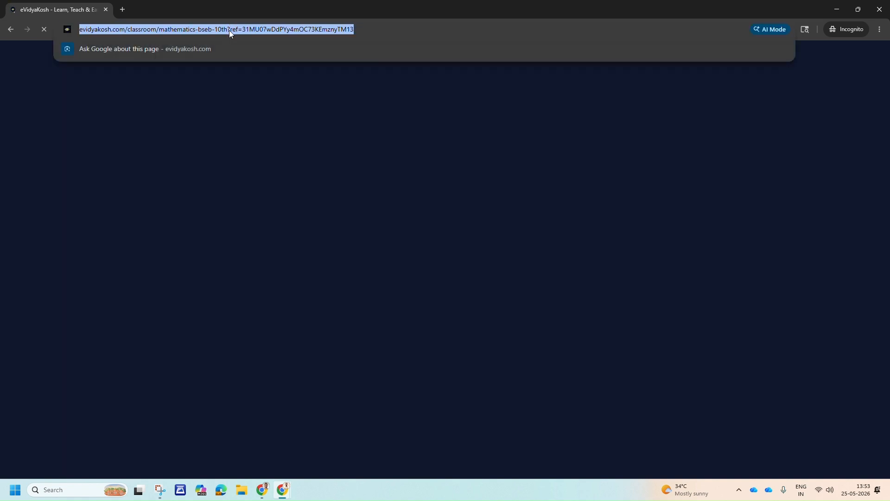
left_click(229, 30)
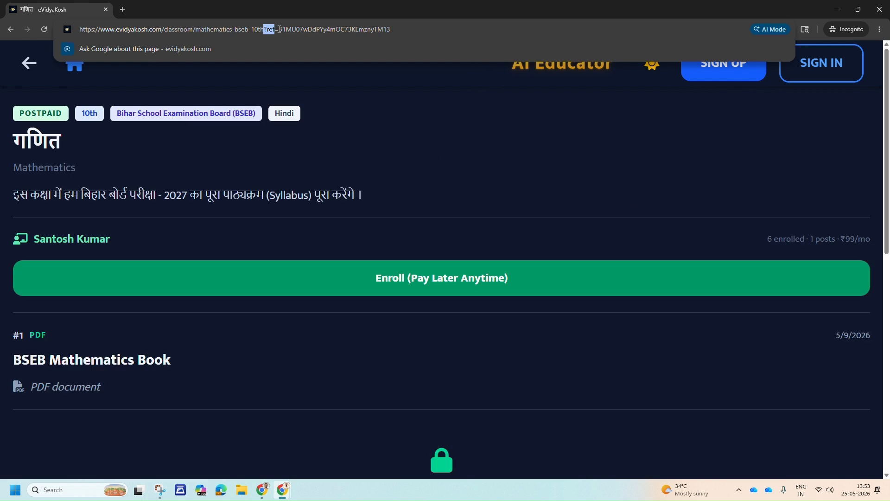
left_click_drag(264, 29, 395, 32)
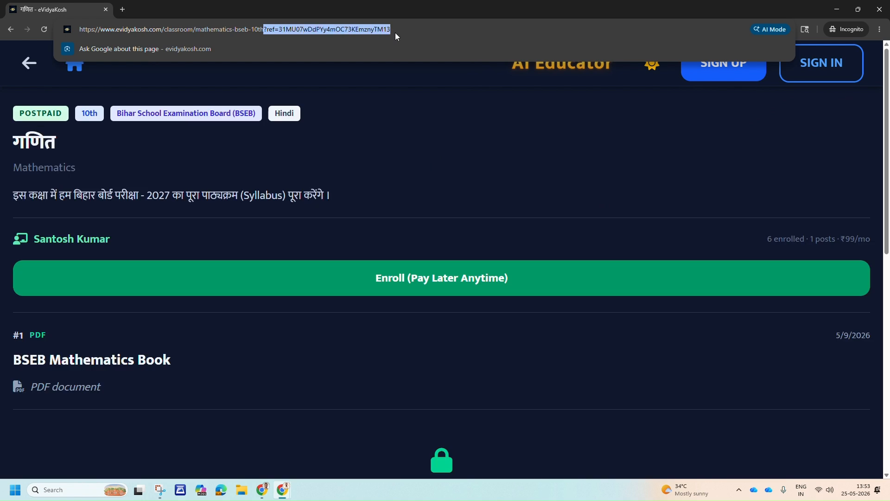
left_click(453, 175)
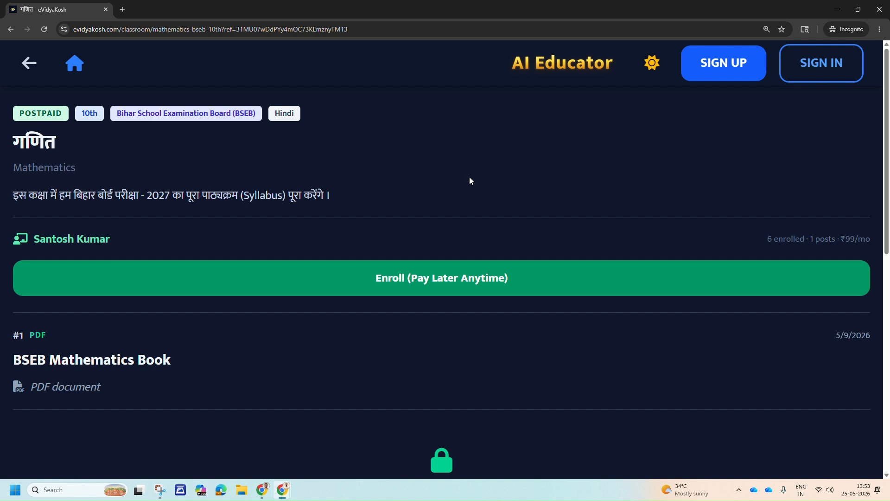
Review the public classroom page with its enroll, sign-in and sign-up options, and close the incognito window.
scroll(463, 222, "down", 4)
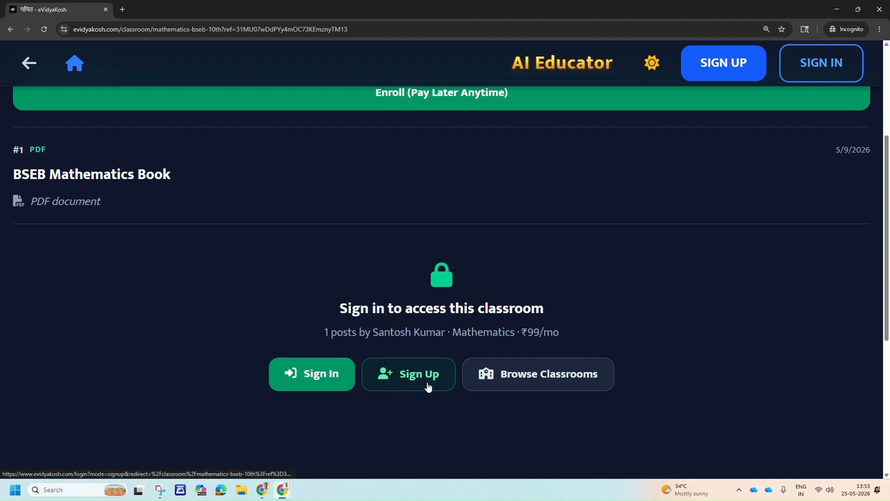
scroll(421, 282, "up", 2)
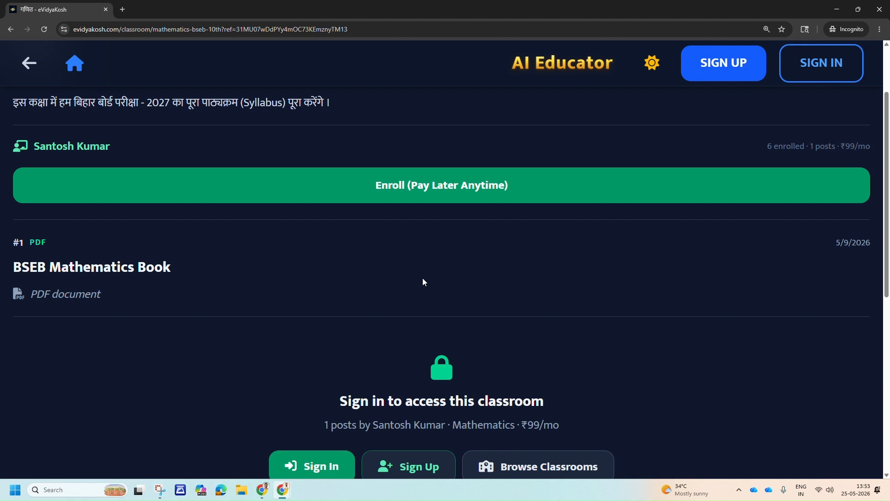
left_click(877, 9)
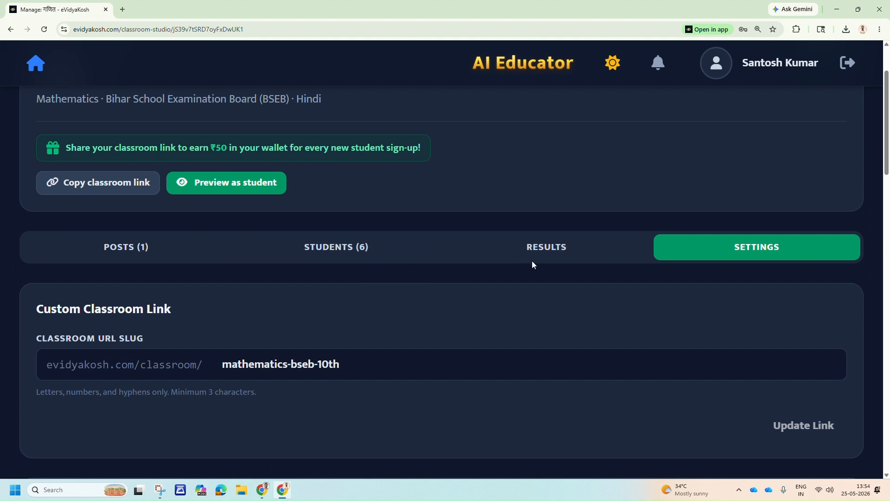
Open the classroom's student list and look through the enrolled students with their fee details.
scroll(532, 262, "down", 1)
scroll(532, 262, "down", 1)
scroll(428, 215, "up", 1)
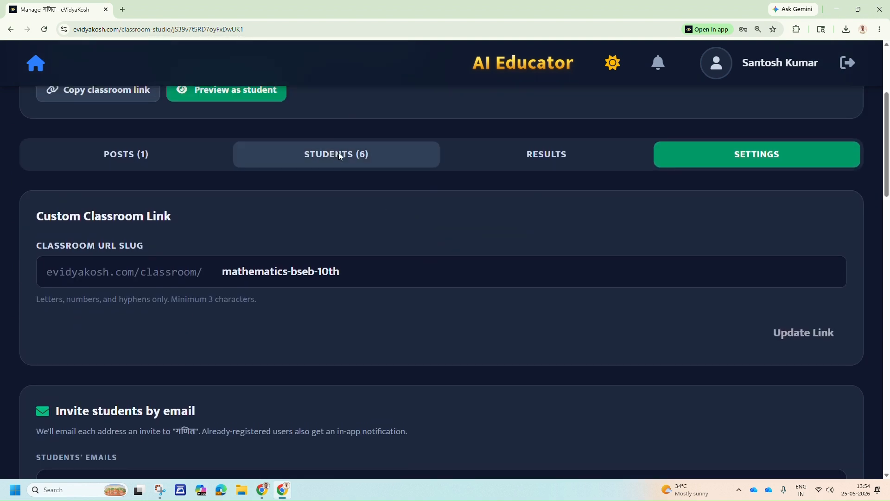
left_click(338, 156)
scroll(349, 269, "down", 12)
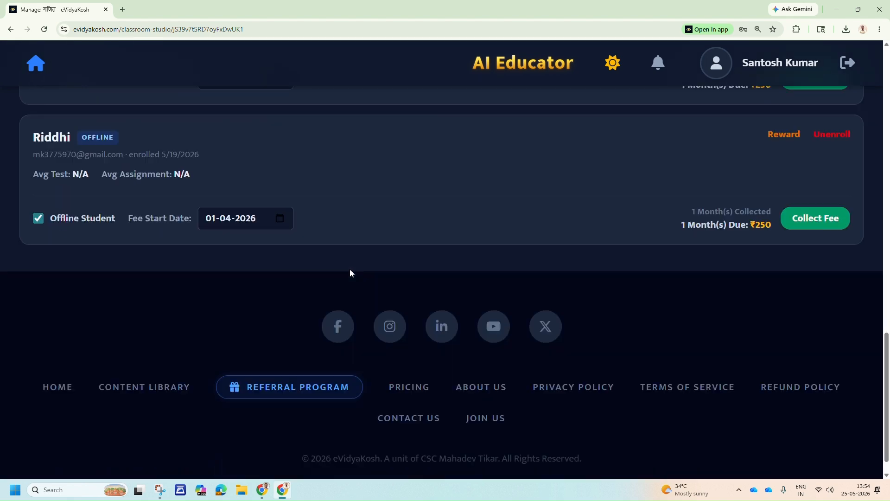
scroll(353, 263, "up", 12)
scroll(355, 257, "down", 1)
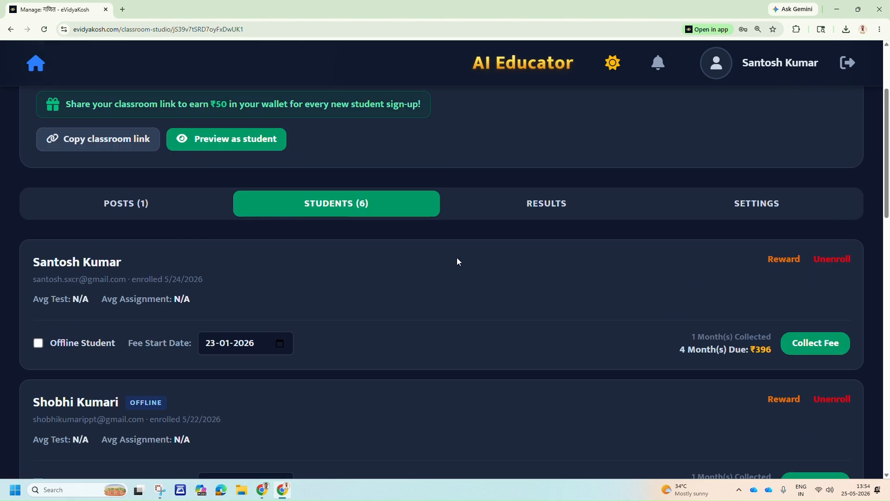
Reopen the classroom settings and review the name, description, mode, billing cycle and fees under Classroom Profile & Pricing.
left_click(799, 200)
scroll(435, 223, "down", 5)
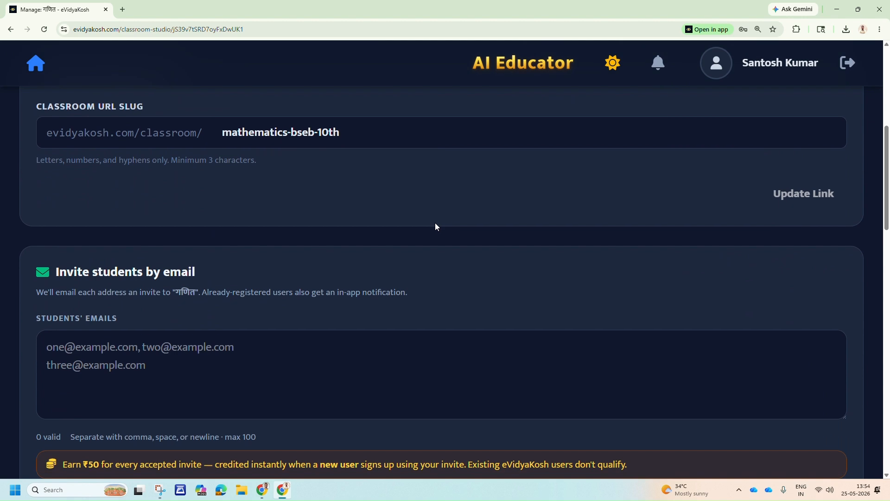
scroll(435, 222, "down", 7)
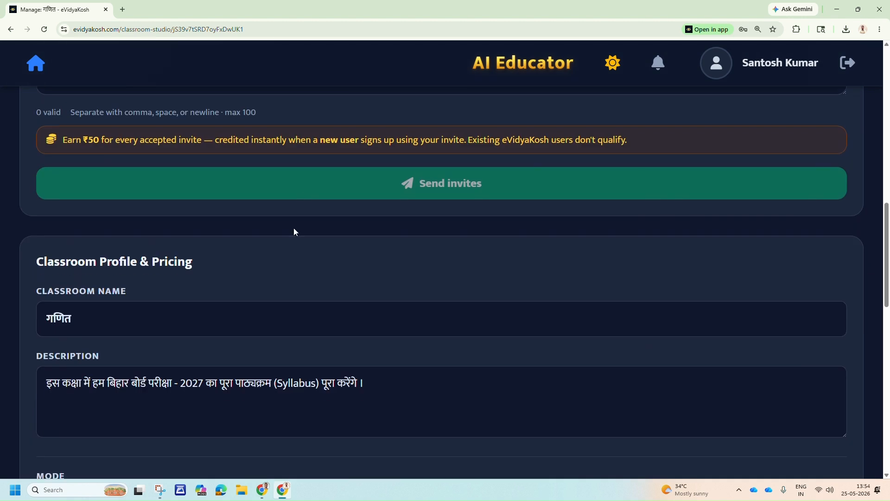
scroll(186, 256, "down", 3)
left_click_drag(122, 188, 20, 181)
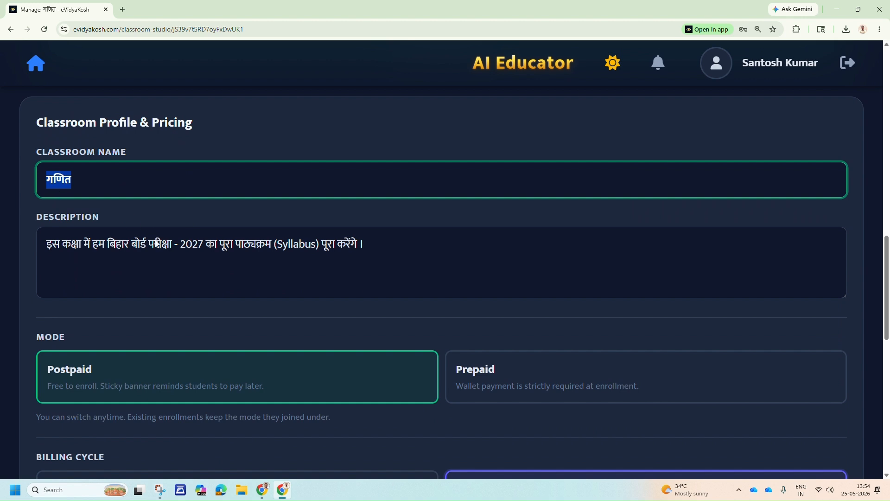
left_click(167, 267)
left_click_drag(365, 246, 28, 268)
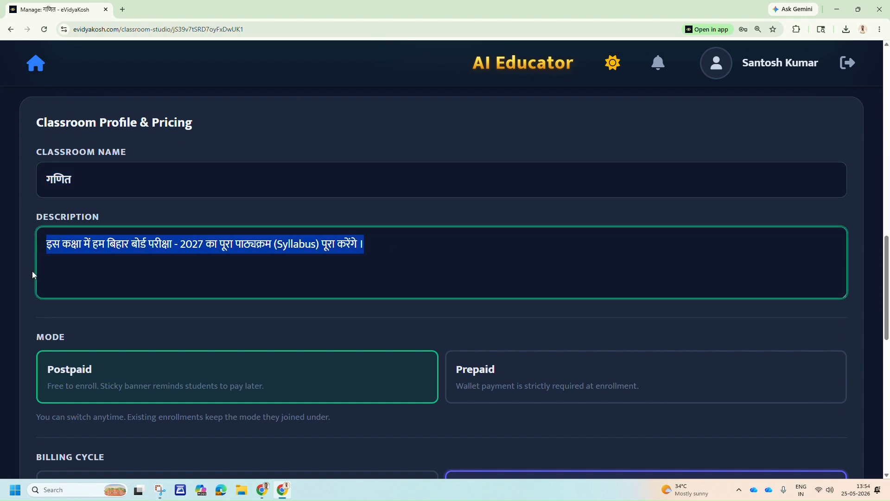
scroll(397, 317, "down", 4)
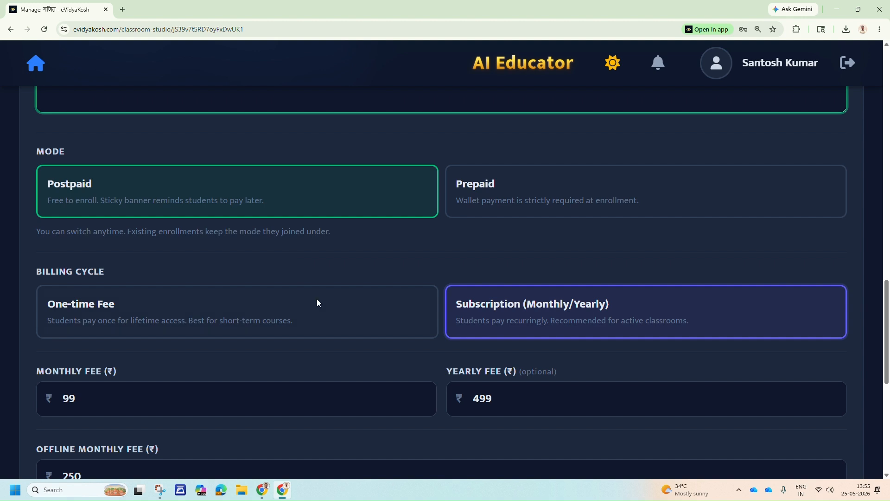
Switch the billing cycle to One-time Fee to show its fee field, and return it to Subscription (Monthly/Yearly).
scroll(141, 228, "down", 2)
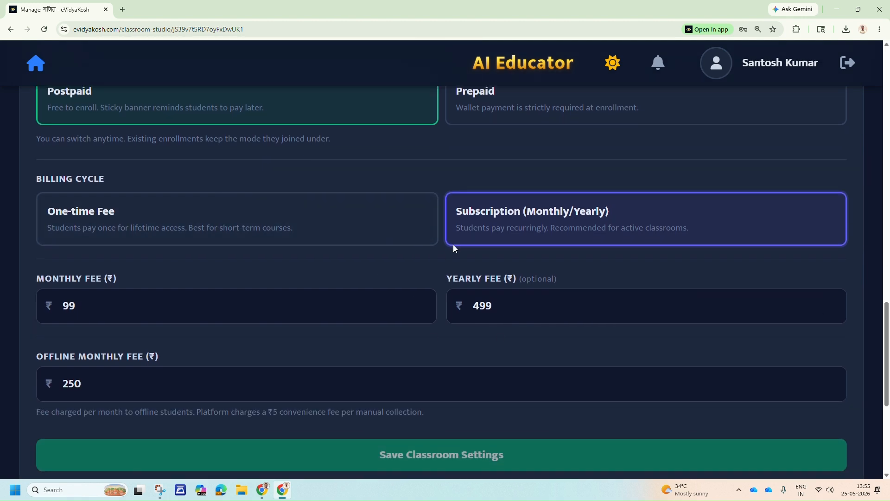
left_click(170, 233)
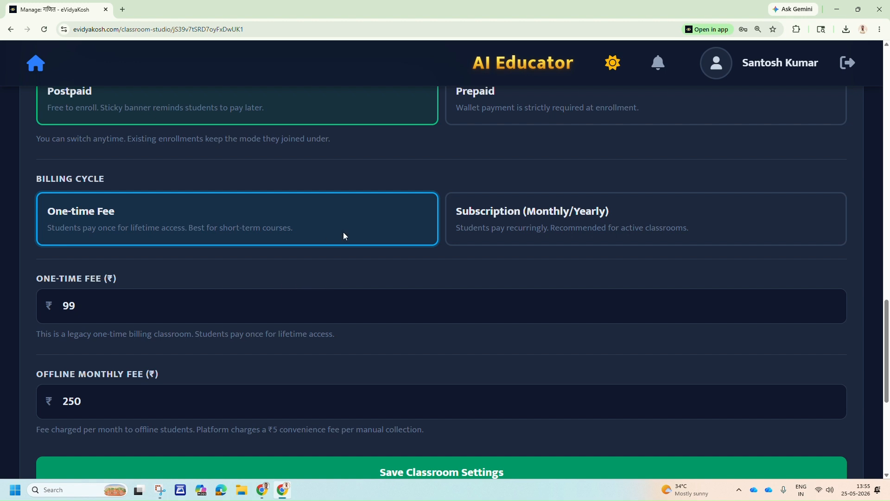
left_click(594, 239)
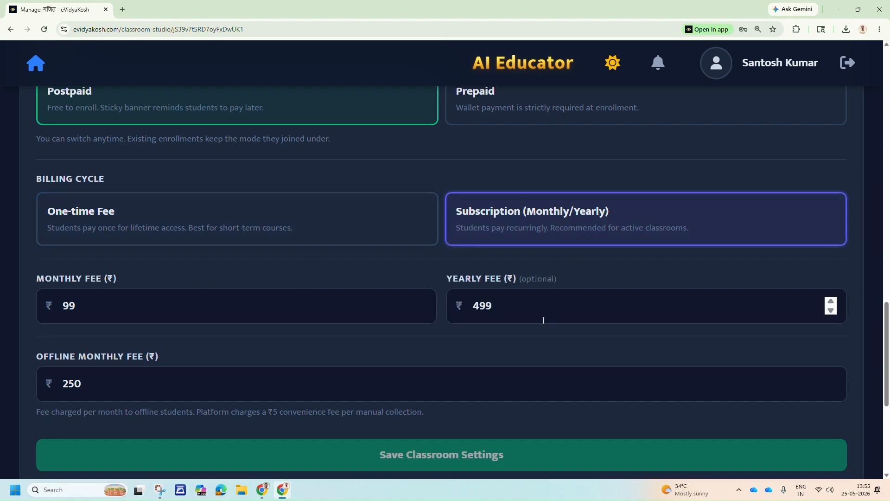
Highlight the monthly, yearly and offline monthly fee values one after another without changing them.
left_click(139, 309)
left_click_drag(83, 306, 63, 306)
left_click_drag(521, 308, 468, 314)
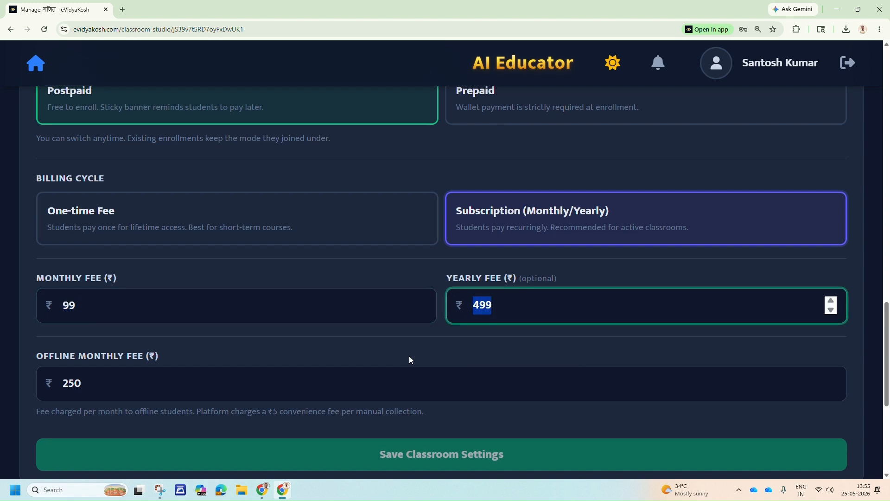
scroll(408, 355, "down", 3)
left_click_drag(91, 244, 48, 247)
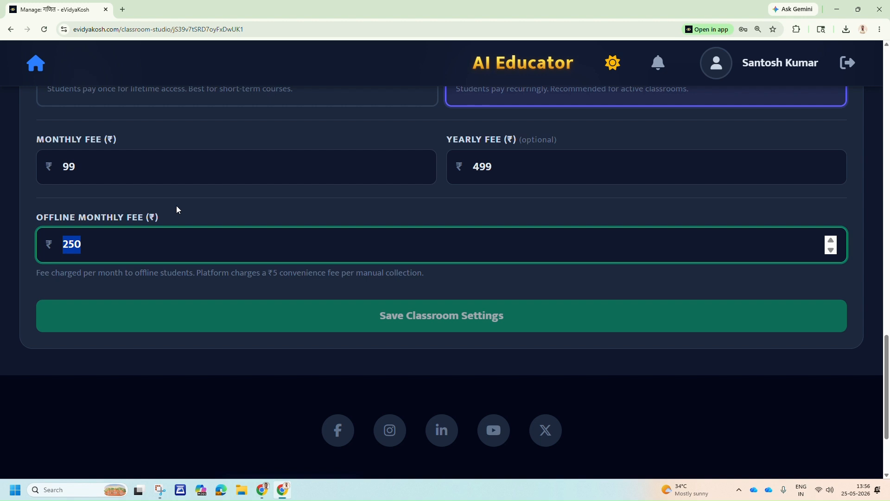
Leave the fee settings unchanged and reopen the classroom's student list.
scroll(421, 302, "up", 10)
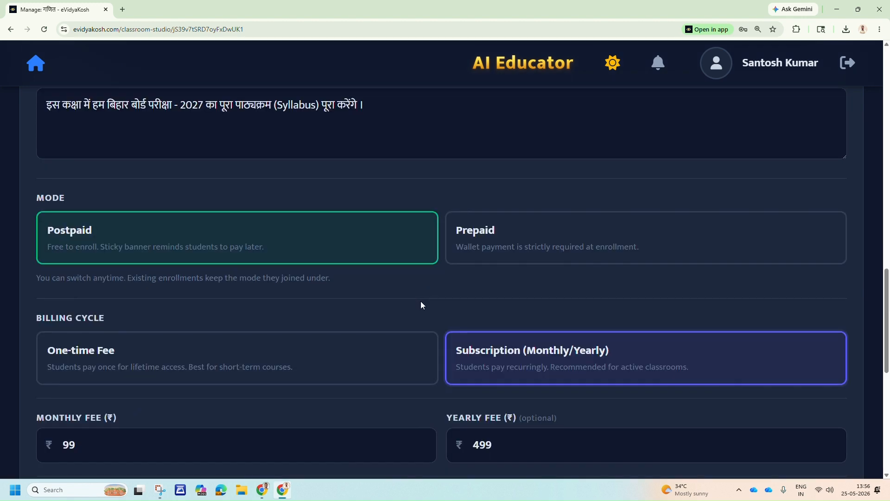
scroll(441, 309, "up", 10)
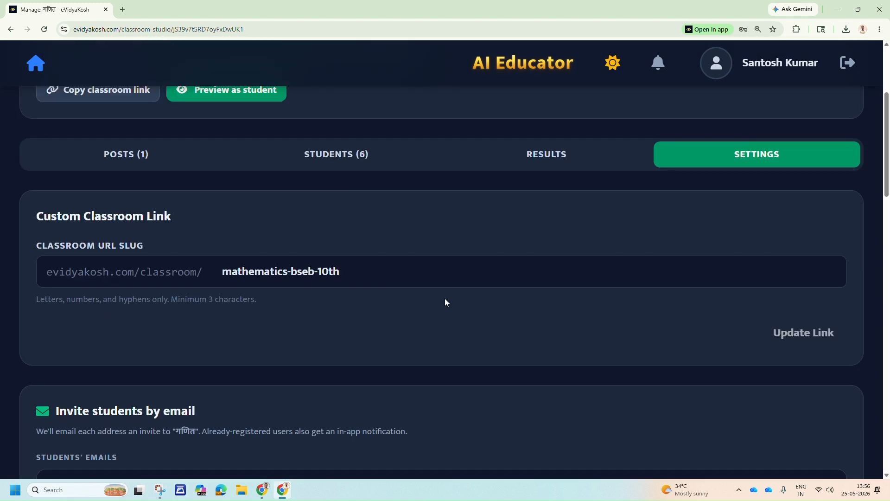
left_click(339, 158)
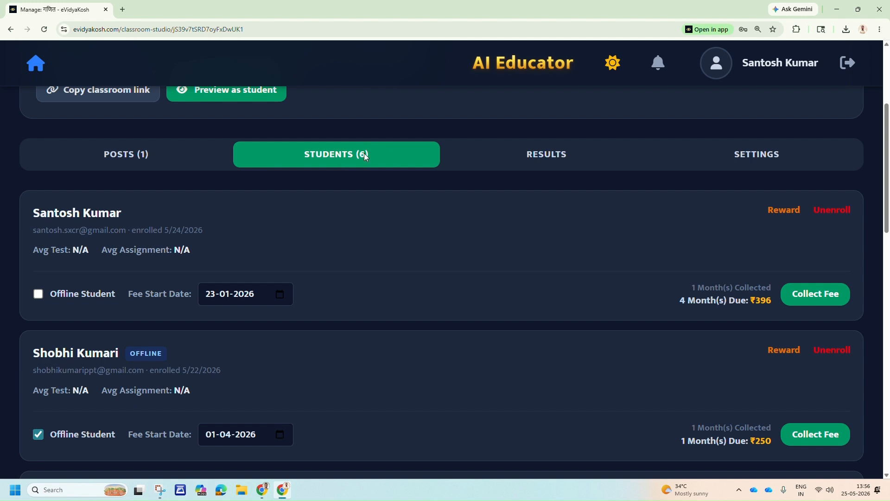
Open the classroom's posts and look over the Notes/Exercise form for composing a new post.
left_click(132, 156)
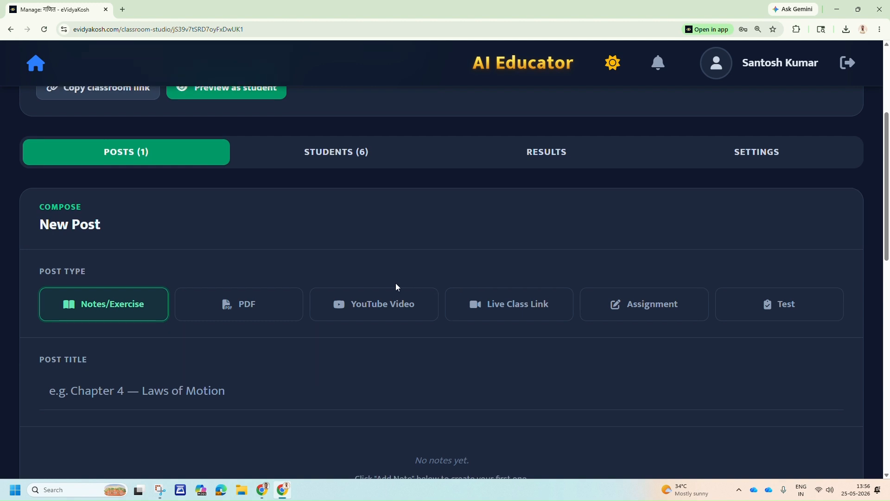
scroll(164, 214, "down", 2)
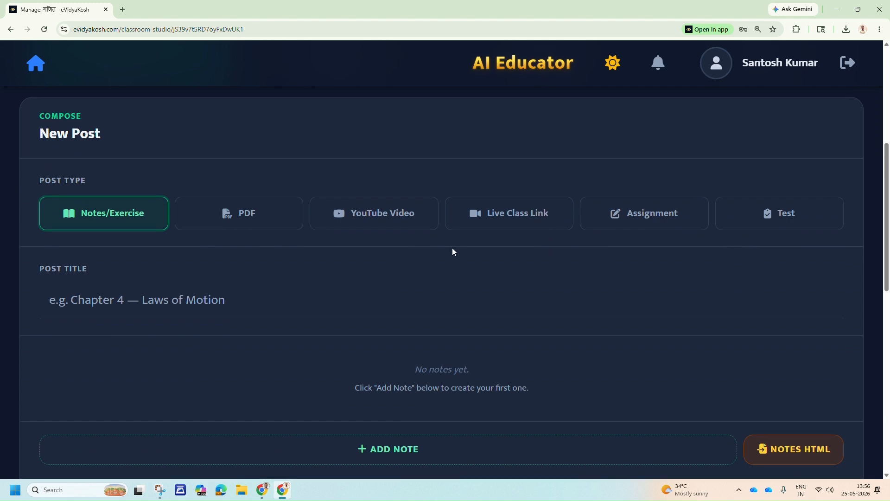
scroll(468, 262, "down", 3)
scroll(323, 269, "up", 3)
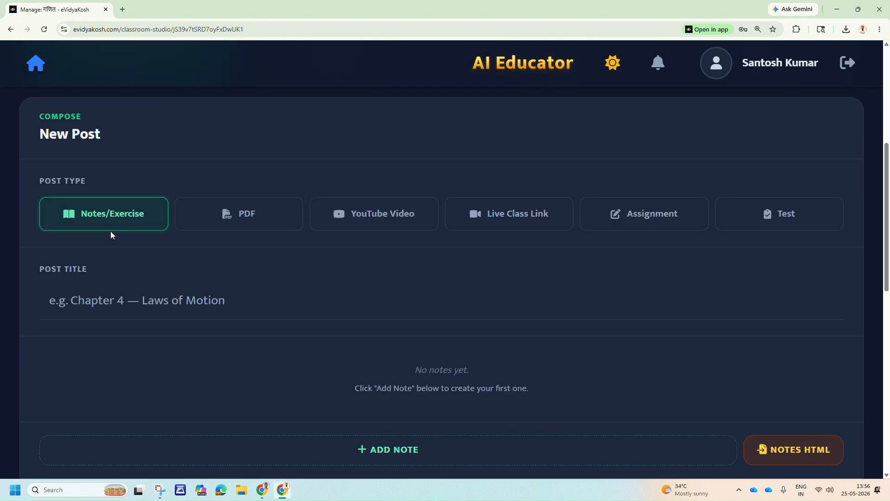
scroll(436, 285, "down", 4)
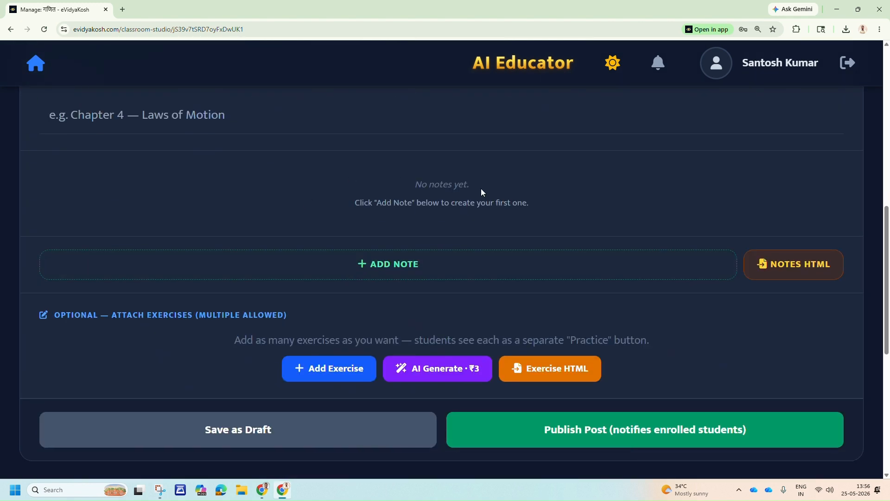
Add a first note to the new post and look over its formatting, MathLive, preview and AI writing options.
left_click(394, 264)
scroll(393, 264, "down", 5)
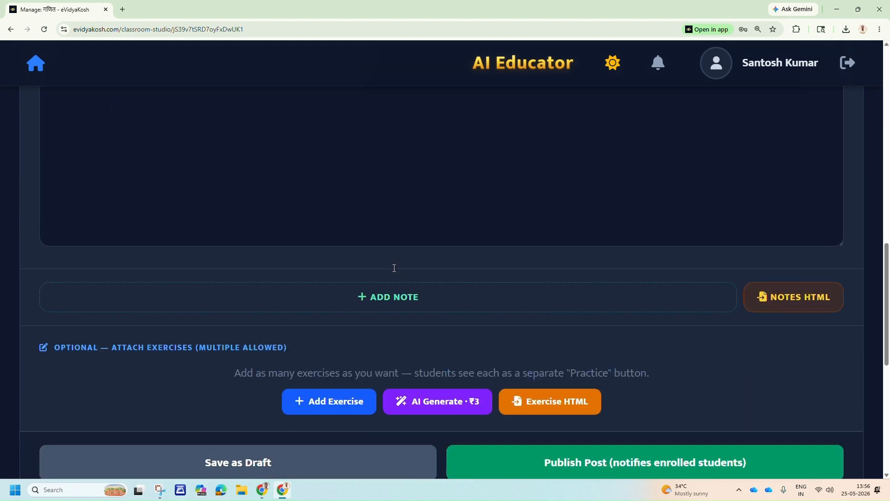
scroll(371, 262, "up", 4)
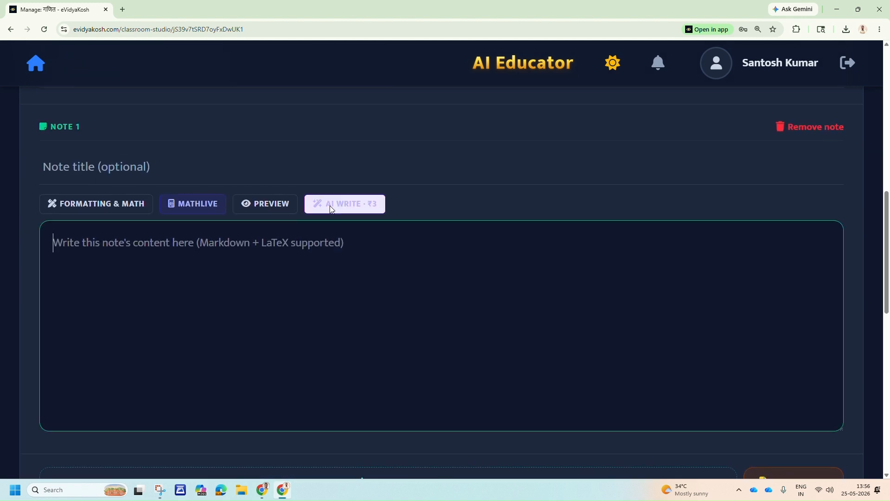
scroll(427, 226, "down", 3)
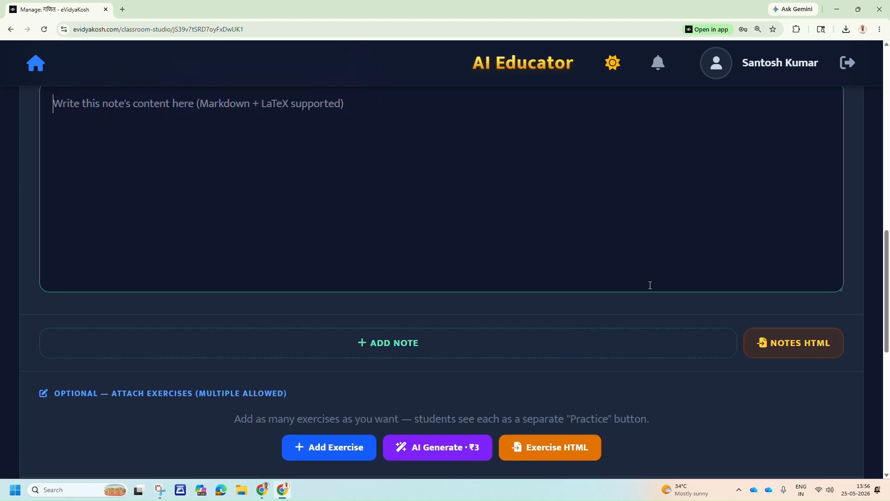
Review the Import Notes from HTML instructions, close them without importing, and return to the first note's empty content.
left_click(794, 345)
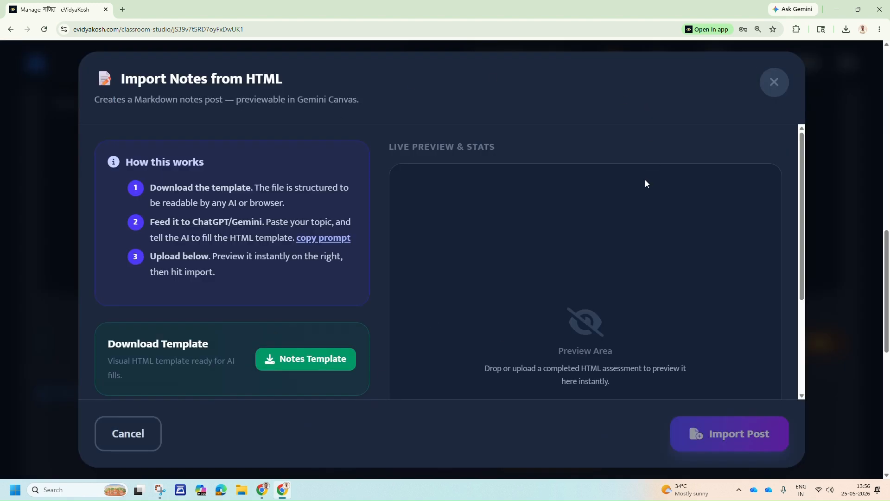
left_click(779, 86)
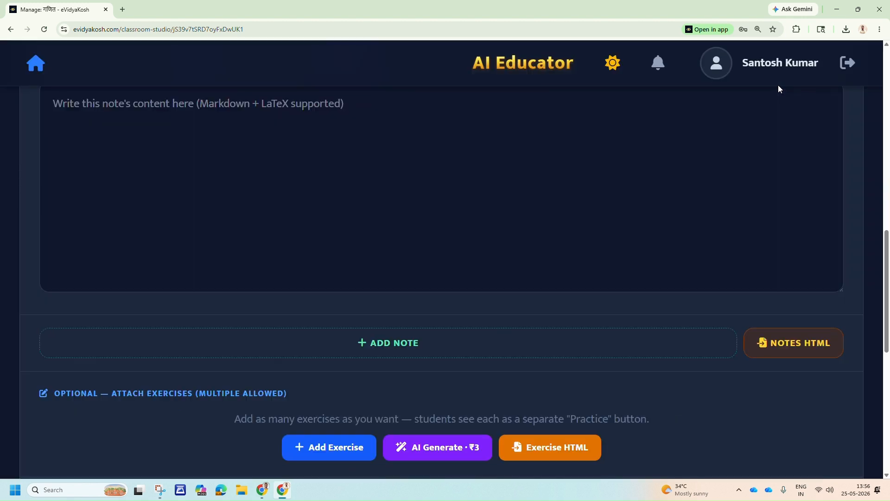
scroll(386, 267, "up", 2)
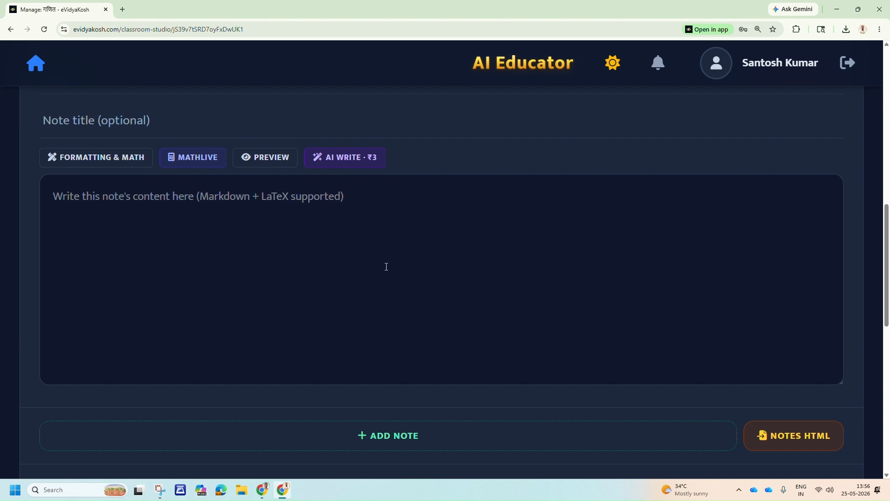
left_click(386, 267)
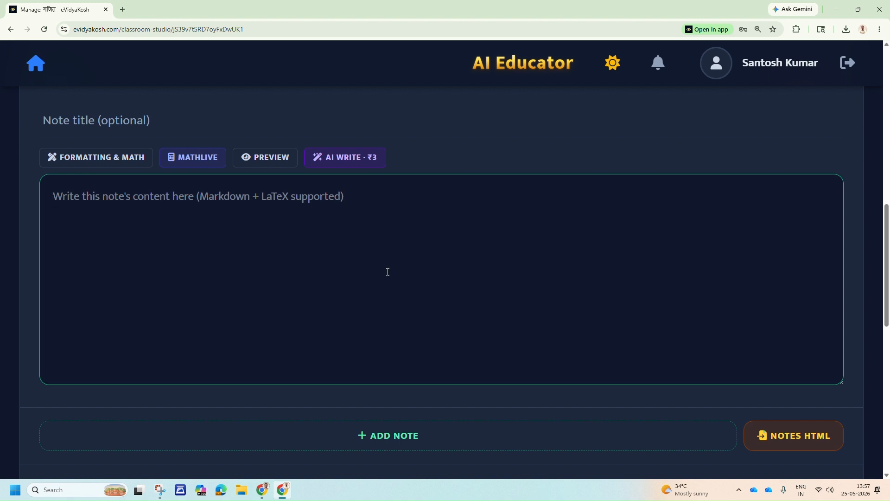
View the manual builder for a new exercise, close it without creating one, and review the post's draft and publish options.
scroll(387, 269, "down", 5)
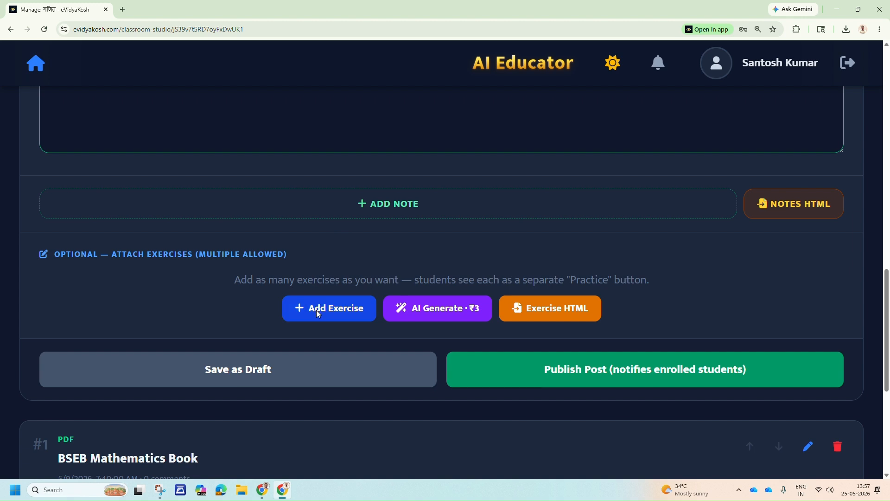
left_click(317, 314)
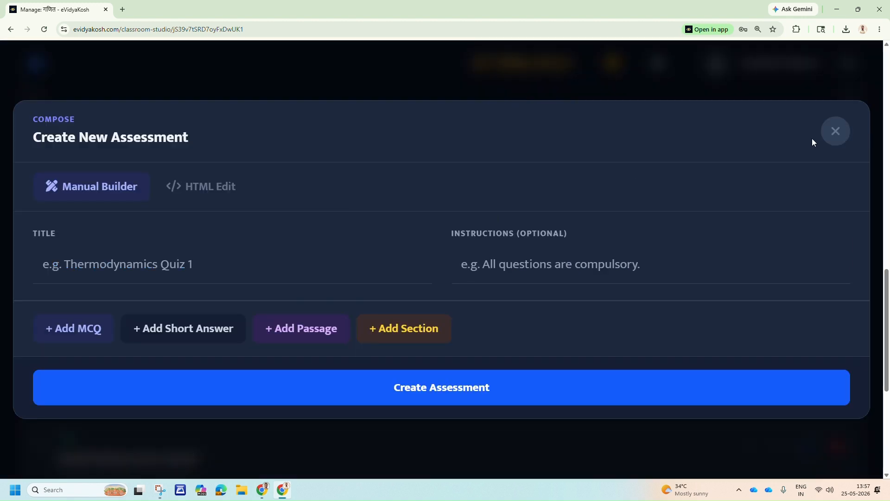
left_click(843, 135)
scroll(351, 233, "up", 8)
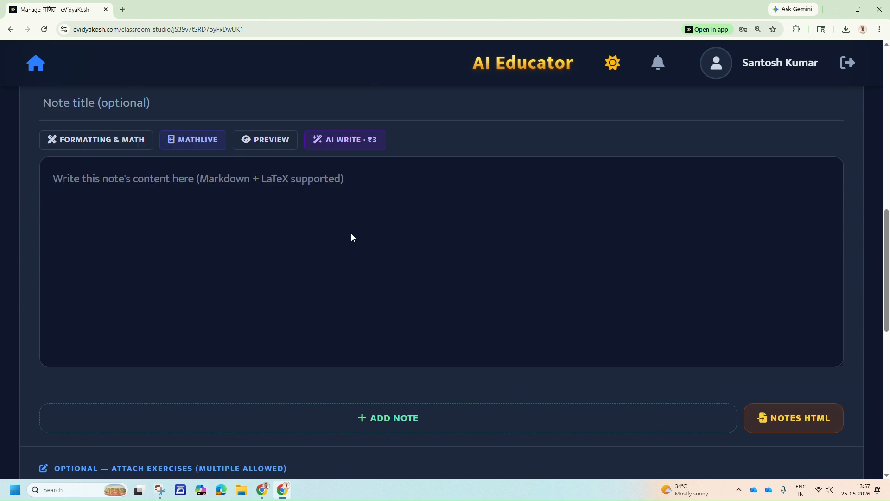
scroll(352, 234, "down", 4)
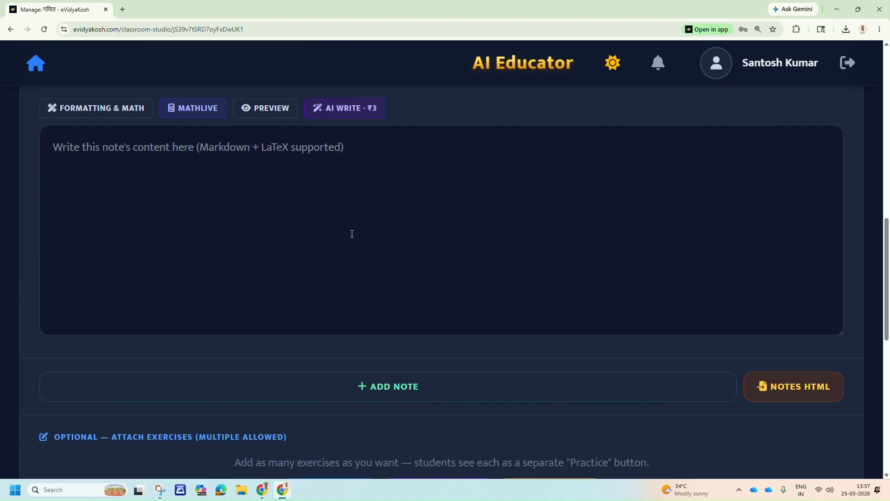
scroll(352, 234, "down", 5)
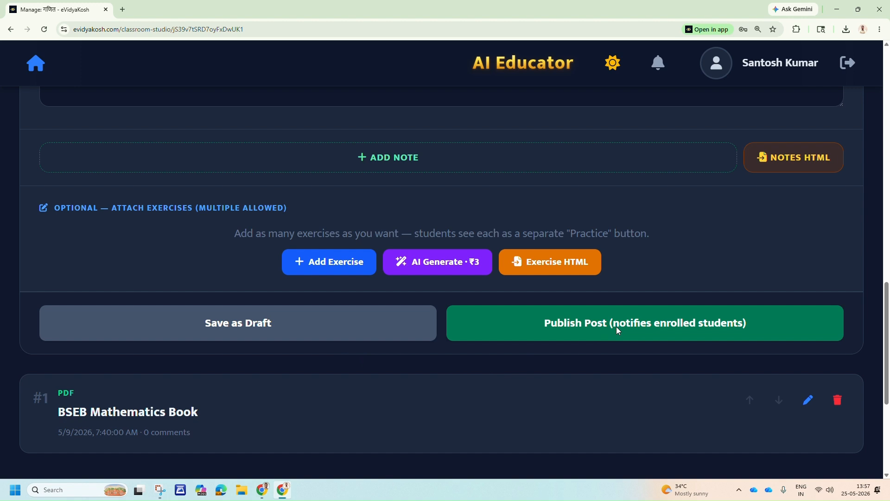
scroll(259, 292, "up", 6)
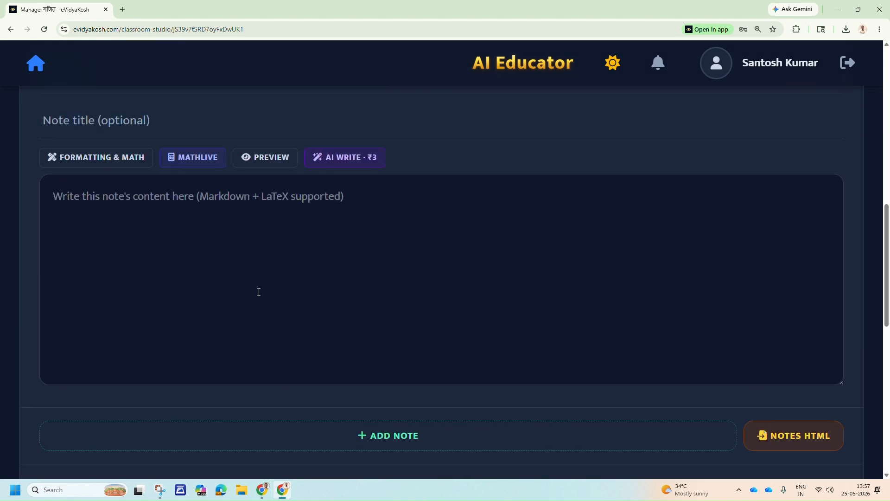
Change the new post's type from Notes/Exercise to PDF and bring up its PDF attachment fields.
scroll(259, 291, "up", 1)
scroll(259, 292, "up", 3)
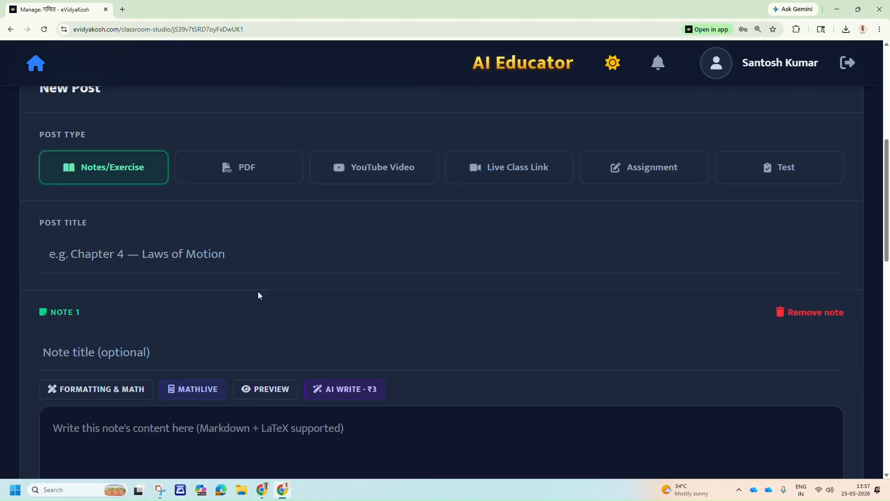
scroll(271, 240, "up", 1)
scroll(272, 240, "up", 1)
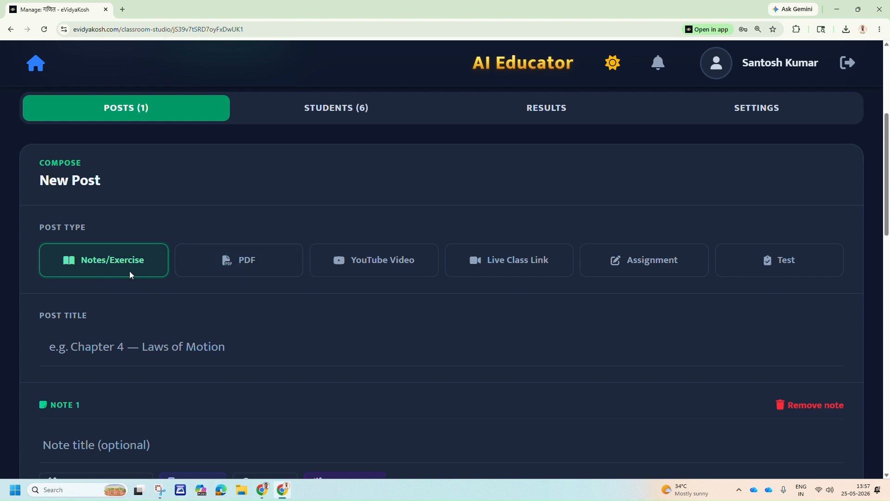
left_click(255, 276)
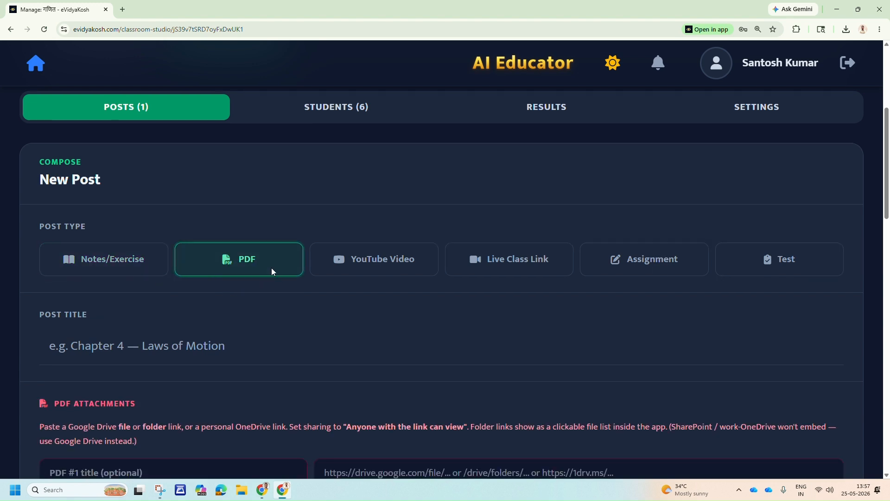
scroll(271, 268, "down", 2)
scroll(273, 267, "down", 3)
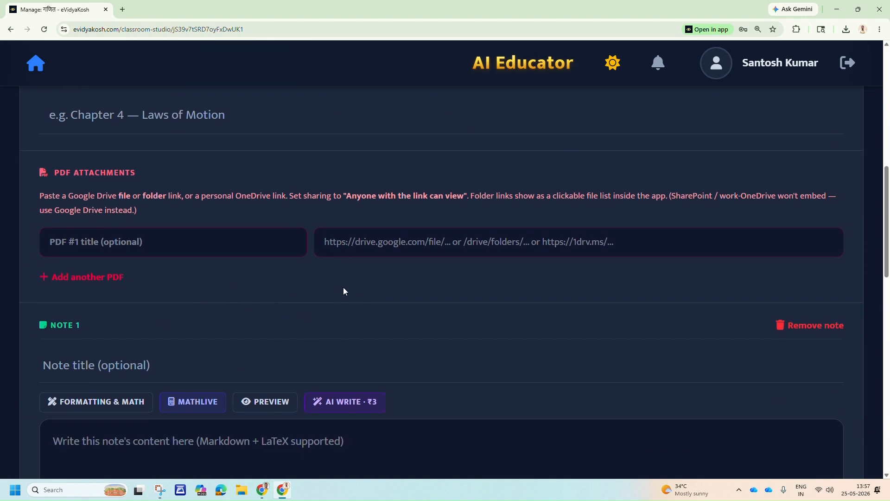
Point out the title and Drive link fields of the first PDF attachment, leaving both empty.
left_click(370, 248)
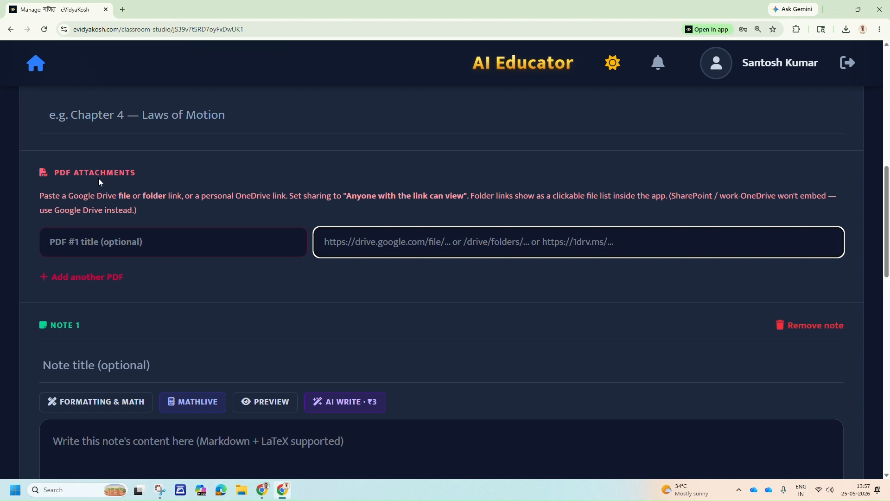
left_click(178, 246)
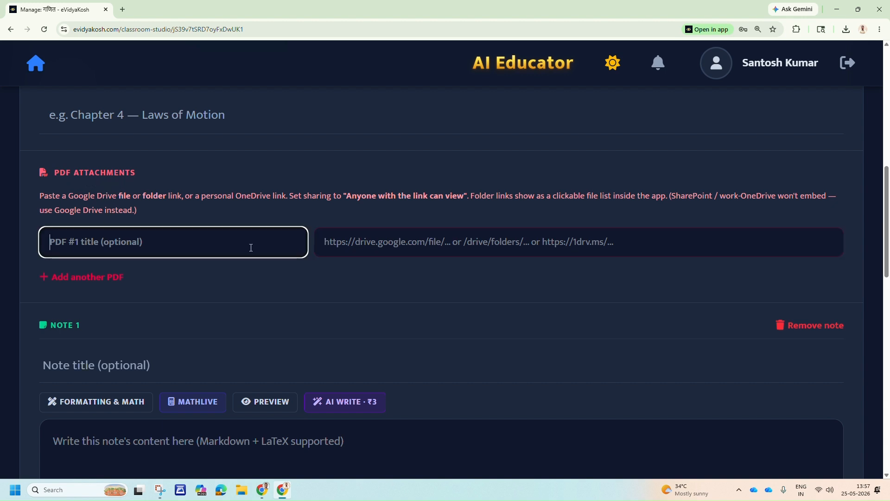
left_click(472, 247)
left_click(197, 246)
Review the note, exercise and publishing options of the PDF post form and return to the post types.
scroll(198, 249, "down", 4)
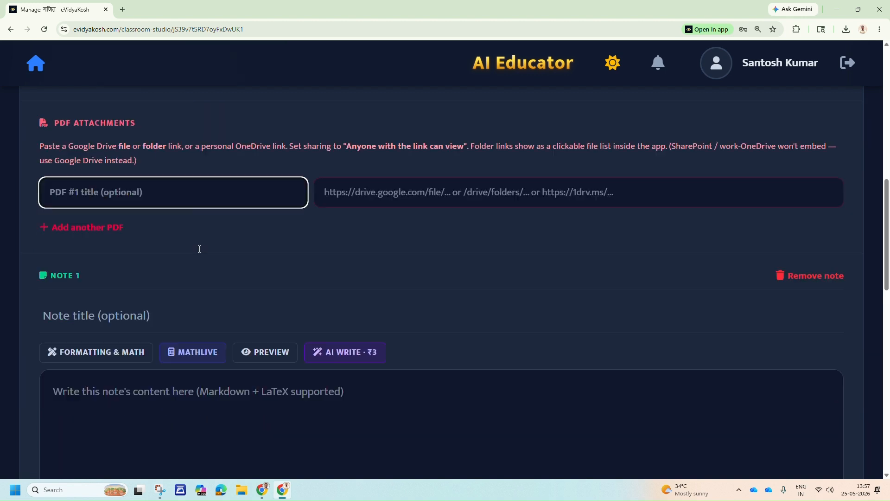
scroll(200, 249, "down", 4)
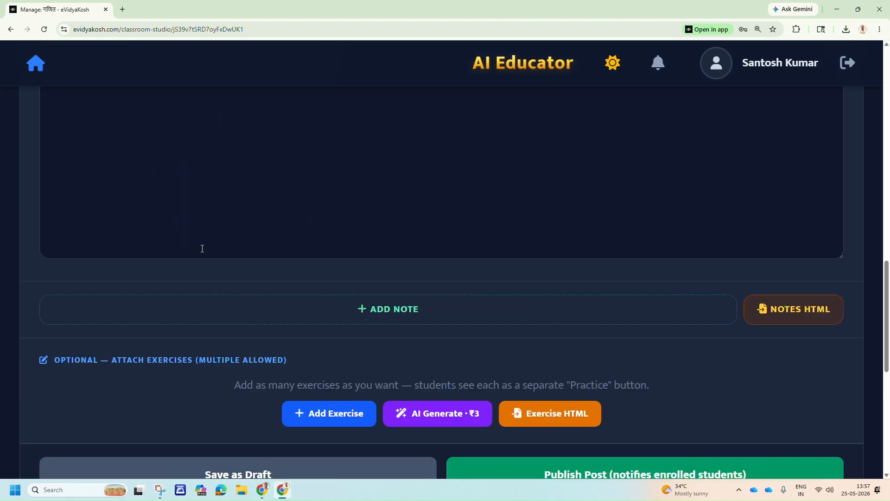
scroll(412, 316, "down", 2)
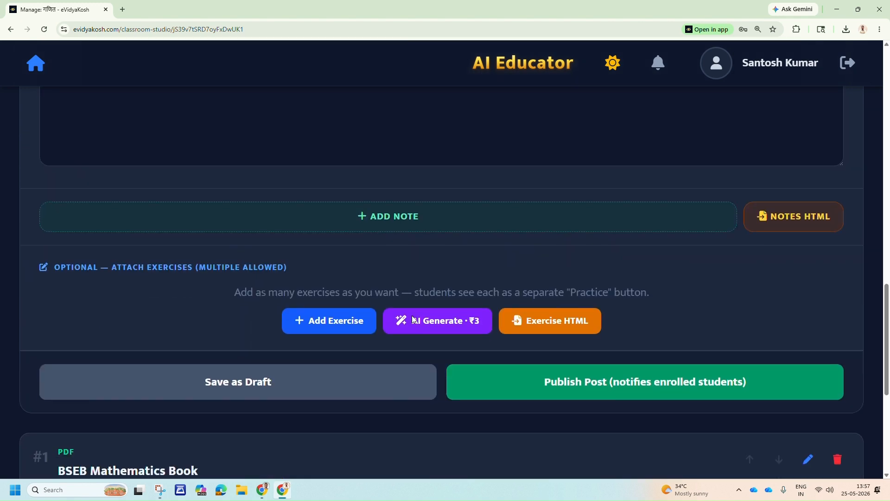
scroll(410, 313, "up", 15)
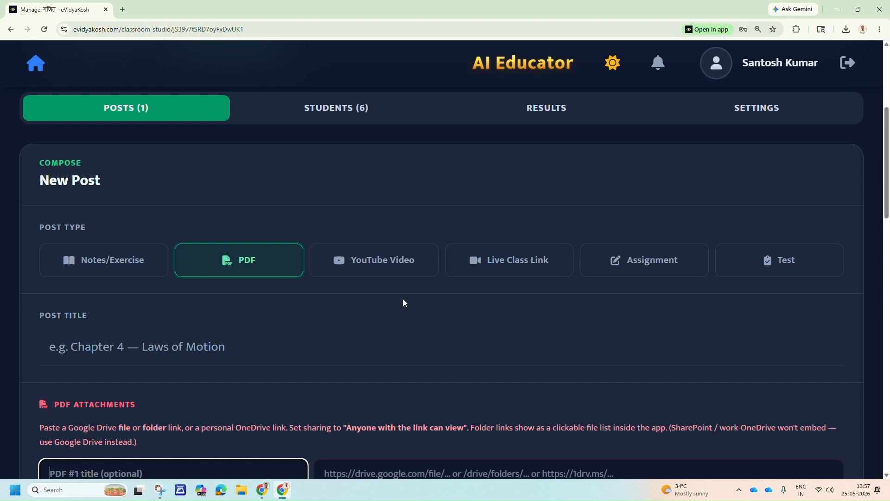
Change the new post's type to YouTube Video and point out its video URL field, leaving it empty.
left_click(388, 265)
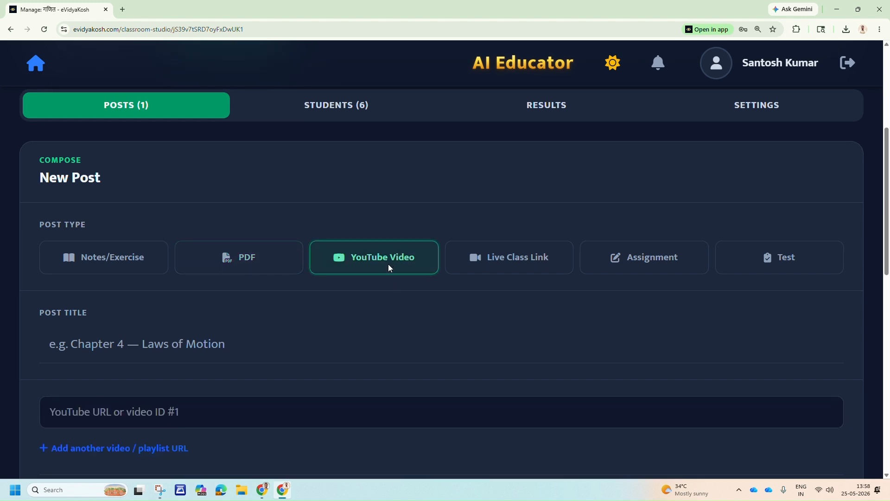
scroll(388, 267, "down", 3)
left_click(293, 285)
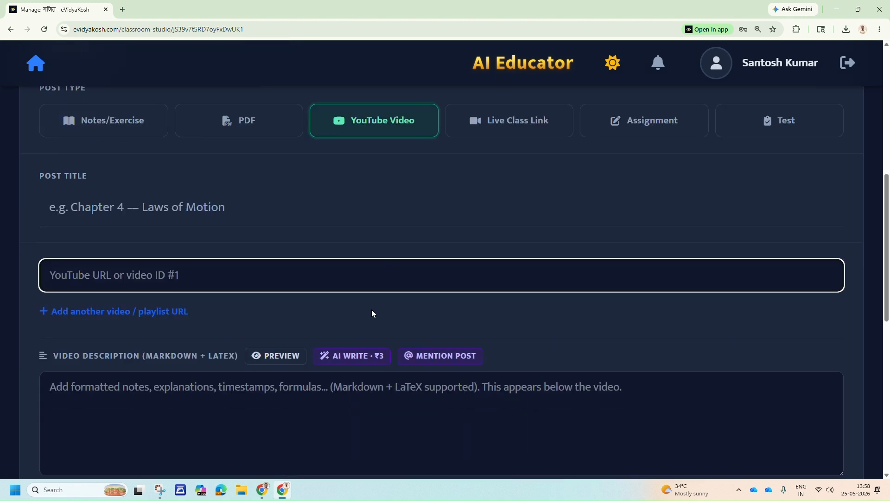
scroll(371, 310, "down", 4)
scroll(177, 248, "up", 2)
Point out the video description field, leaving it empty, and review the draft and publish options of the YouTube post form.
left_click(179, 302)
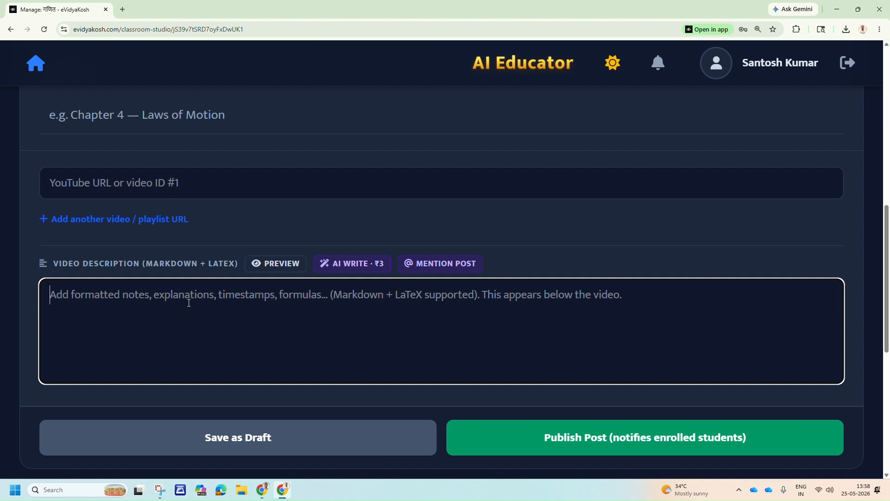
left_click(203, 265)
left_click(201, 317)
scroll(439, 371, "down", 4)
scroll(435, 369, "up", 7)
scroll(465, 294, "up", 2)
Change the new post's type to Live Class Link and review its meeting link, description and publishing options.
left_click(525, 257)
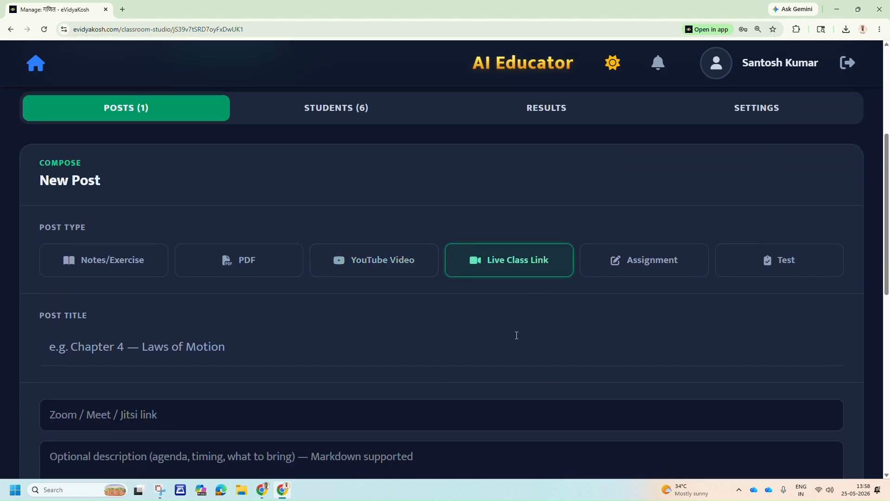
scroll(477, 338, "down", 2)
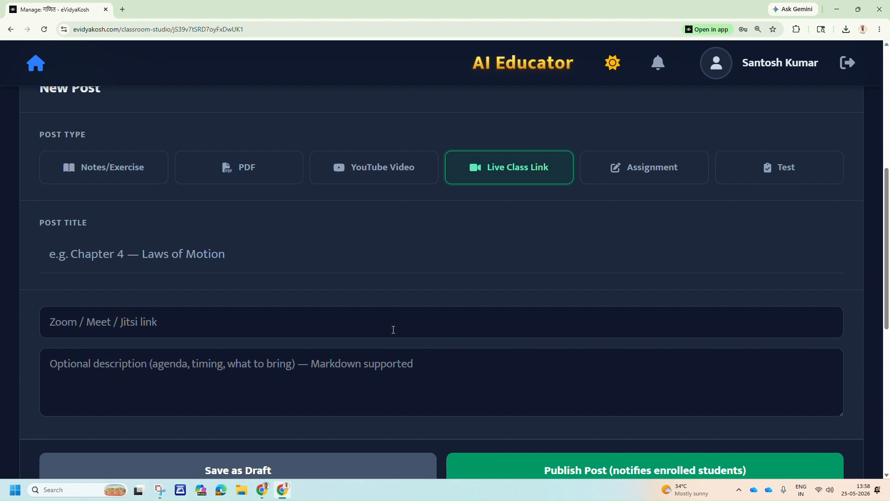
scroll(415, 318, "down", 6)
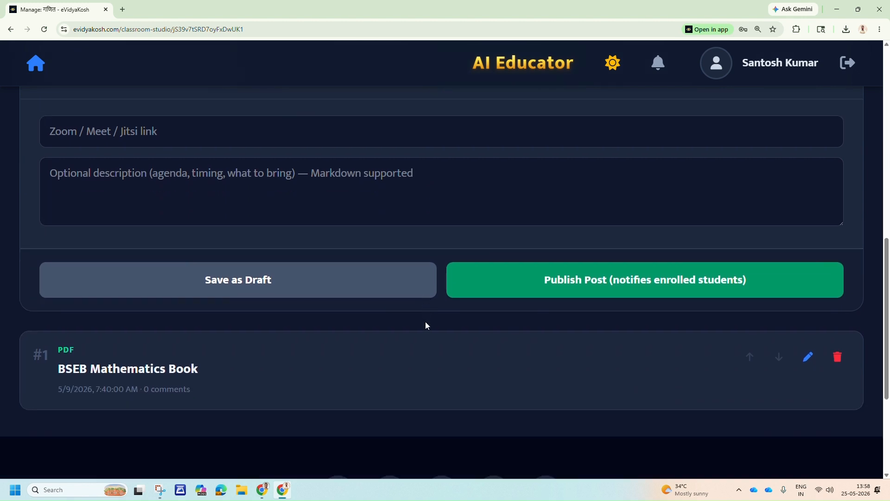
scroll(426, 324, "up", 7)
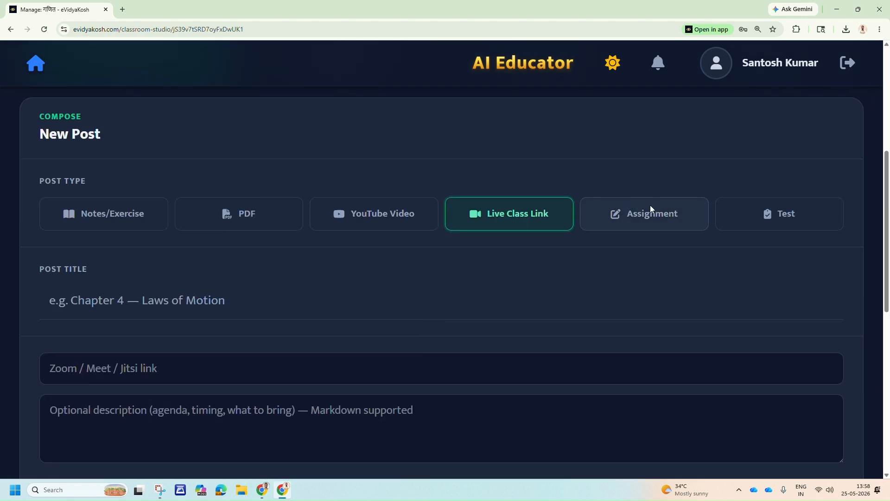
Change the new post's type to Assignment and compare the Offline Subjective Assignment settings with the Online MCQ Assignment ones.
left_click(649, 205)
scroll(490, 252, "down", 2)
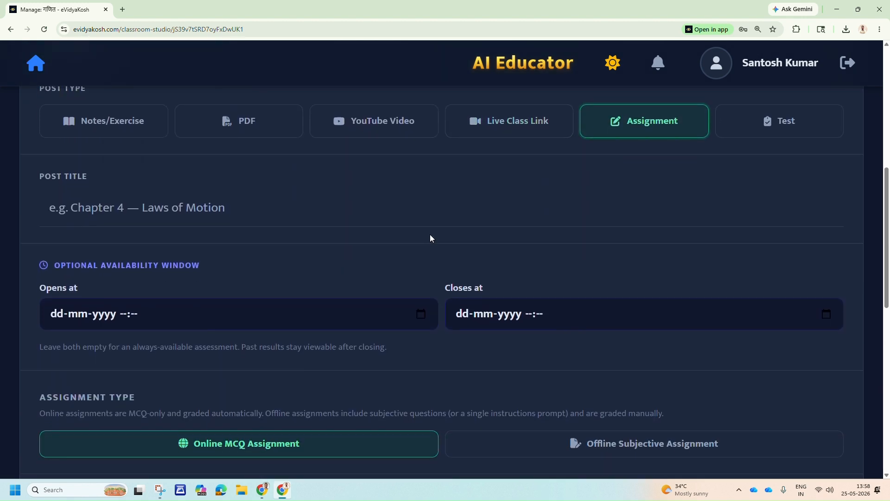
scroll(430, 234, "down", 2)
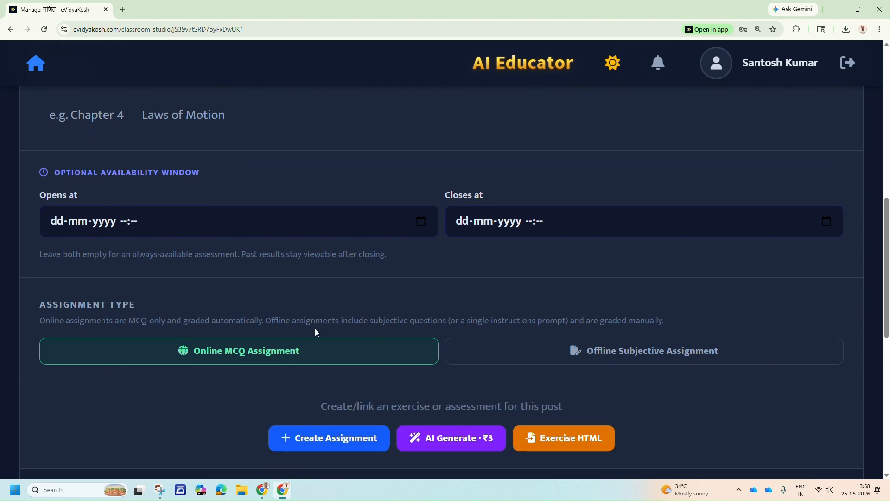
left_click(537, 358)
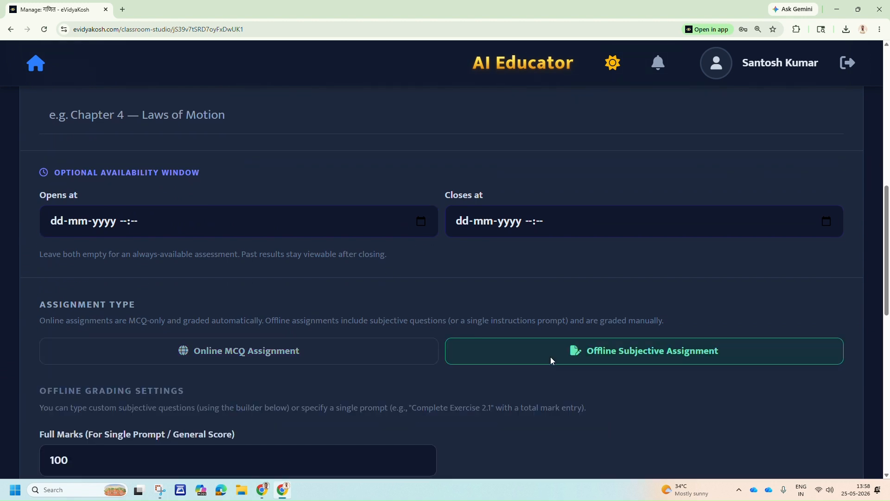
left_click(285, 357)
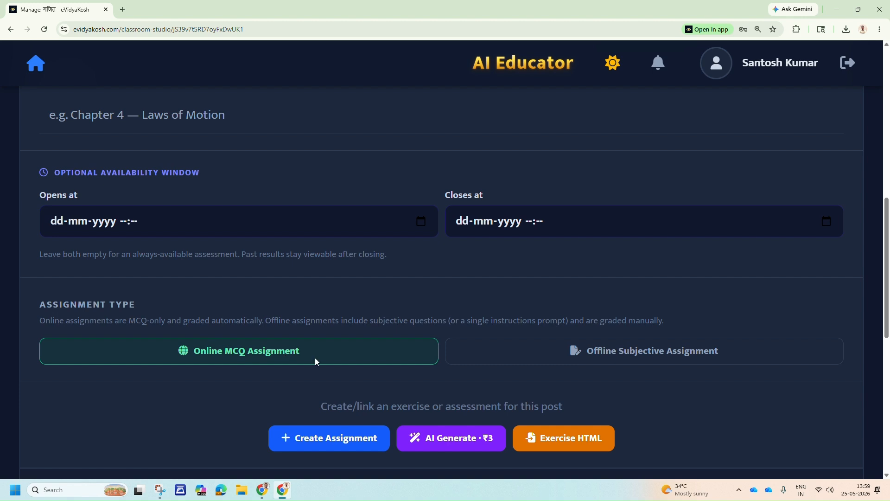
Select Offline Subjective Assignment as the assignment type and point out its Full Marks field.
left_click(621, 350)
scroll(301, 388, "down", 3)
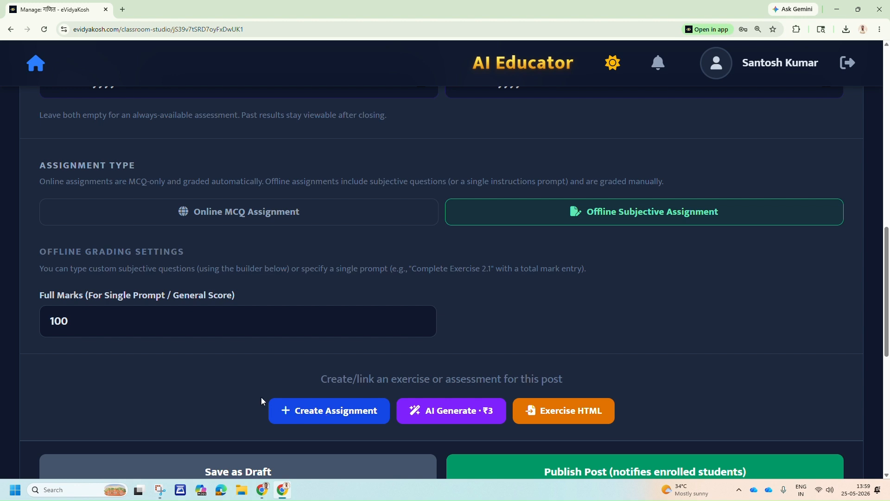
left_click(160, 310)
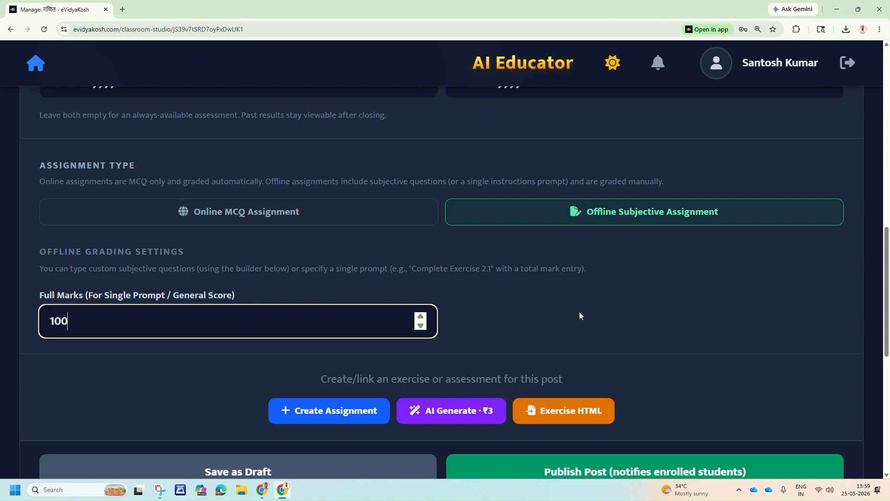
scroll(579, 316, "up", 7)
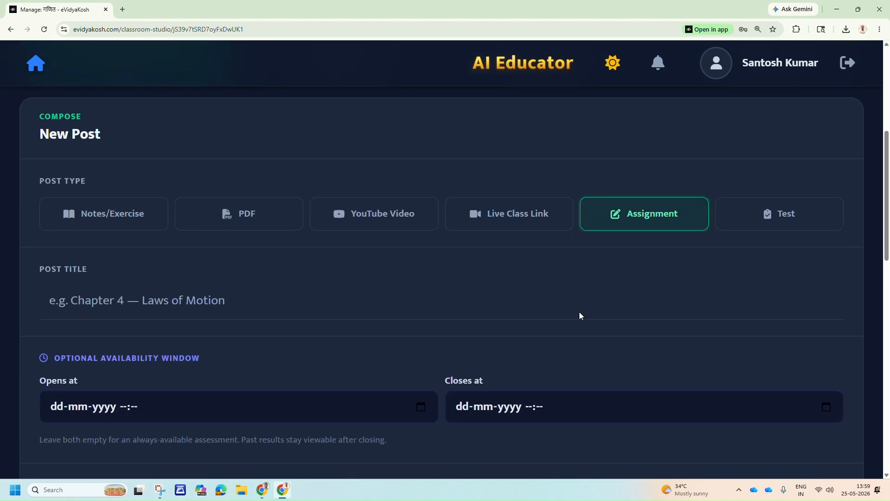
Change the new post's type to Test and review its availability window, offline test settings and publishing options.
left_click(778, 224)
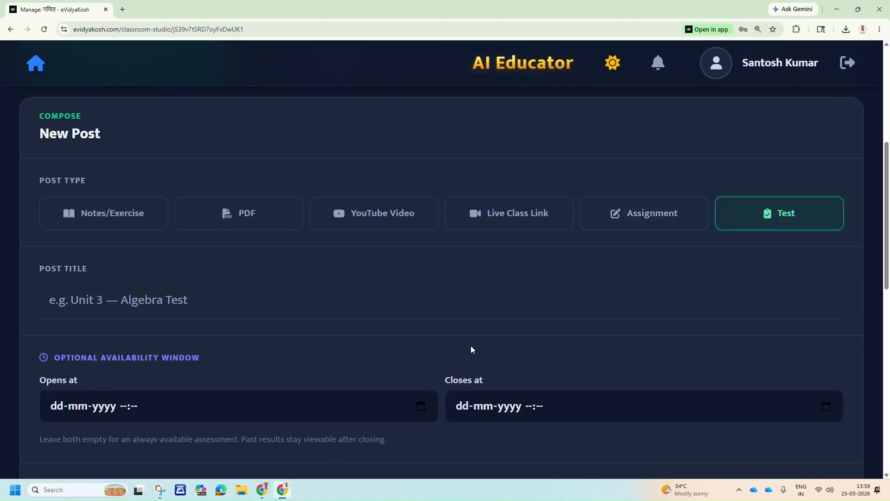
scroll(471, 347, "down", 2)
scroll(470, 349, "down", 4)
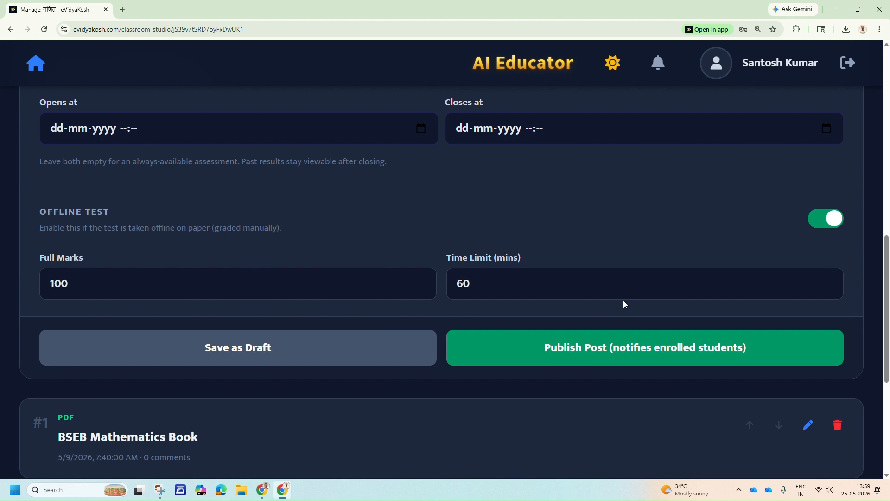
scroll(623, 300, "up", 5)
scroll(545, 324, "down", 2)
scroll(375, 346, "down", 7)
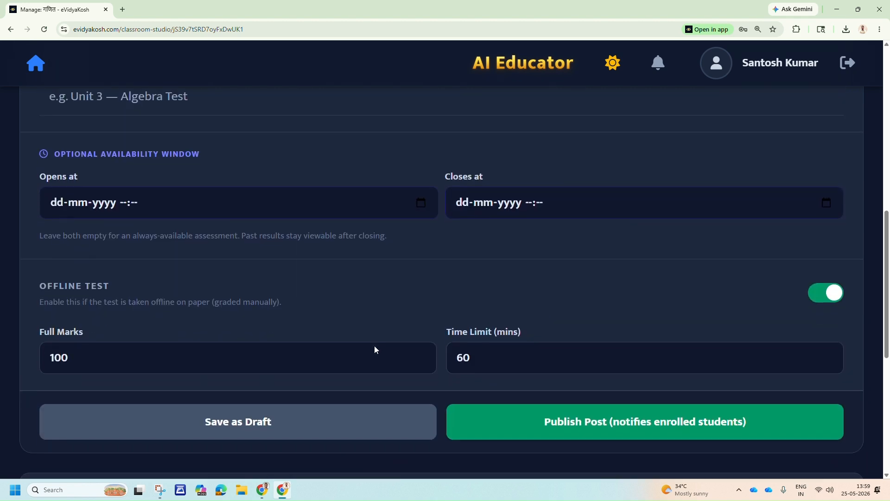
scroll(385, 345, "up", 4)
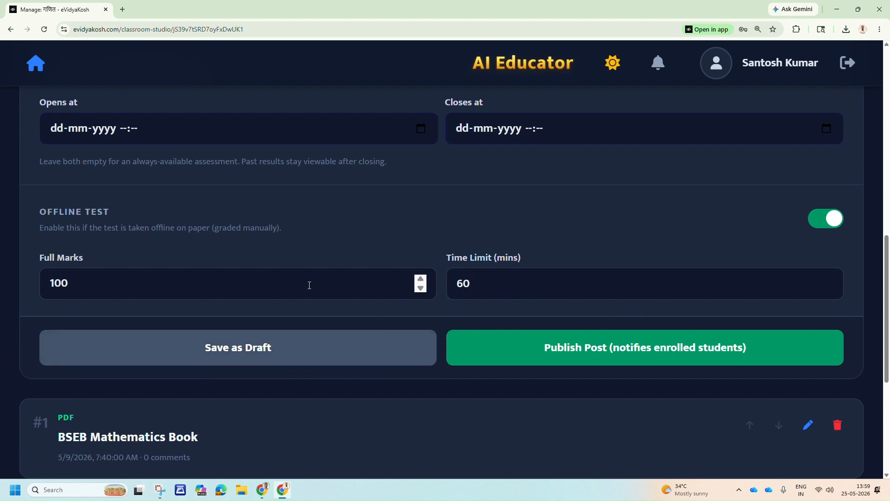
scroll(391, 284, "down", 2)
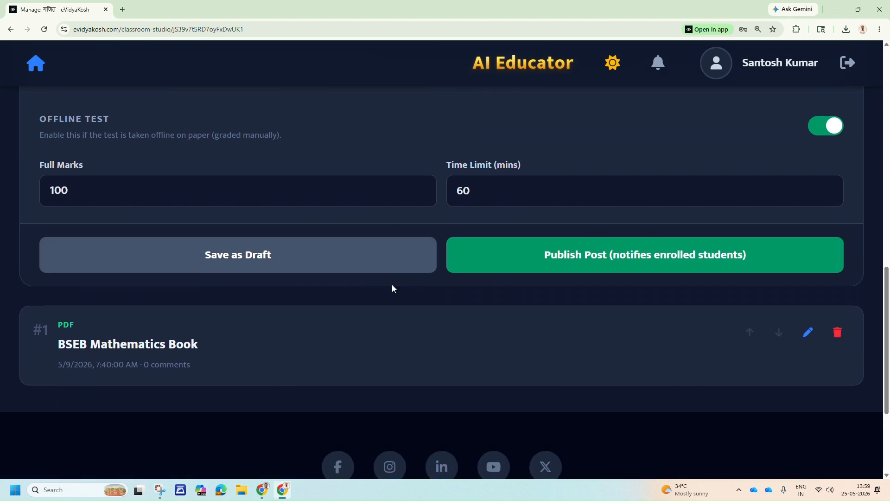
scroll(391, 302, "up", 4)
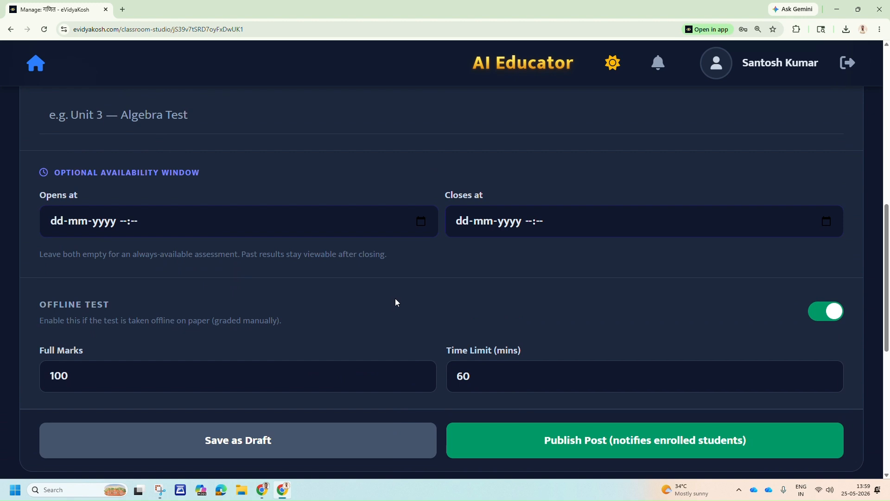
Switch the Offline Test option off to show the test creation choices, and turn it back on.
left_click(811, 318)
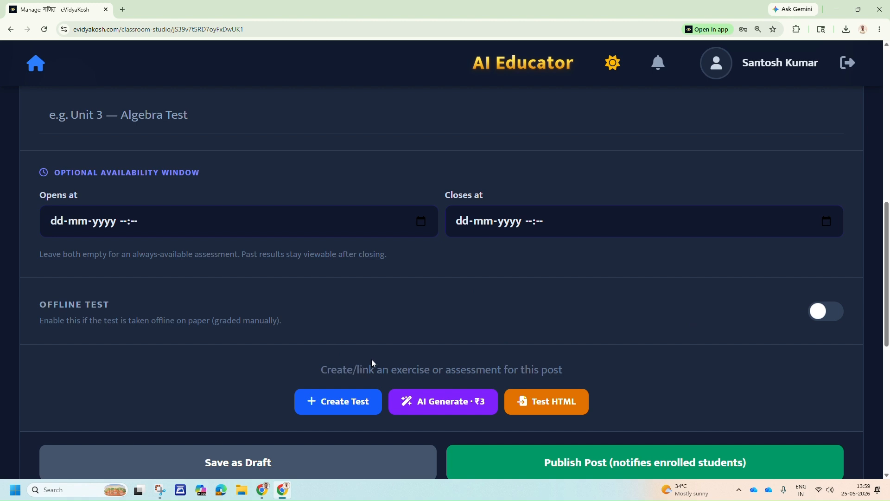
left_click(838, 316)
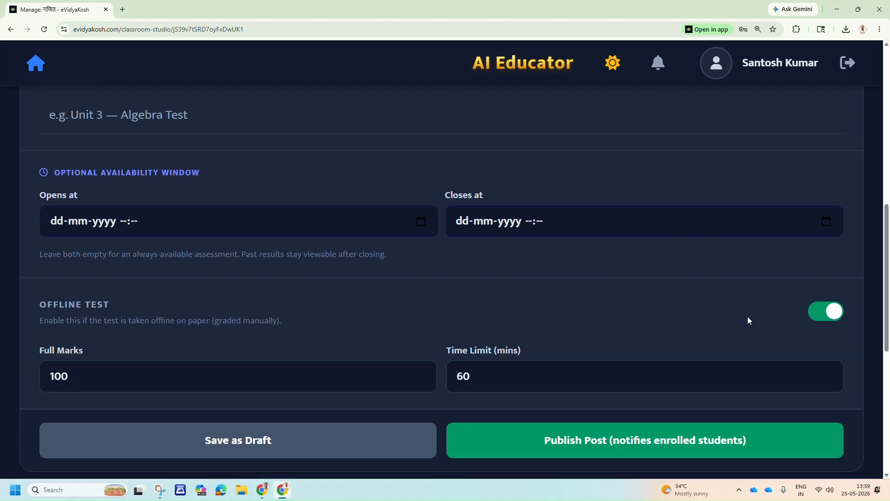
scroll(278, 371, "down", 2)
scroll(207, 301, "up", 4)
Point out the test's title, Full Marks and Time Limit fields and review the form from the post types to the publishing options.
left_click(169, 219)
scroll(214, 250, "down", 3)
left_click(191, 338)
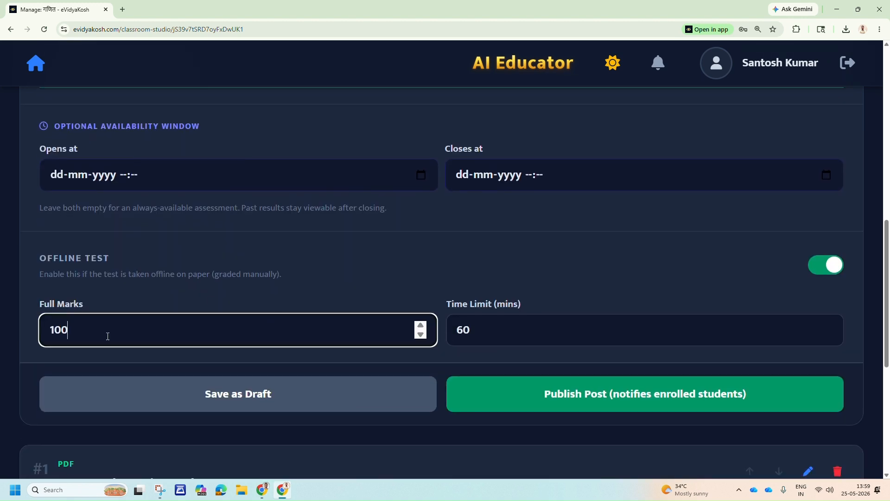
left_click_drag(74, 332, 47, 331)
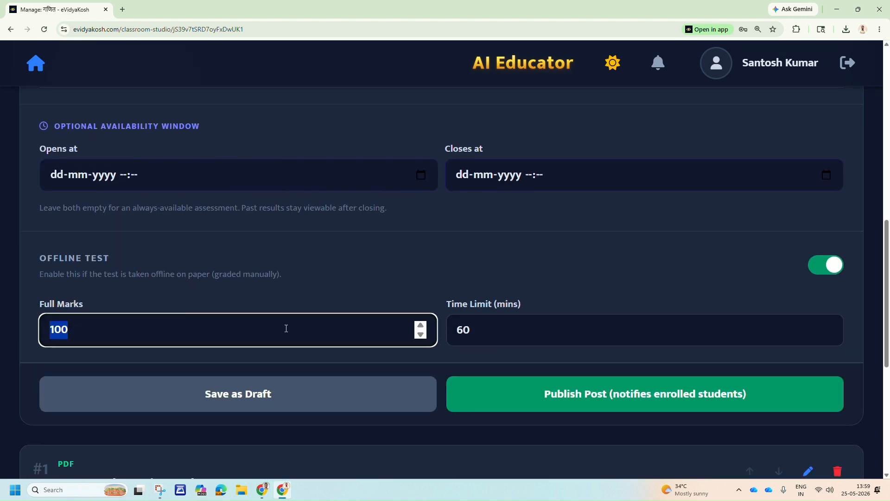
left_click(527, 329)
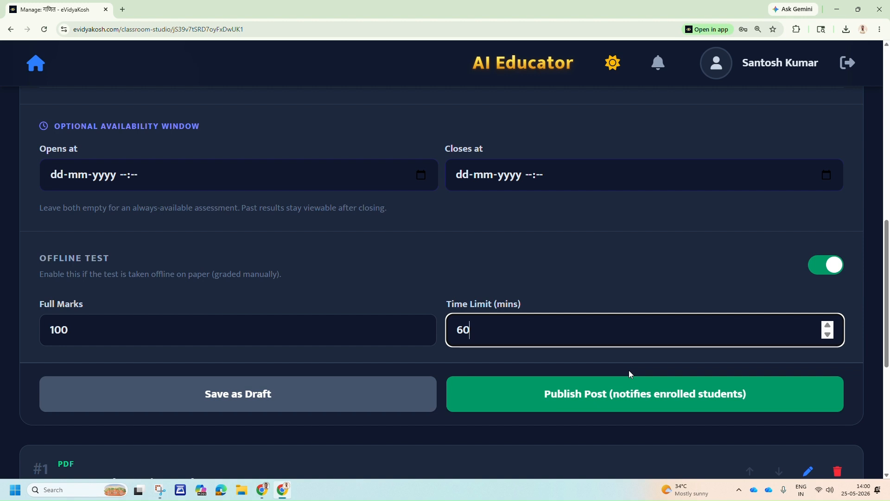
scroll(714, 323, "down", 4)
scroll(668, 350, "up", 7)
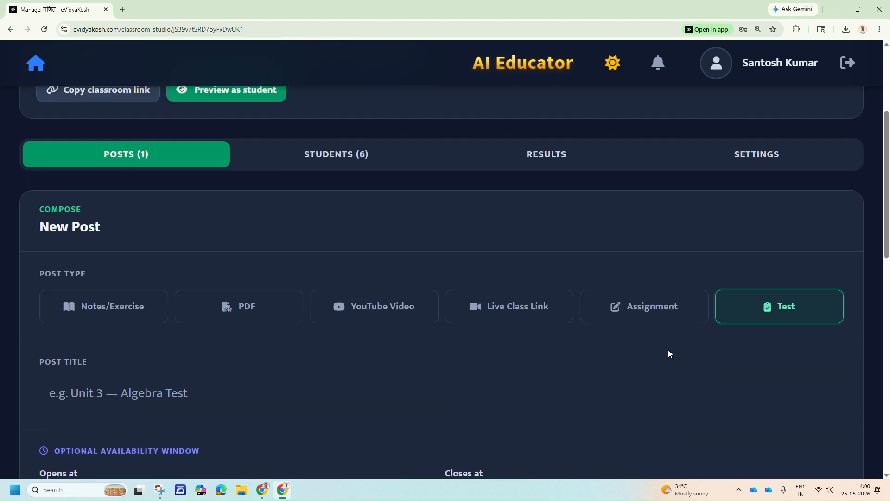
scroll(668, 353, "down", 7)
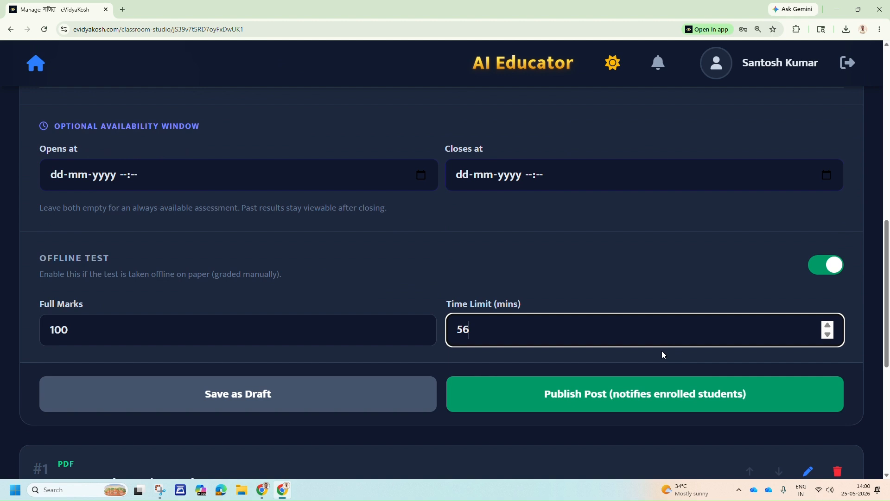
scroll(661, 351, "down", 6)
scroll(661, 351, "up", 7)
scroll(660, 350, "up", 6)
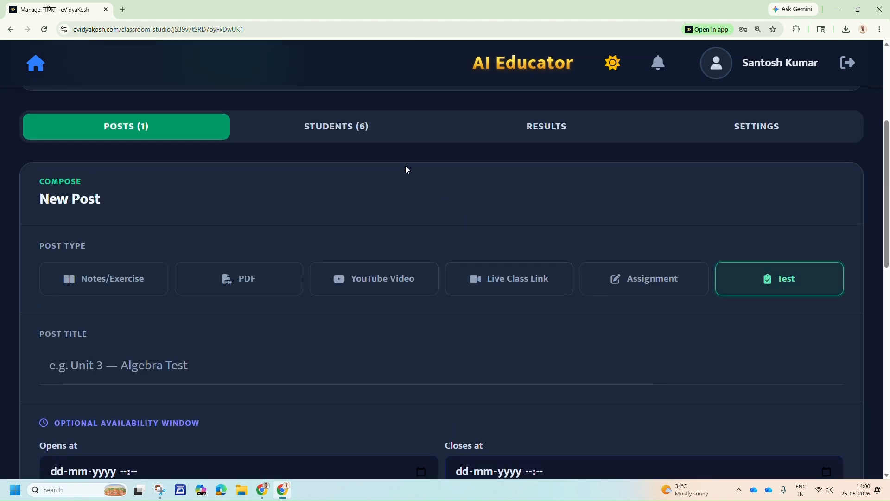
Bring up the classroom's student list and toggle the first student's Offline Student option, leaving it enabled.
left_click(349, 126)
scroll(388, 174, "down", 1)
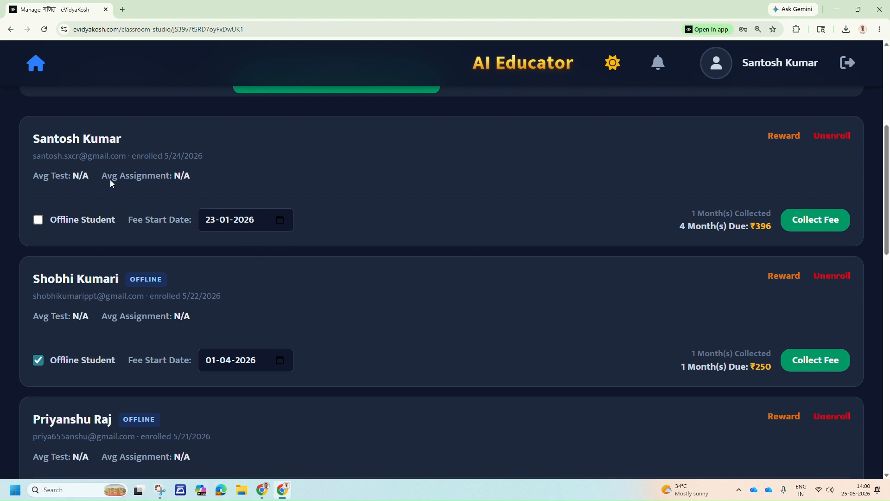
left_click(40, 221)
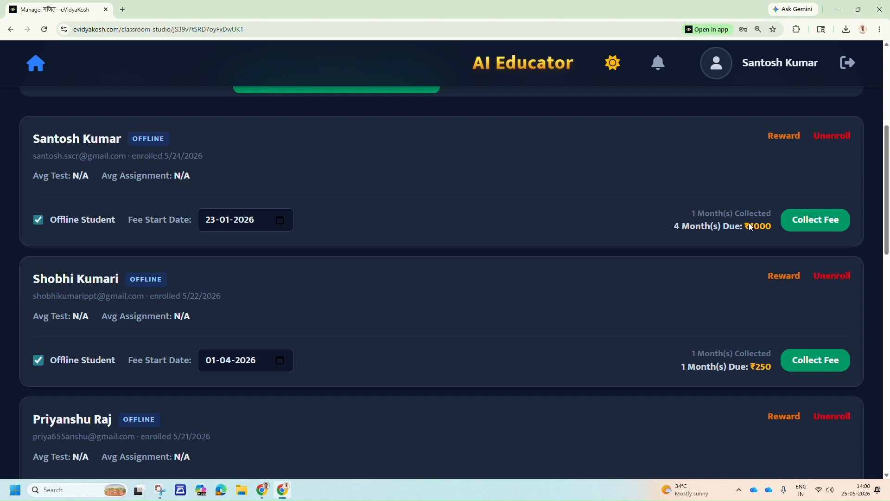
left_click(39, 221)
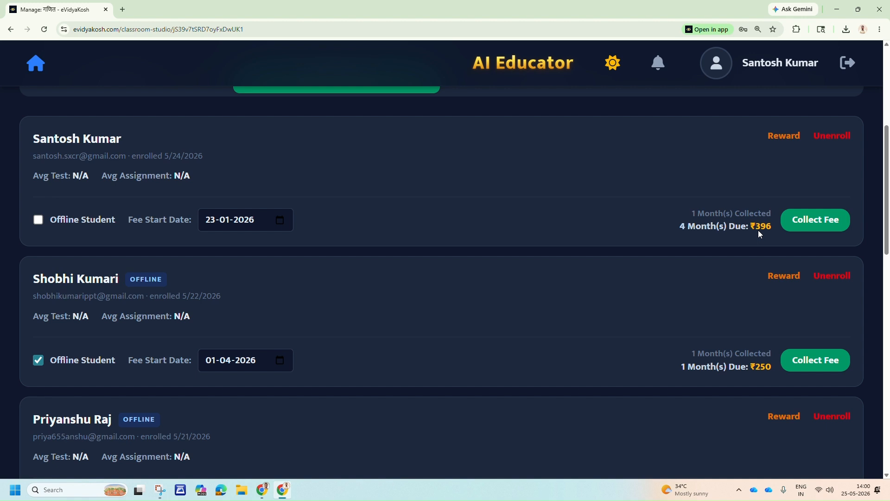
left_click(39, 221)
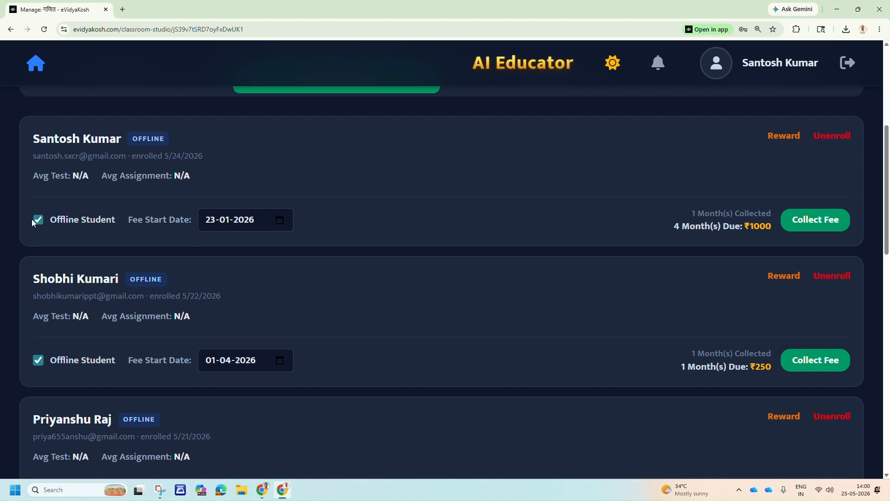
Set the first student's fee start date to 01-01-2026.
scroll(466, 238, "up", 2)
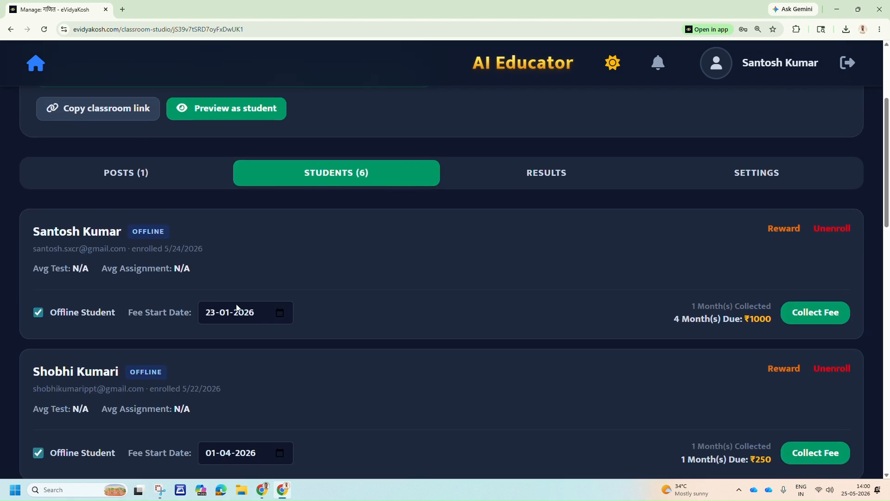
left_click(280, 313)
left_click(280, 314)
left_click(280, 314)
left_click(280, 313)
left_click(280, 313)
left_click(391, 318)
left_click(280, 314)
left_click(309, 152)
Turn off the first student's Offline Student option and change the fee start date to 02-01-2026 and back to 01-01-2026.
left_click(38, 312)
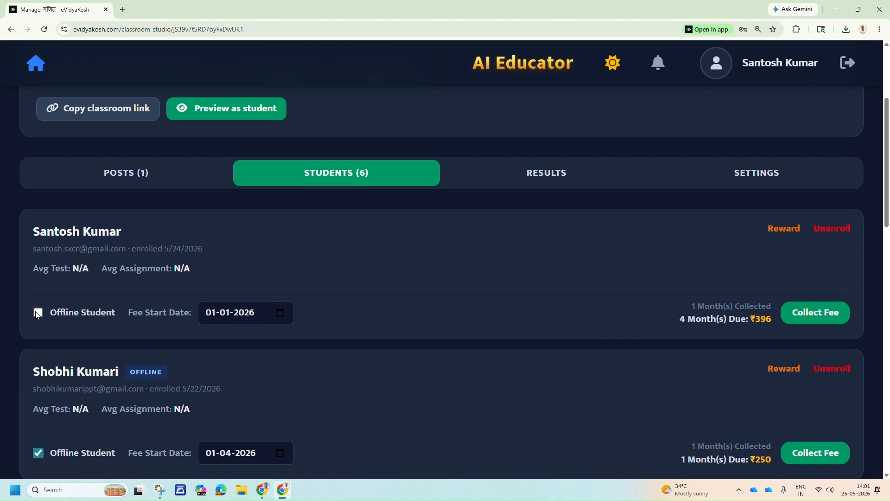
left_click(281, 314)
left_click(329, 144)
left_click(280, 312)
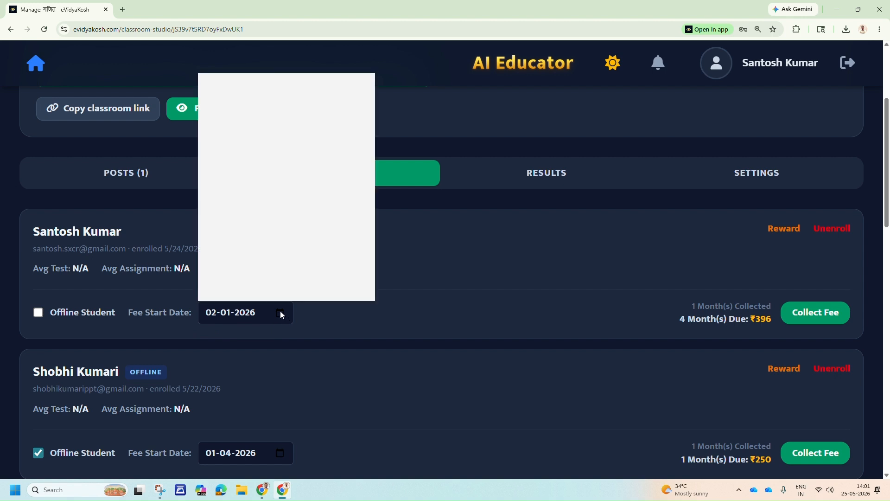
left_click(308, 144)
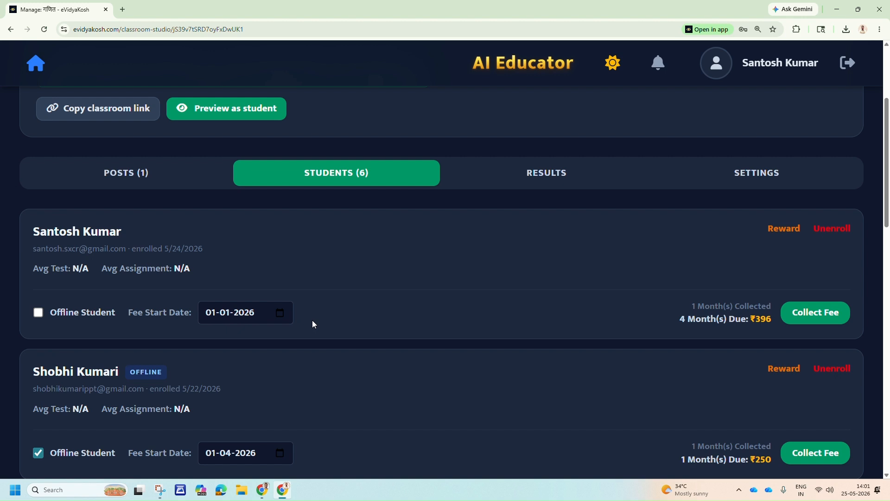
Set the first student's fee start date to 01-05-2026 and turn the Offline Student option back on.
left_click(279, 315)
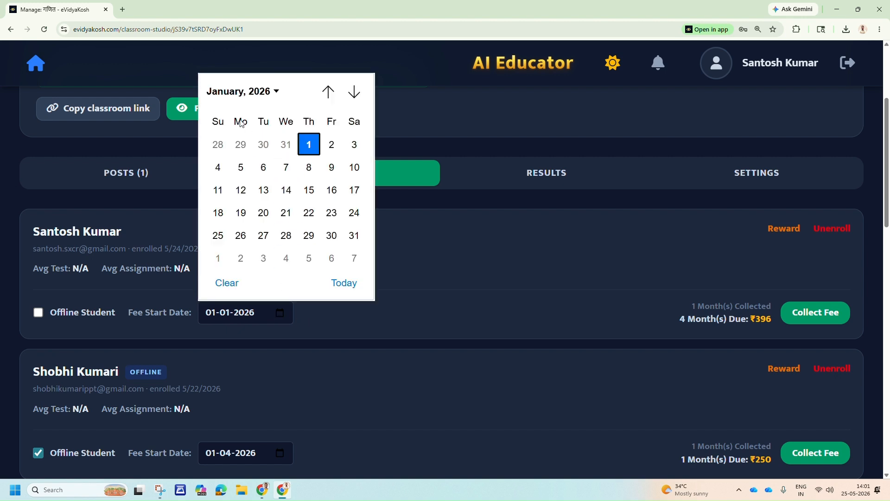
left_click(276, 92)
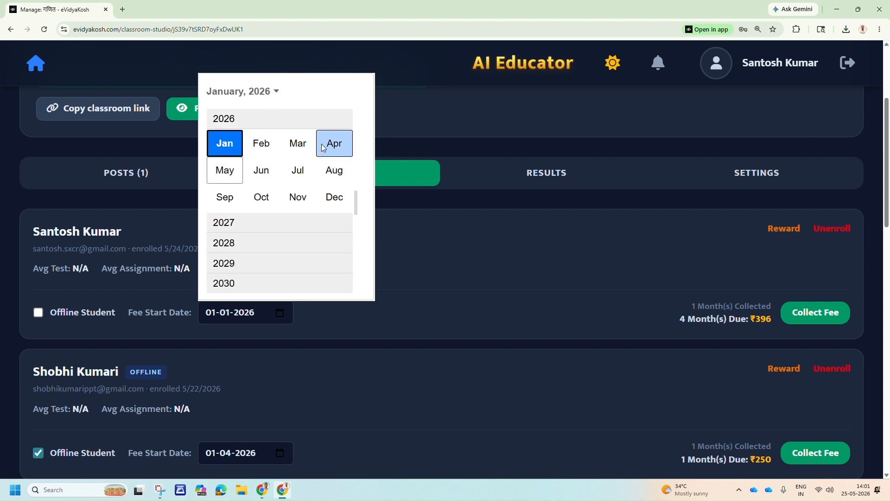
left_click(225, 171)
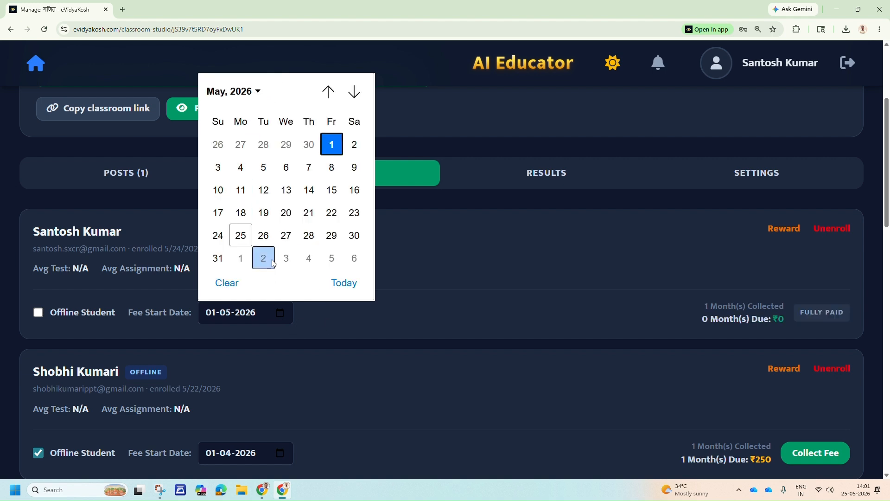
left_click(332, 147)
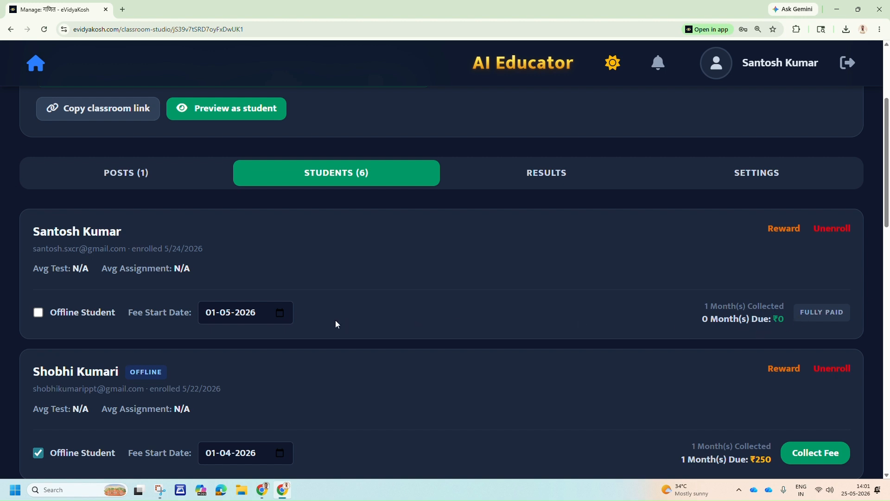
left_click(38, 313)
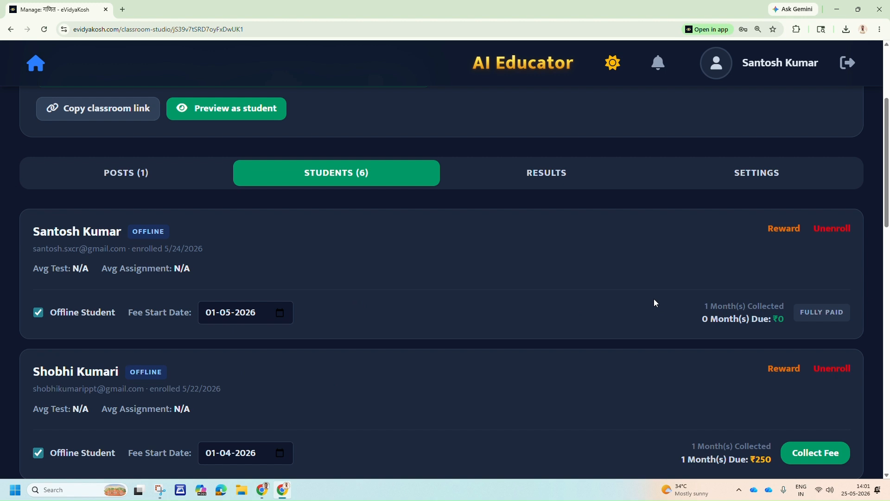
Check the enrolled गणित classroom page in the student's browser window for any fee notice and return to the classroom management window.
scroll(651, 300, "down", 3)
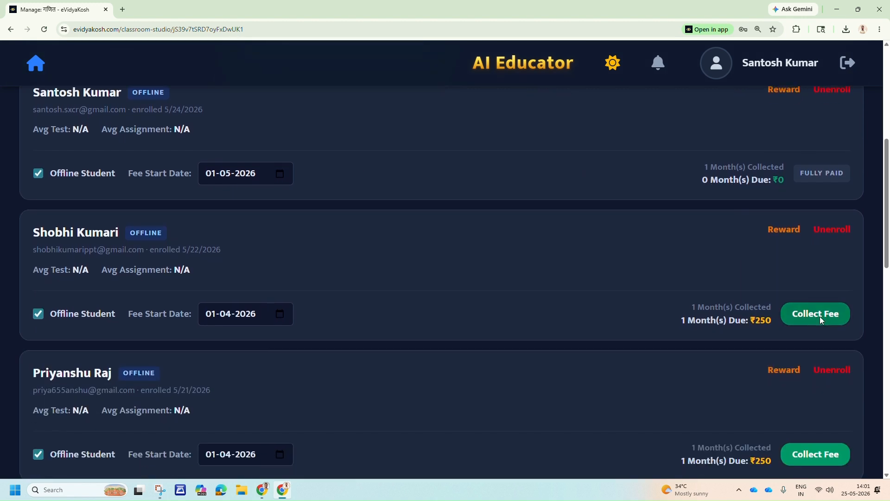
scroll(288, 323, "up", 4)
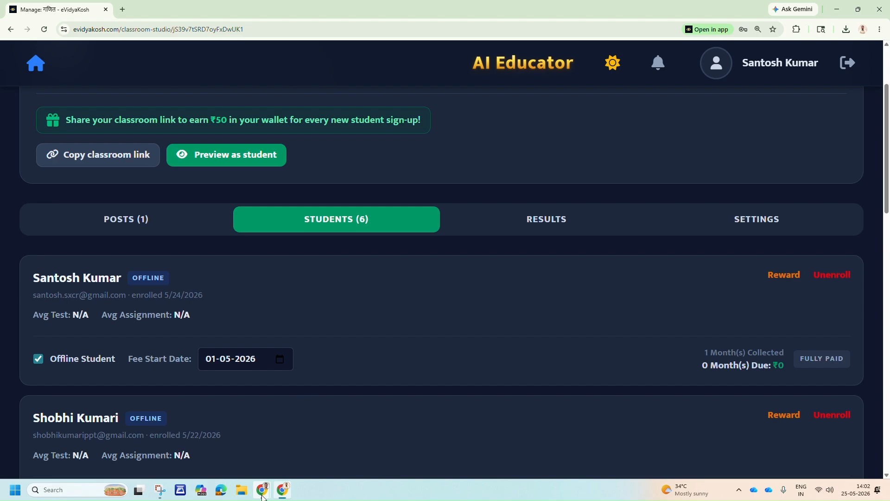
mouse_move(262, 495)
left_click(230, 436)
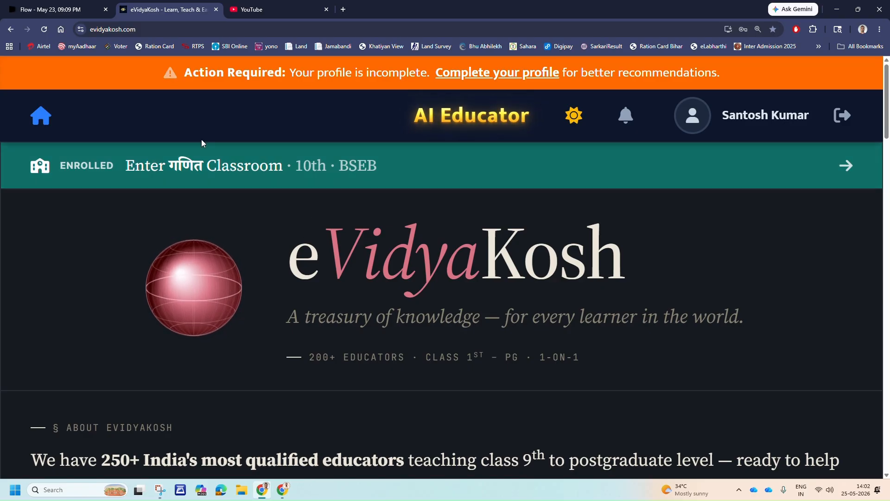
scroll(349, 264, "down", 1)
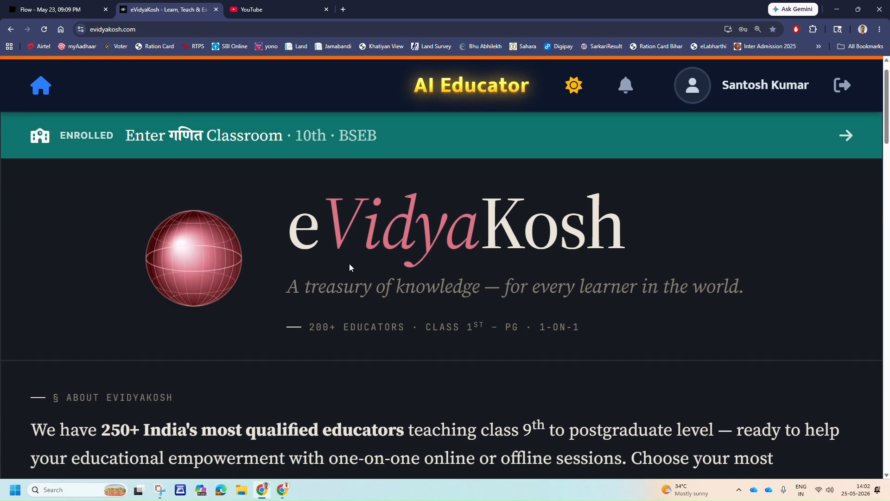
scroll(349, 262, "up", 1)
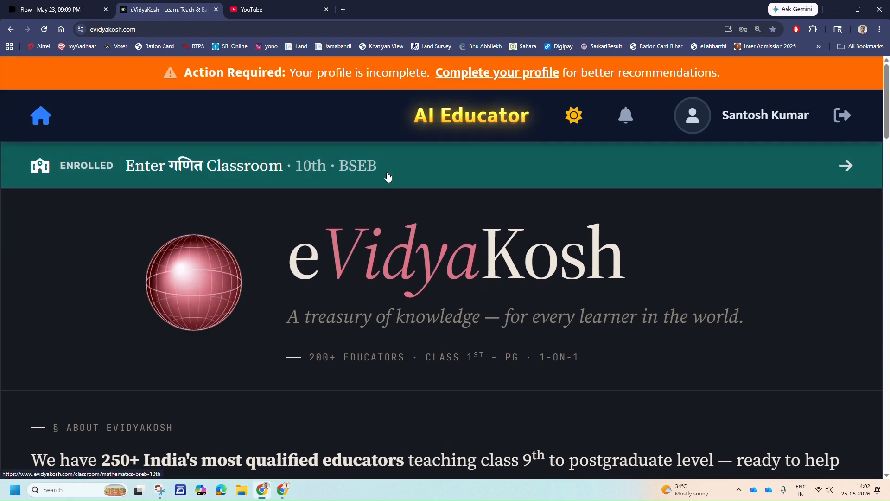
left_click(387, 176)
scroll(543, 310, "down", 1)
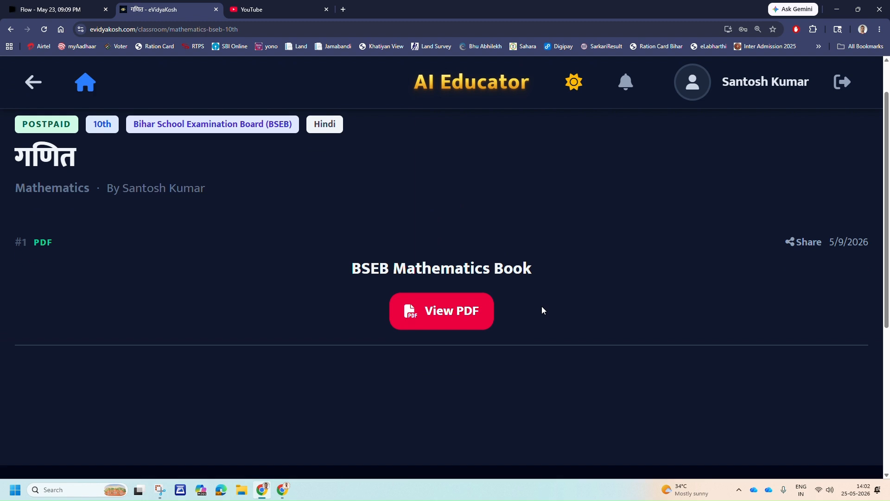
scroll(541, 306, "down", 4)
scroll(440, 288, "up", 6)
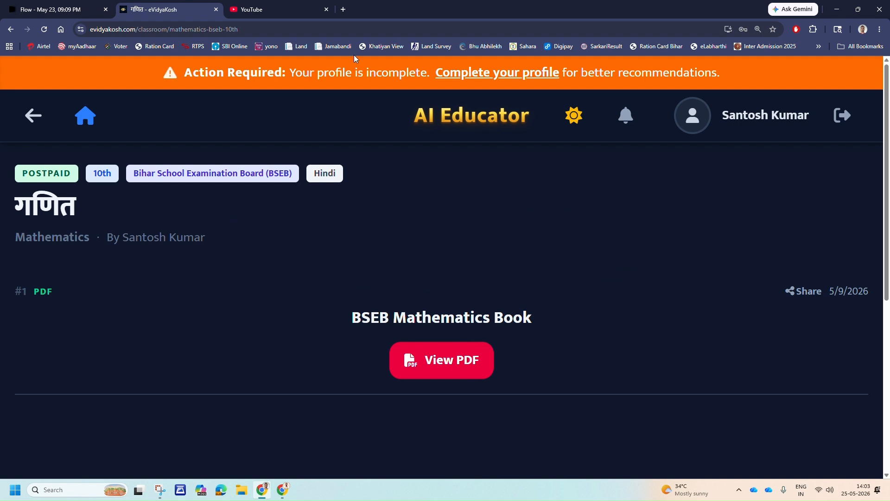
left_click(282, 492)
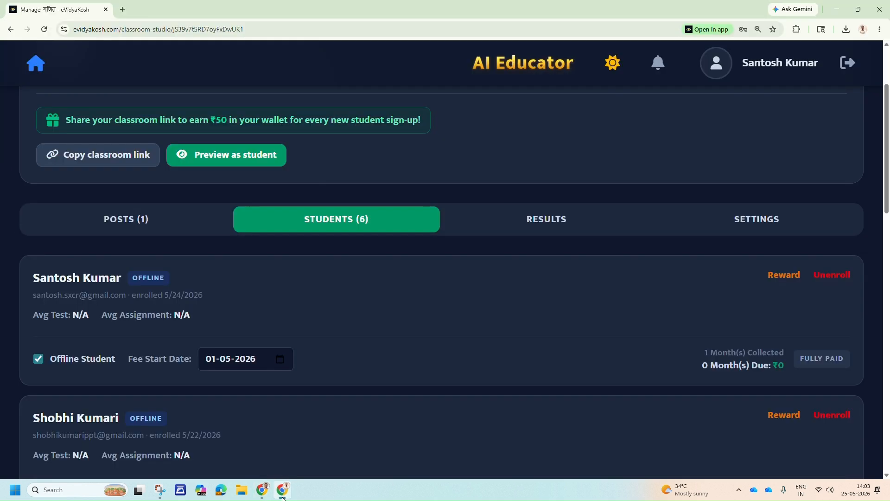
Change the first student's fee start date to today's date, 25-05-2026.
left_click(279, 360)
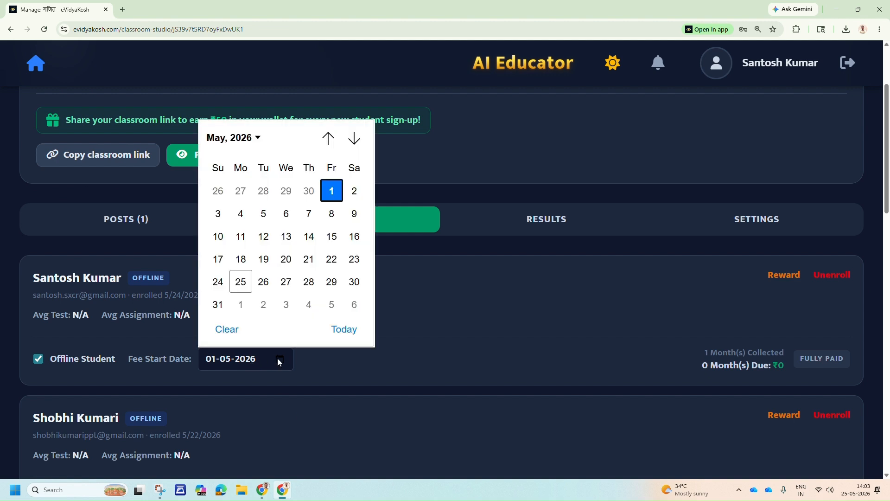
left_click(237, 138)
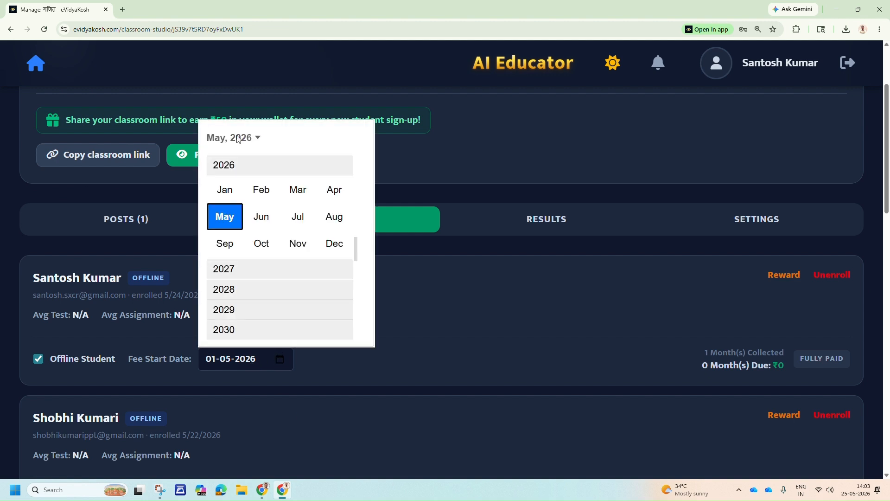
left_click(327, 191)
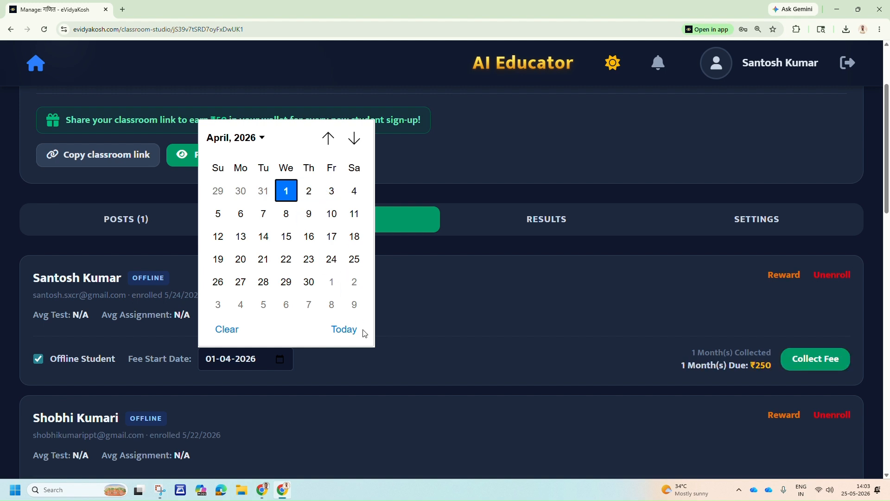
left_click(343, 329)
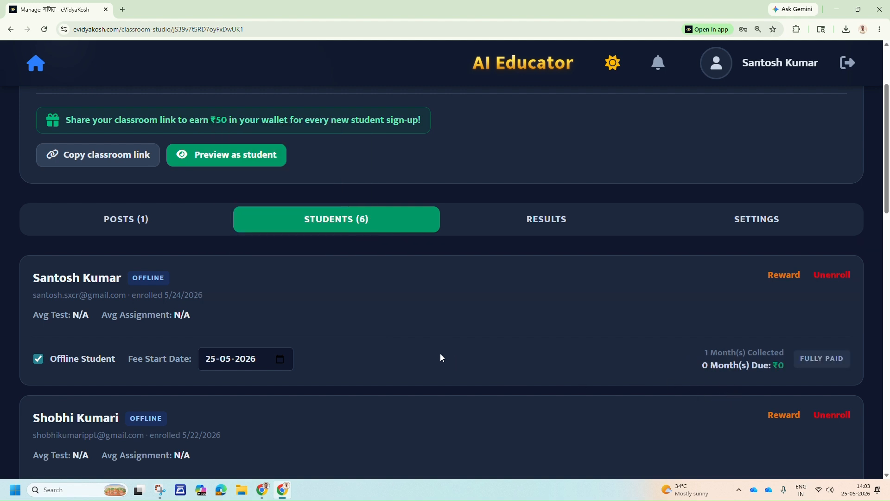
Set the first student's fee start date to 01-04-2026.
left_click(276, 361)
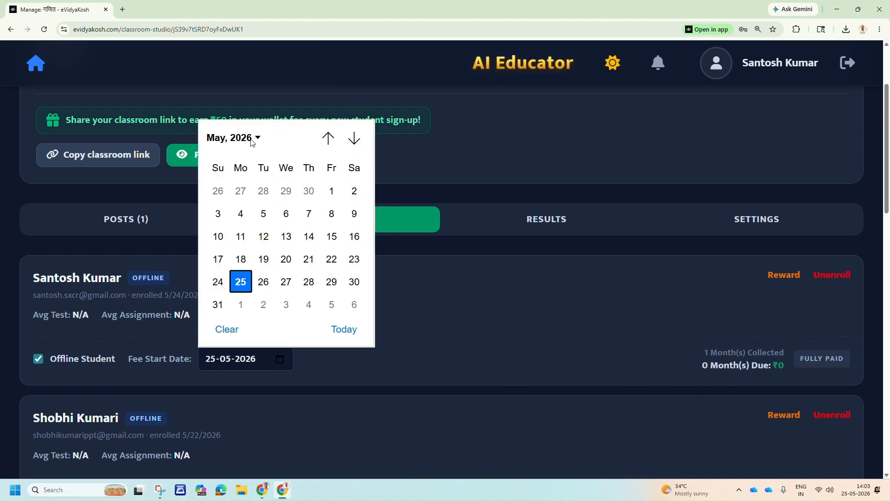
left_click(253, 139)
left_click(332, 189)
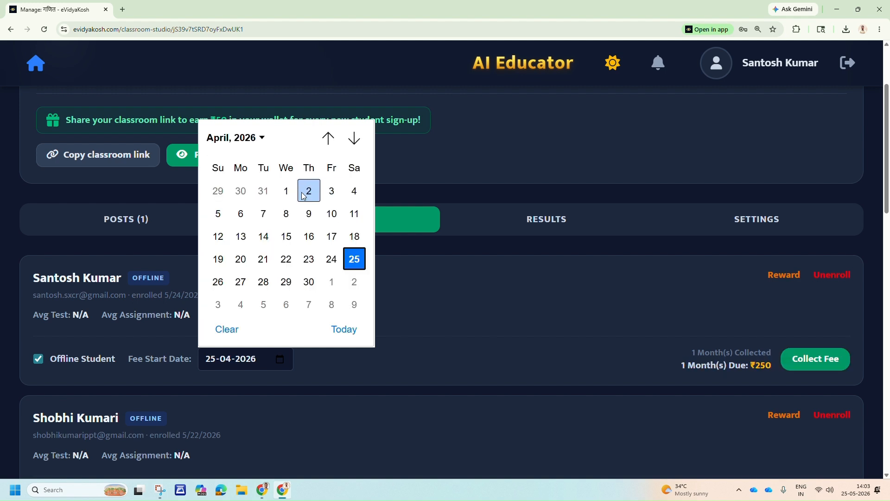
left_click(284, 190)
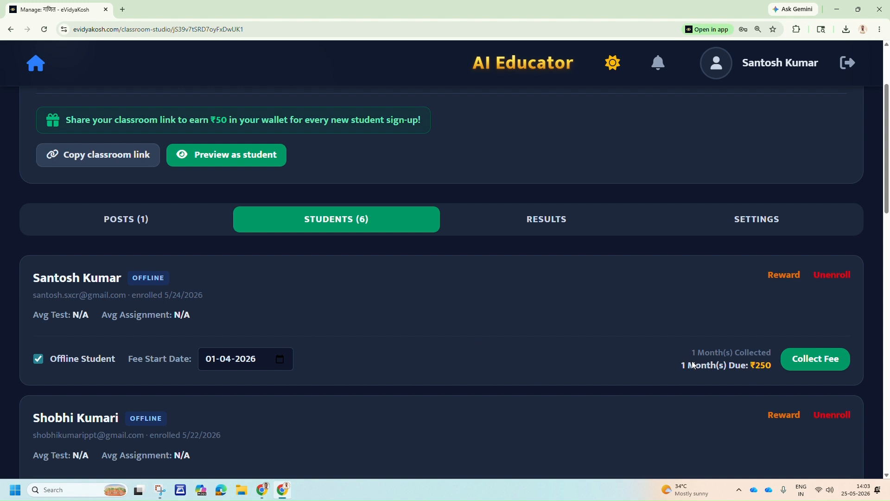
Reload the गणित classroom in the student's browser window, bring up the wallet payment for the fee dues and cancel it.
left_click(259, 489)
left_click(44, 29)
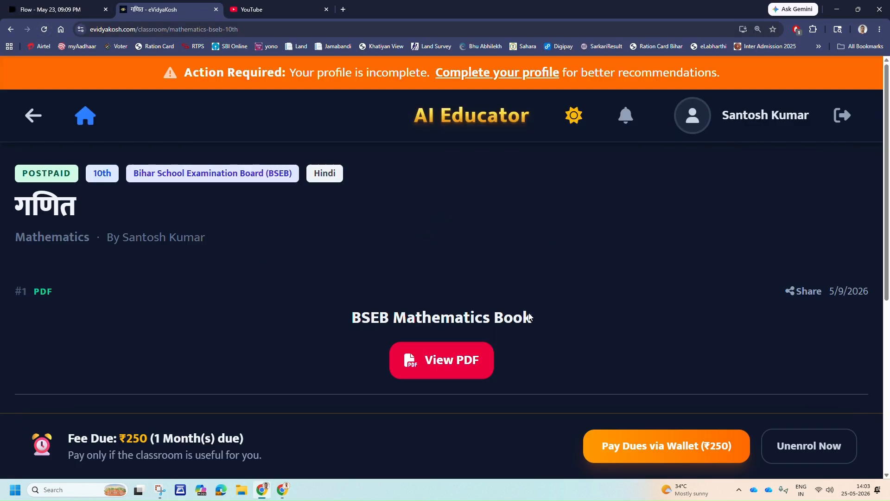
left_click(650, 447)
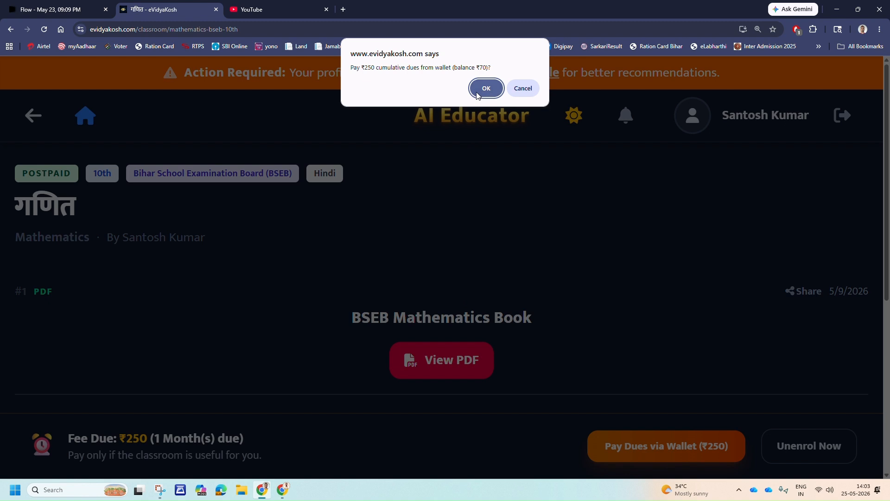
left_click(522, 88)
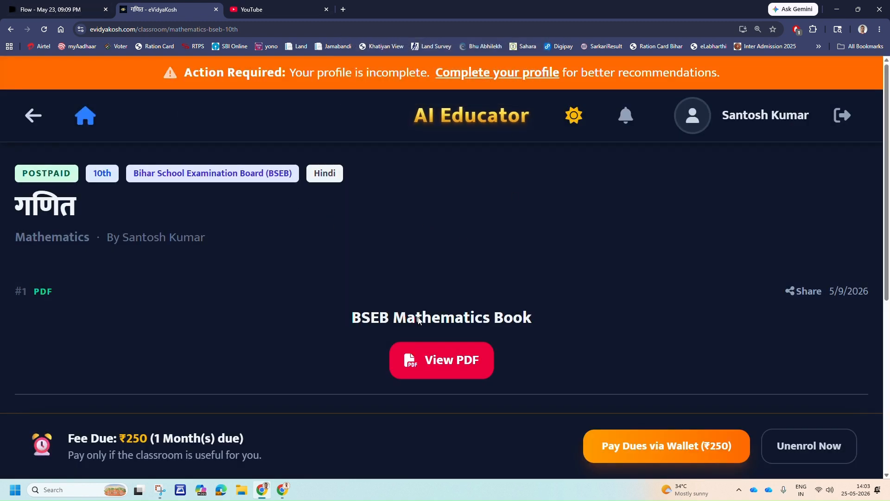
Return to the classroom management window, review the month choices for recording the first student's fee collection, and cancel.
left_click(283, 492)
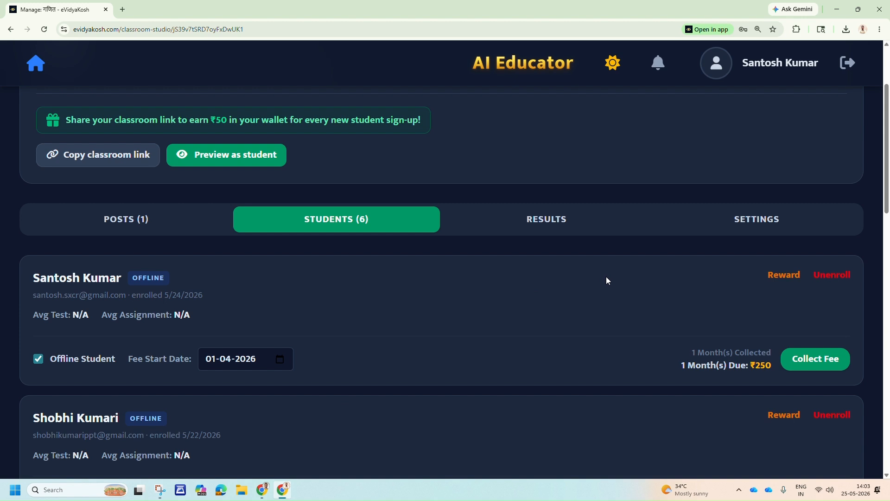
left_click(825, 357)
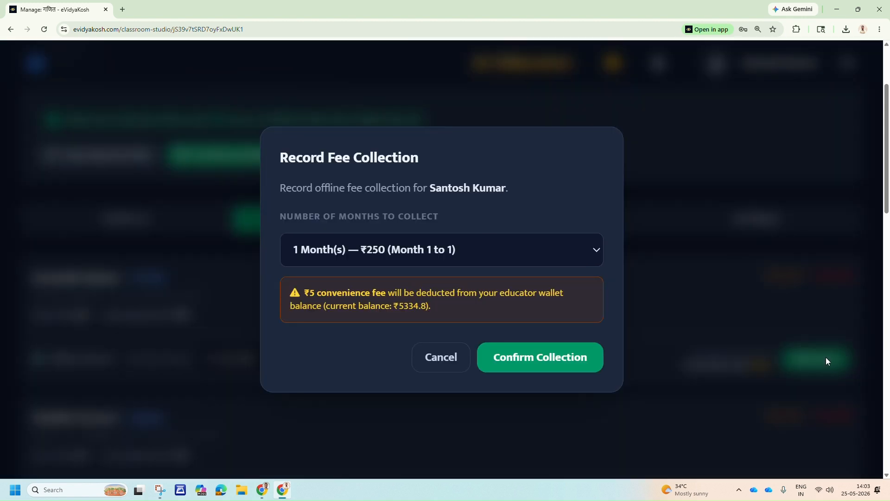
left_click(493, 248)
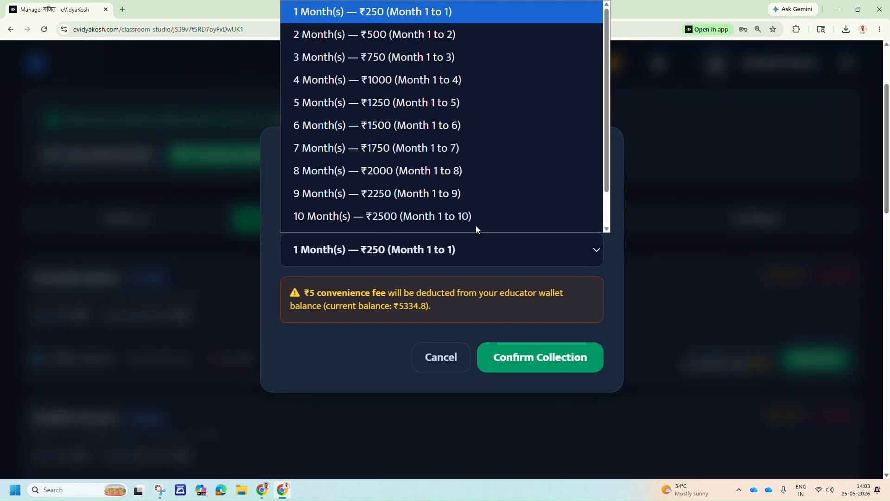
scroll(411, 34, "down", 1)
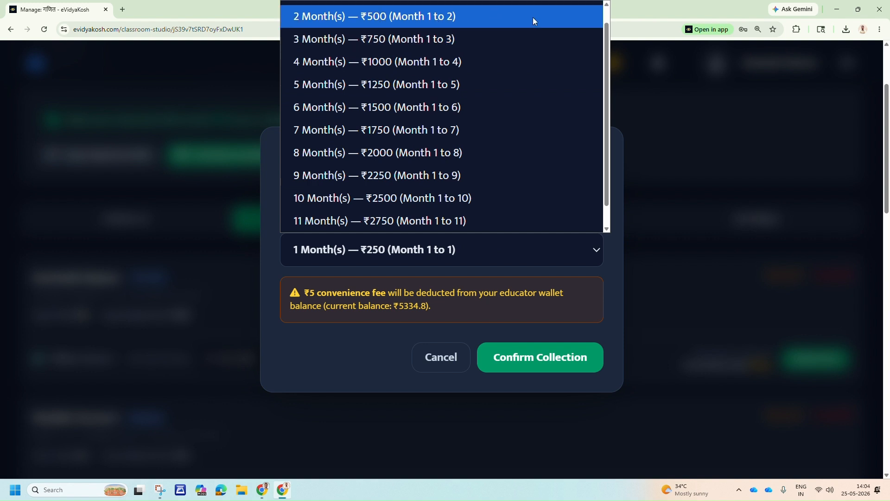
left_click(446, 369)
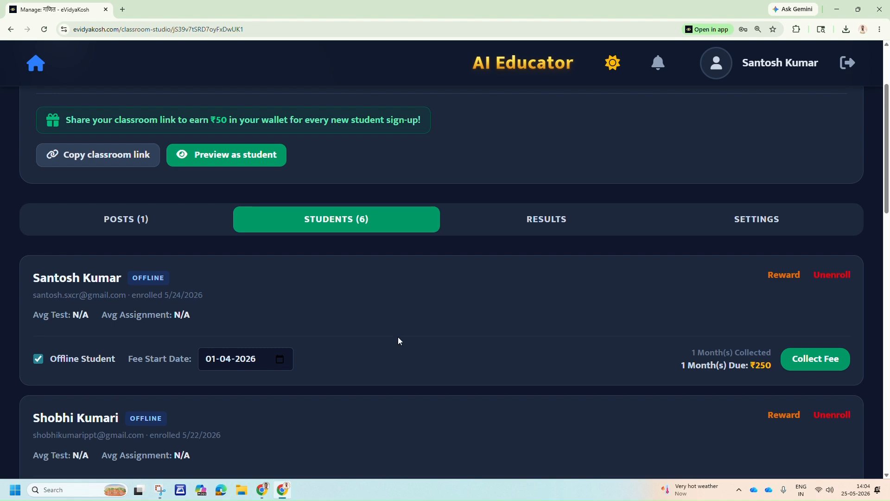
Review the classroom's test and assignment results section.
left_click(548, 227)
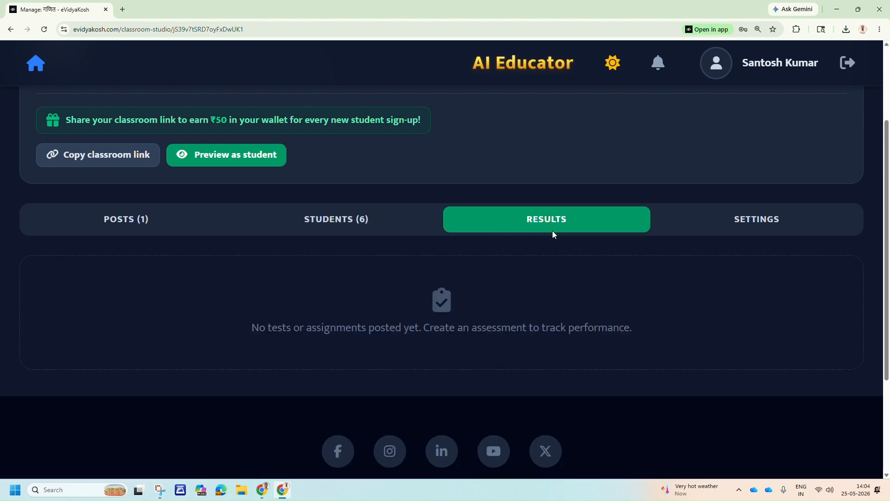
scroll(417, 320, "down", 3)
scroll(485, 308, "up", 5)
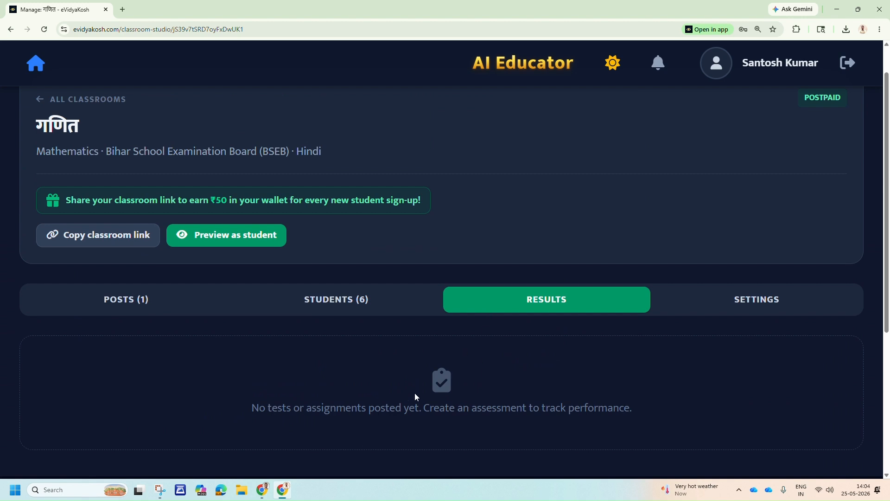
scroll(323, 327, "up", 1)
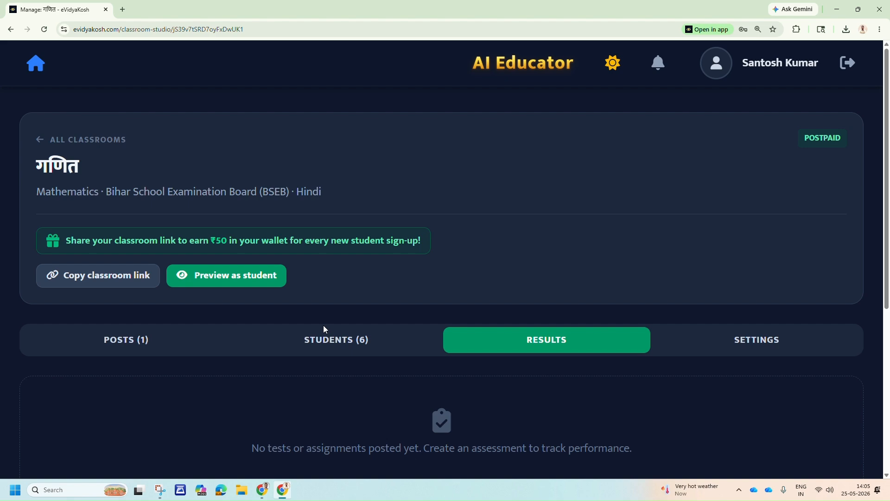
Go to the site's home page and look through its forum list, class choices, educator booking options and course sections.
left_click(36, 62)
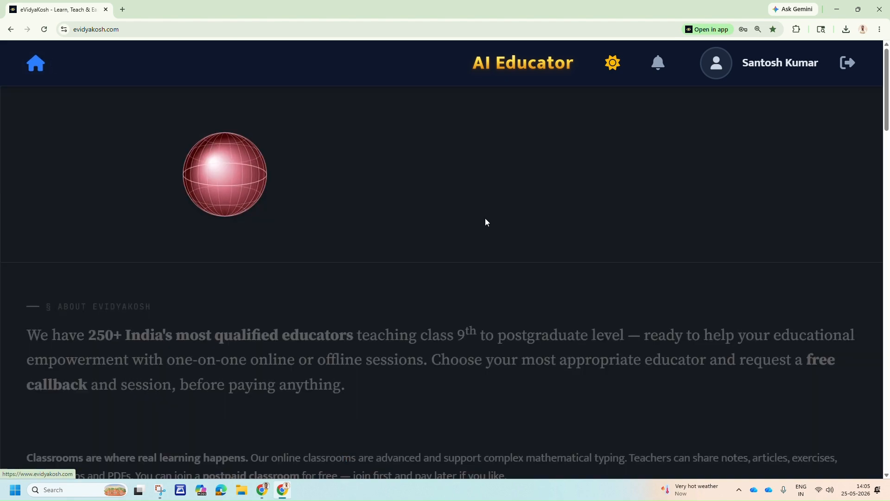
scroll(501, 255, "down", 10)
scroll(519, 288, "down", 15)
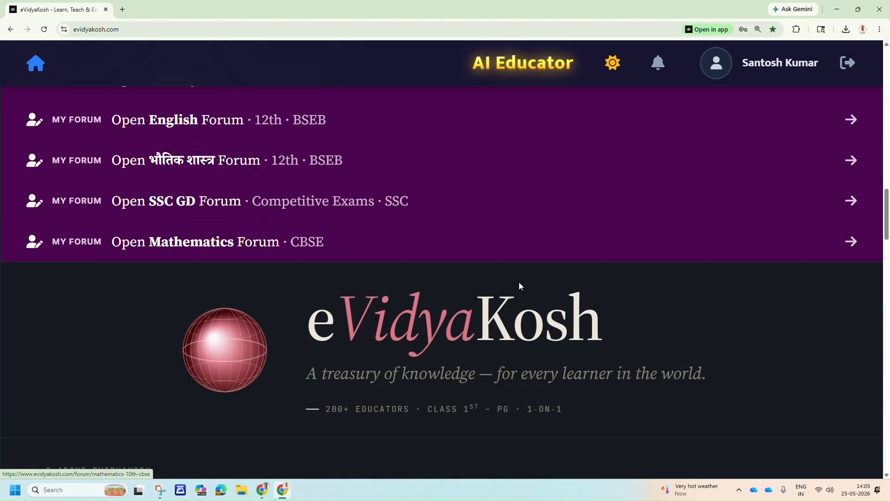
scroll(519, 282, "down", 2)
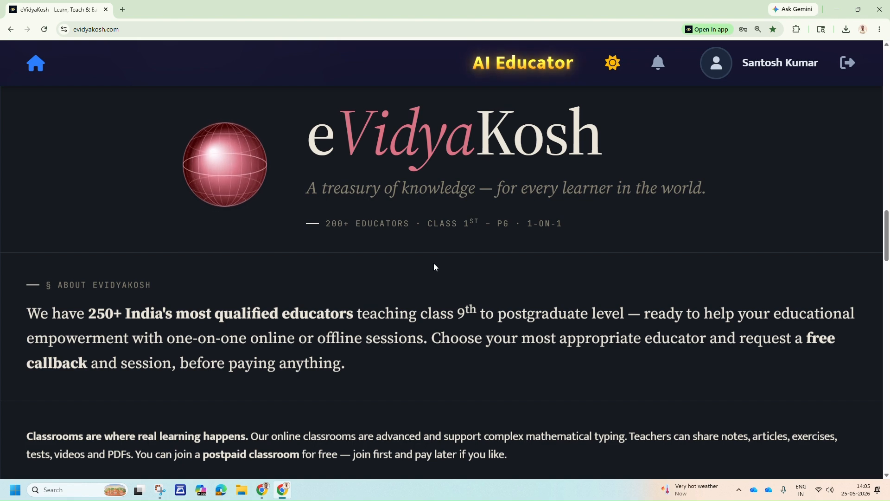
scroll(454, 263, "down", 7)
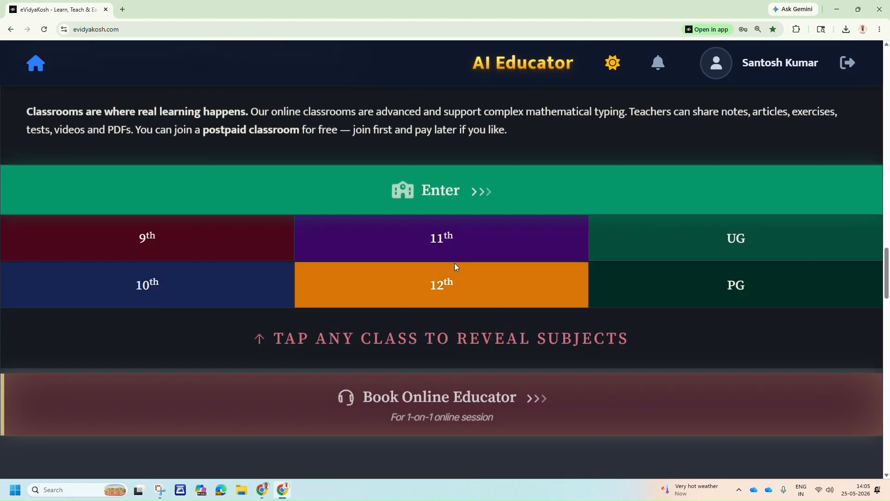
scroll(455, 264, "down", 4)
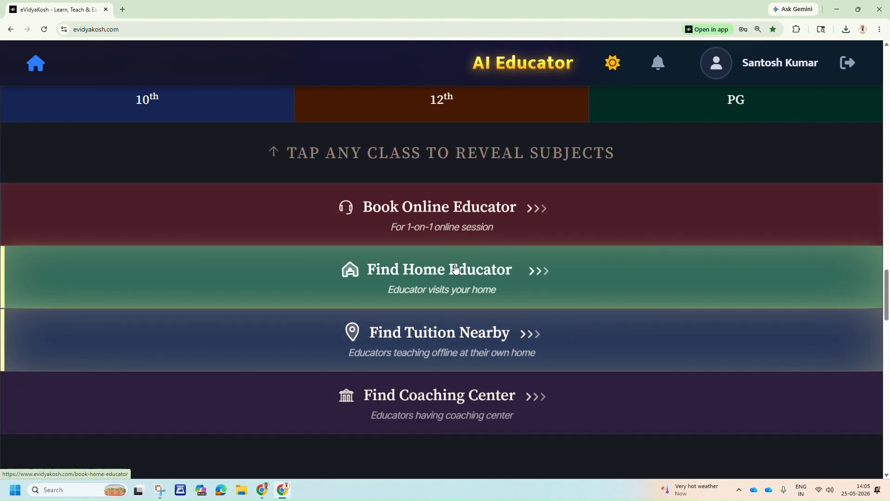
scroll(454, 268, "down", 7)
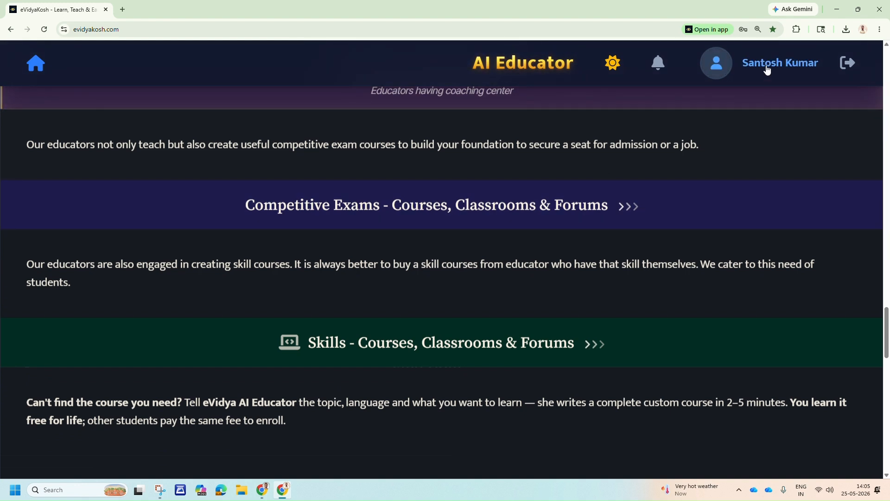
Go through the profile page to the Educator Dashboard and expand its Earnings & Withdrawals section.
left_click(792, 66)
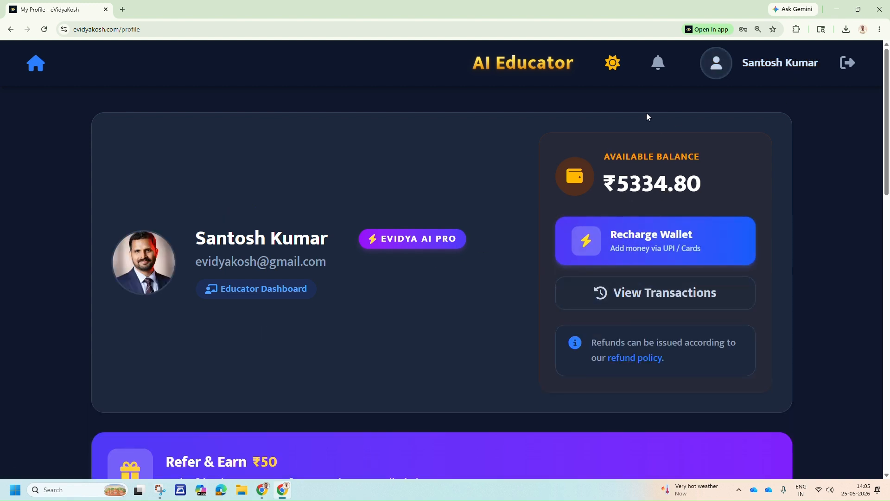
left_click(241, 291)
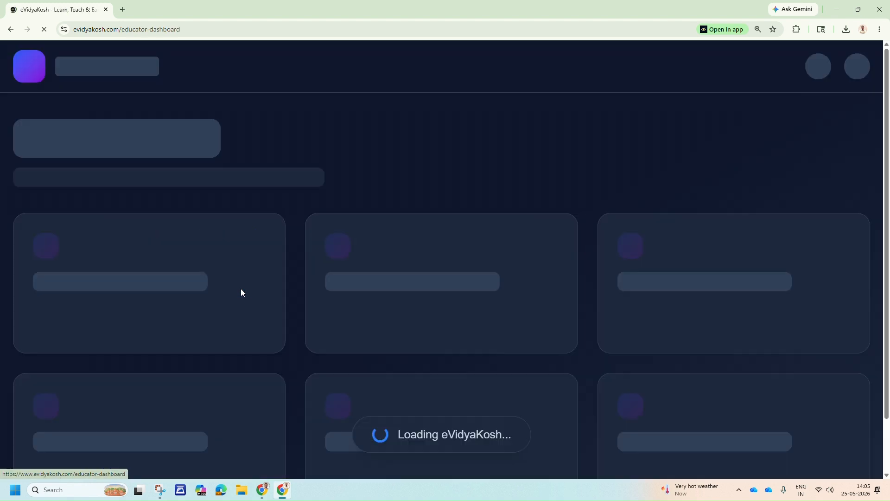
scroll(457, 249, "down", 6)
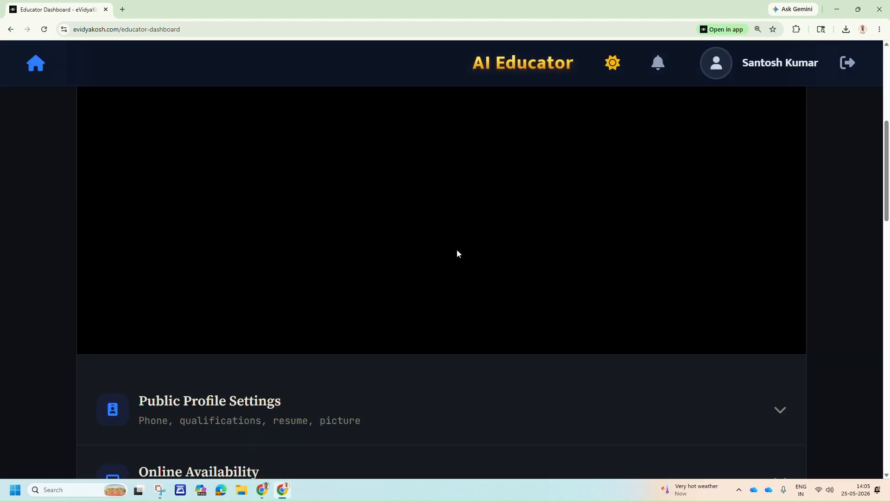
scroll(457, 253, "down", 5)
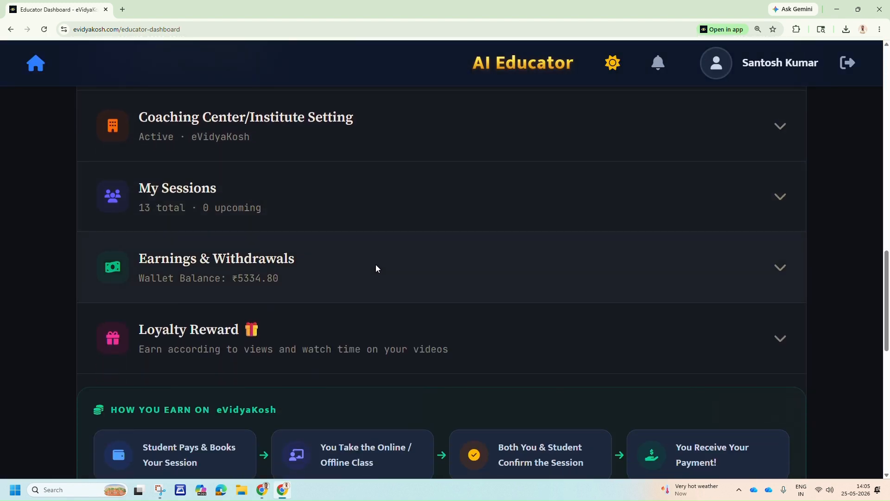
left_click(393, 265)
scroll(324, 269, "down", 4)
Enter a withdrawal amount of ₹5000 and check the platform fee breakdown.
left_click(314, 279)
type("5")
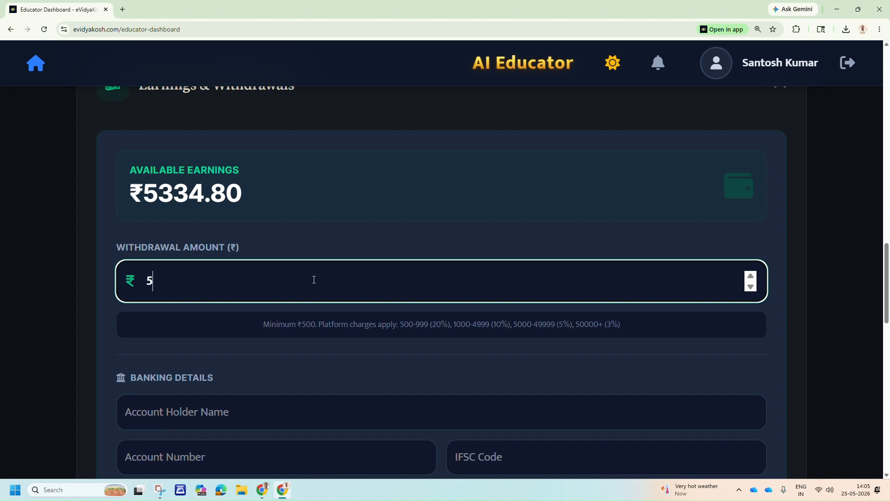
type("000")
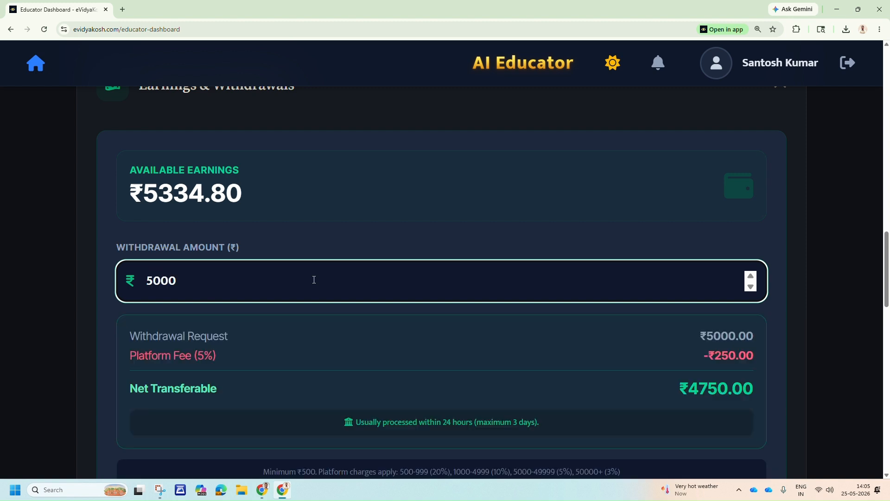
left_click(229, 360)
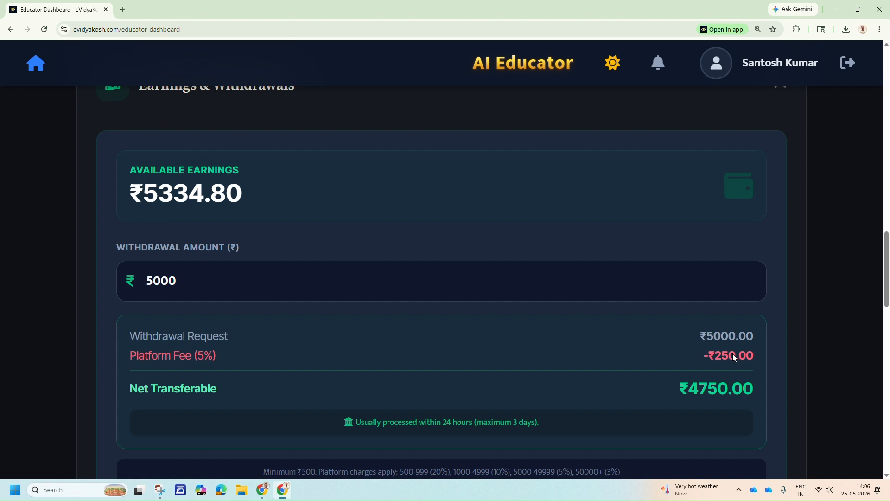
Try a withdrawal amount of ₹4000 to compare the platform fee, and set the amount back to ₹5000.
left_click(181, 281)
left_click_drag(181, 281, 147, 280)
type("4000")
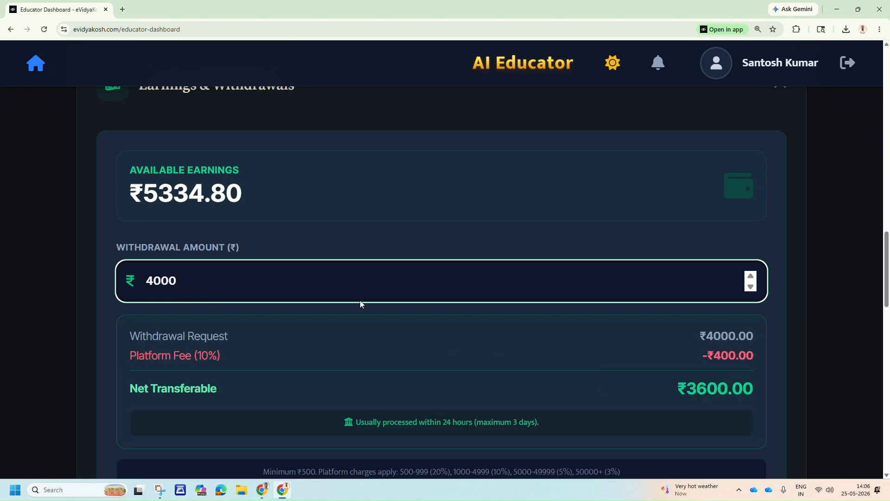
double_click(177, 280)
type("5000")
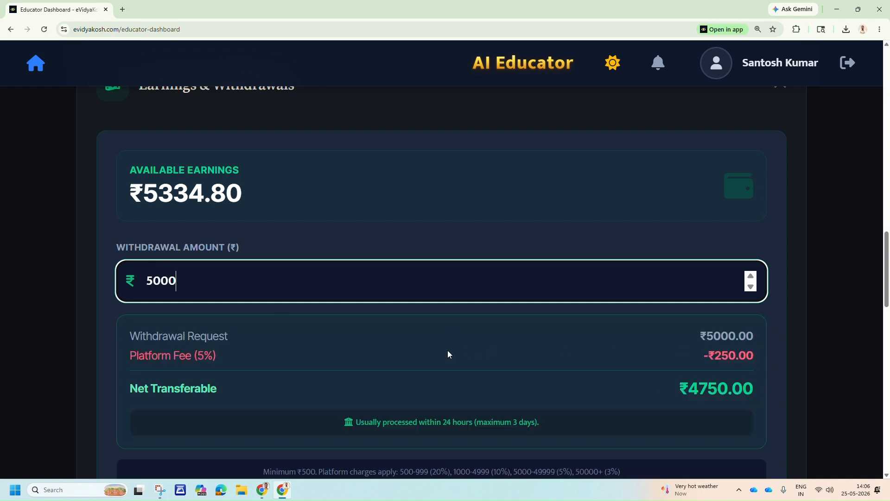
Review the withdrawal form's banking fields for account holder name, account number and IFSC code without filling them in.
scroll(448, 353, "down", 2)
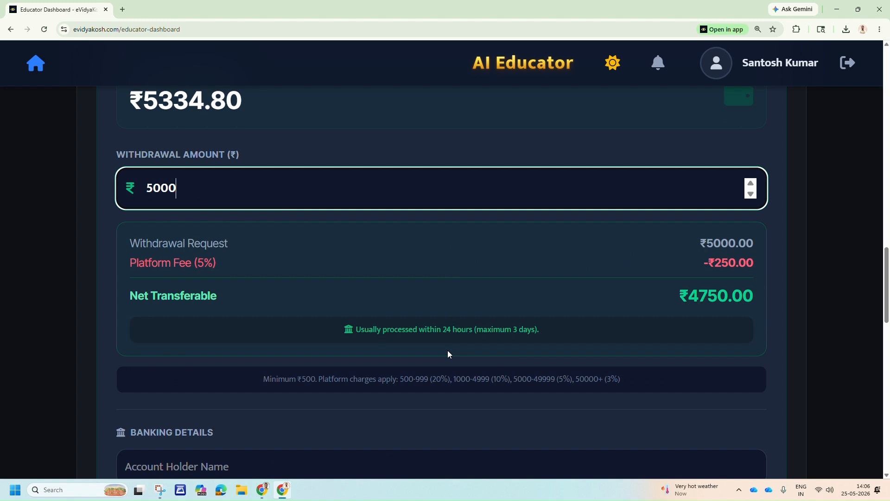
scroll(469, 348, "down", 3)
left_click(265, 338)
left_click(267, 371)
left_click(599, 378)
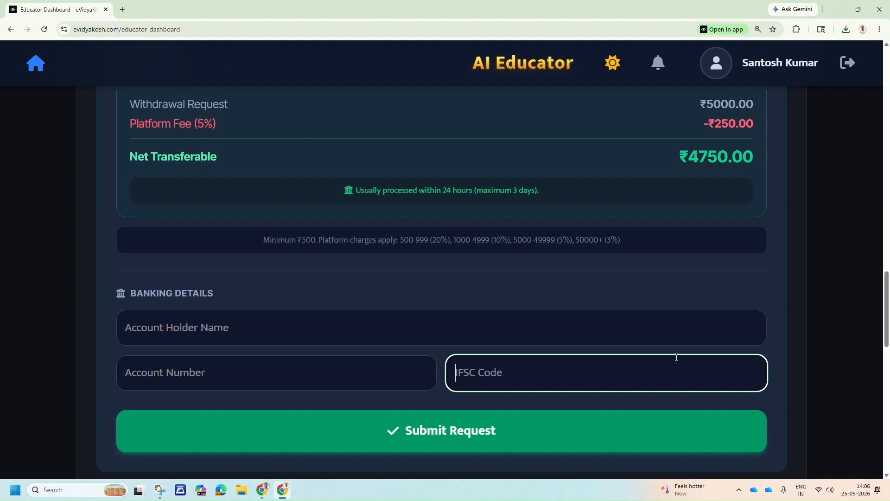
Revisit the profile page and look through the educator's classrooms and forums on the home page.
left_click(775, 69)
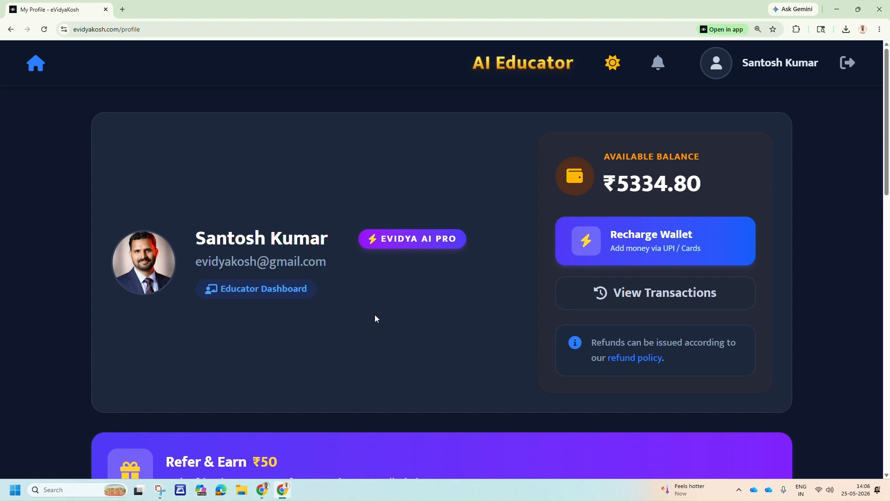
left_click(37, 61)
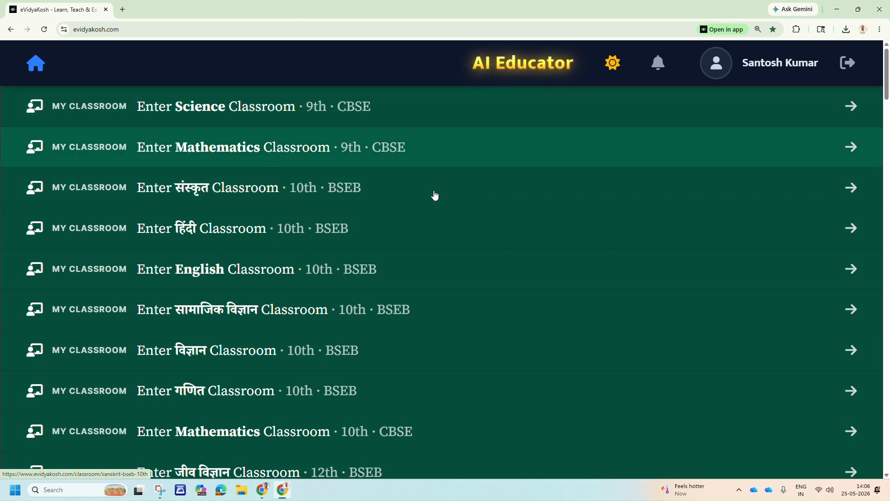
scroll(424, 218, "down", 15)
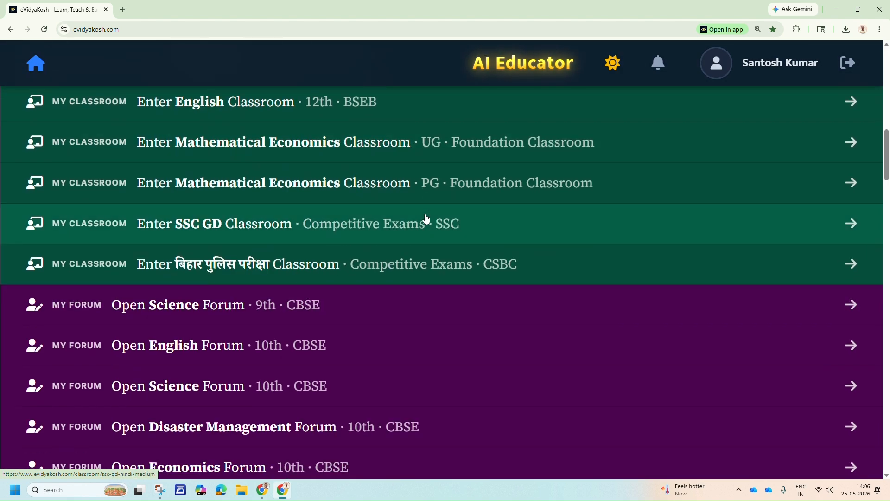
scroll(426, 218, "down", 3)
scroll(427, 218, "up", 5)
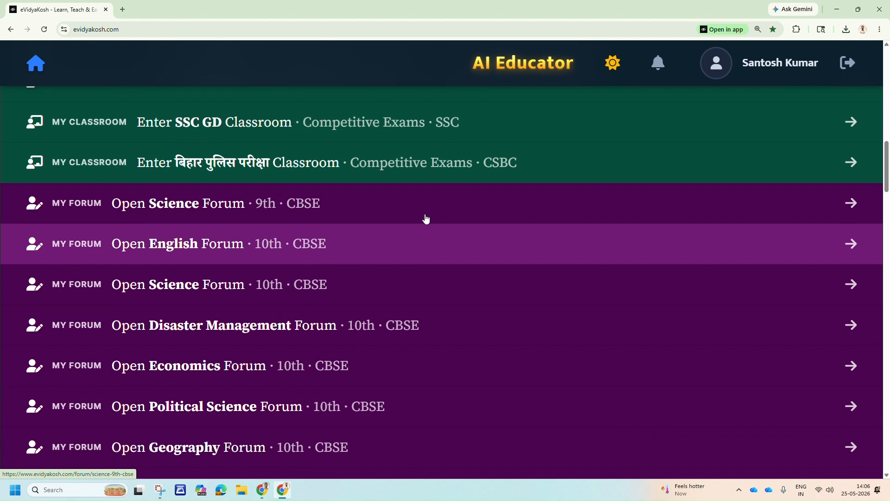
scroll(427, 218, "up", 12)
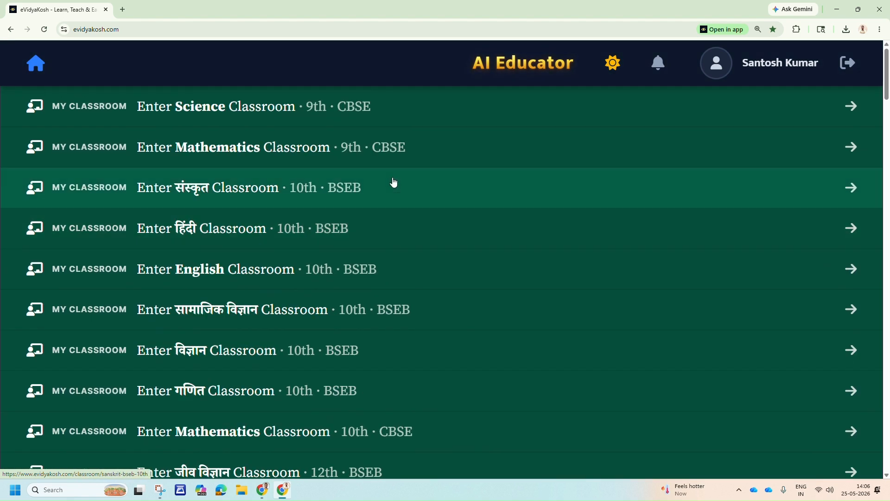
Open the 9th CBSE Science classroom and view its management page with the new post options.
left_click(402, 113)
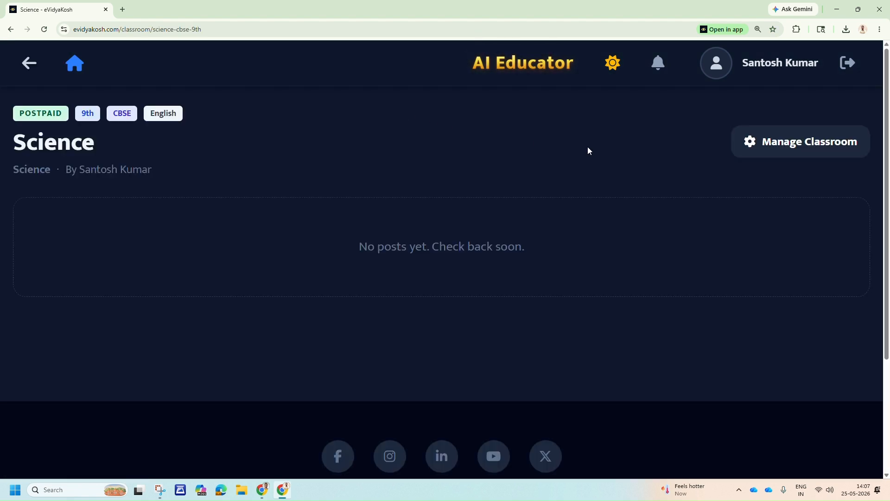
left_click(807, 140)
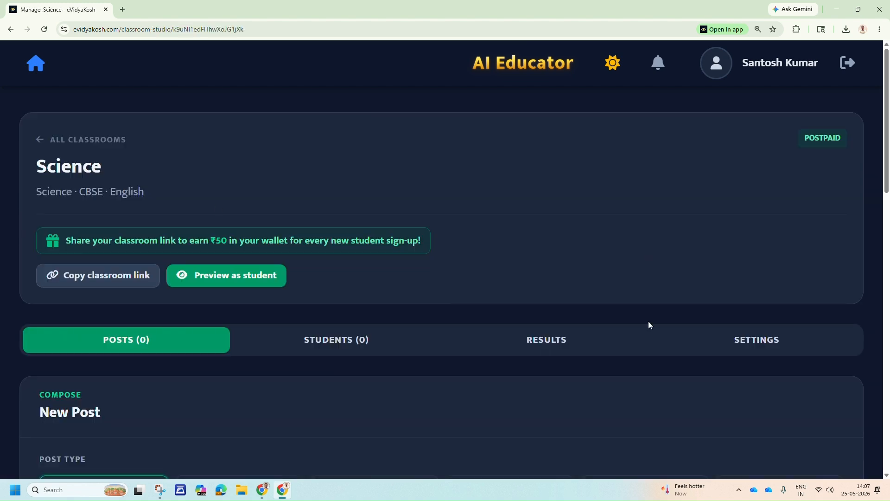
scroll(174, 331, "down", 5)
scroll(182, 318, "up", 2)
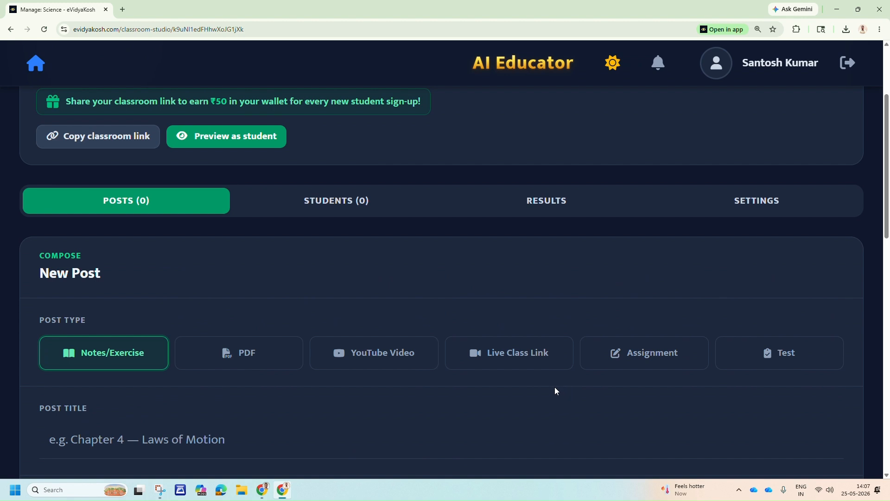
scroll(375, 311, "up", 3)
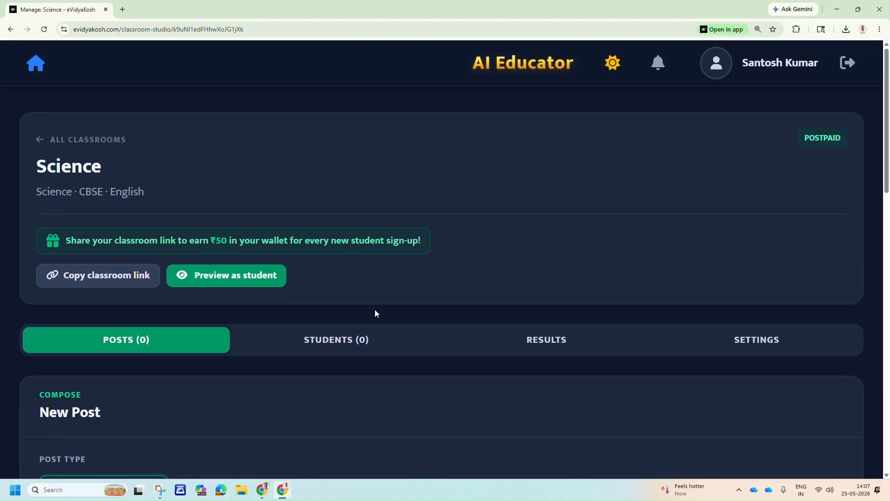